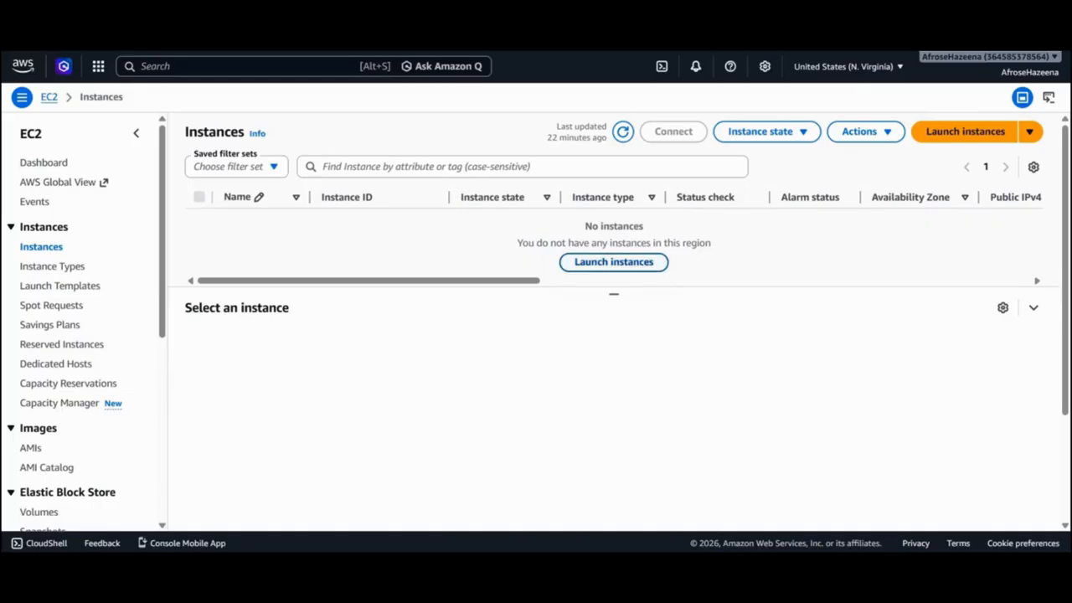
Step: Start launching a new EC2 instance in N. Virginia and name it win 1
click(613, 261)
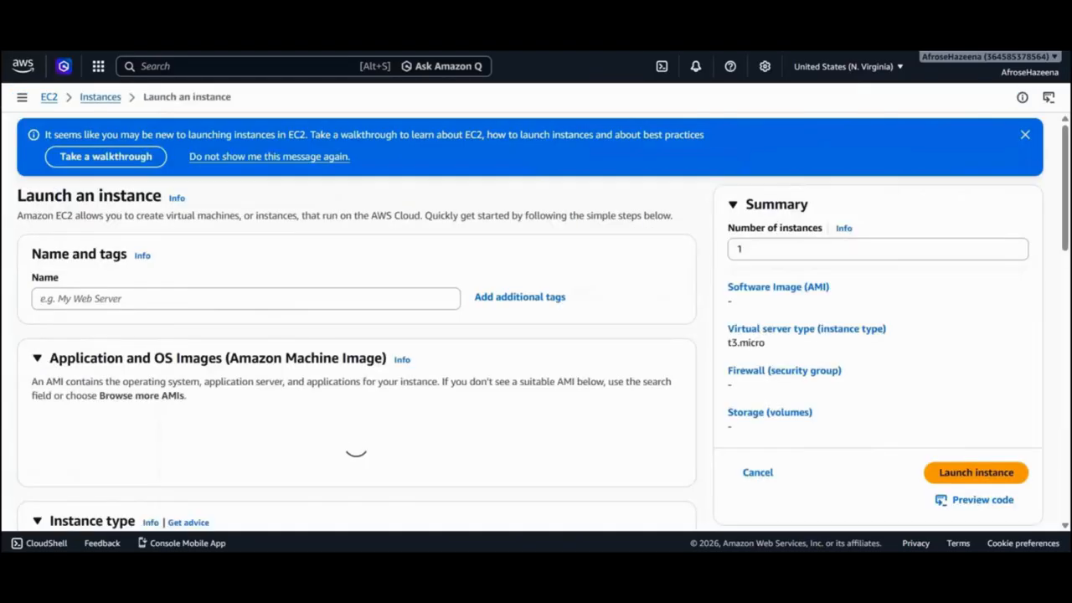
click(246, 299)
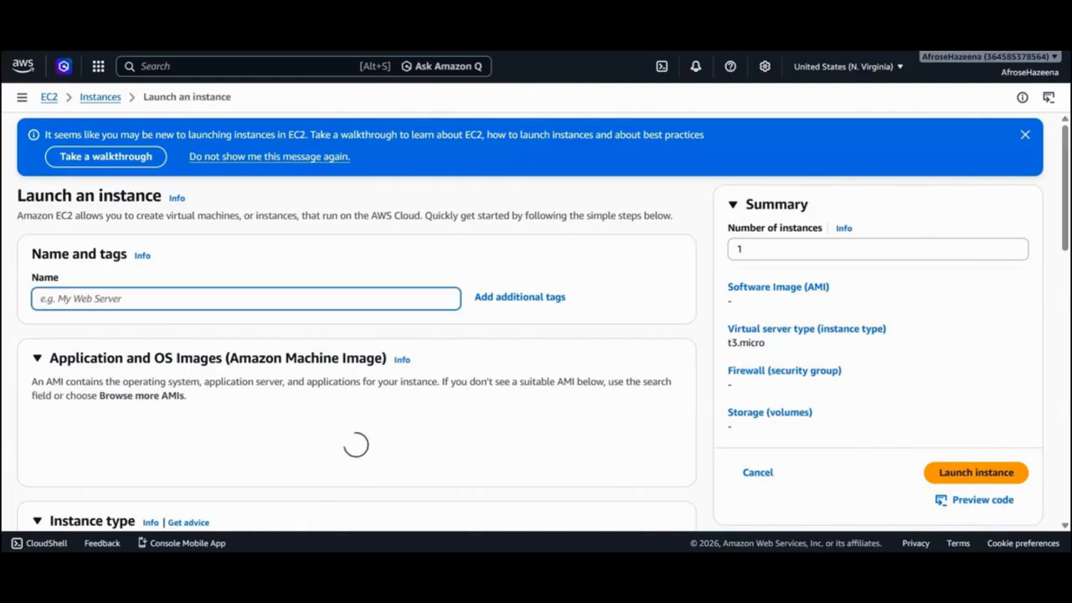
text(win 1)
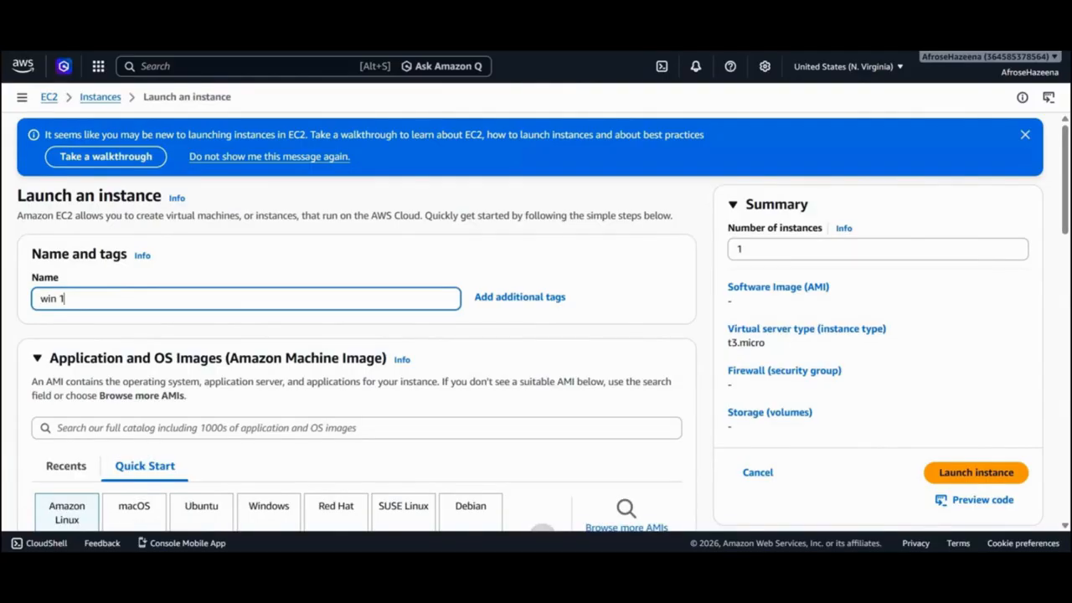
Step: Choose Windows as the operating system and Microsoft Windows Server 2022 Base as the machine image for win 1
scroll(354, 493, down, 3)
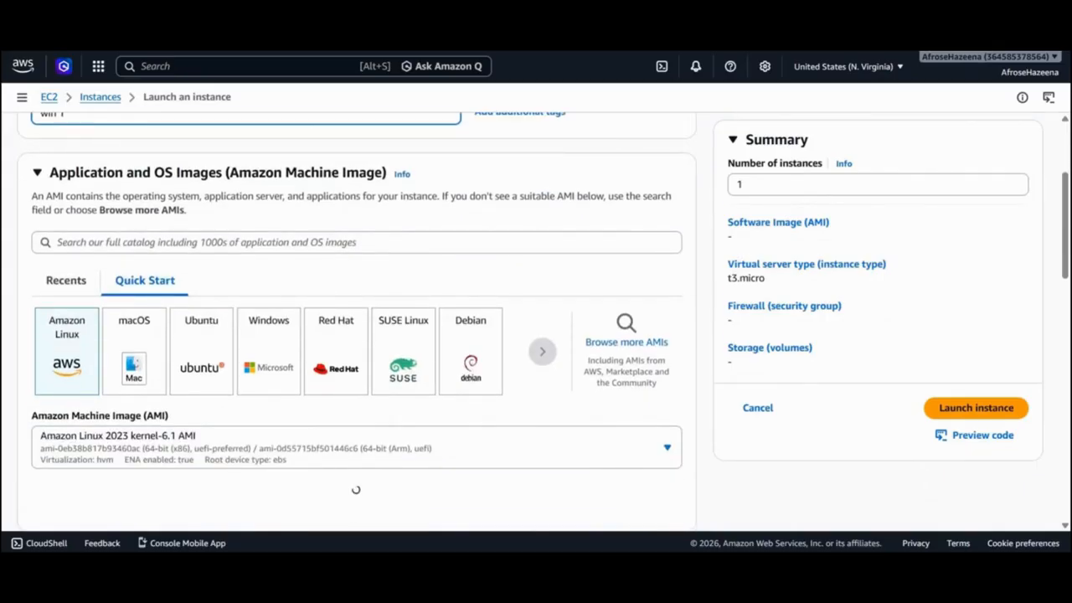
click(269, 352)
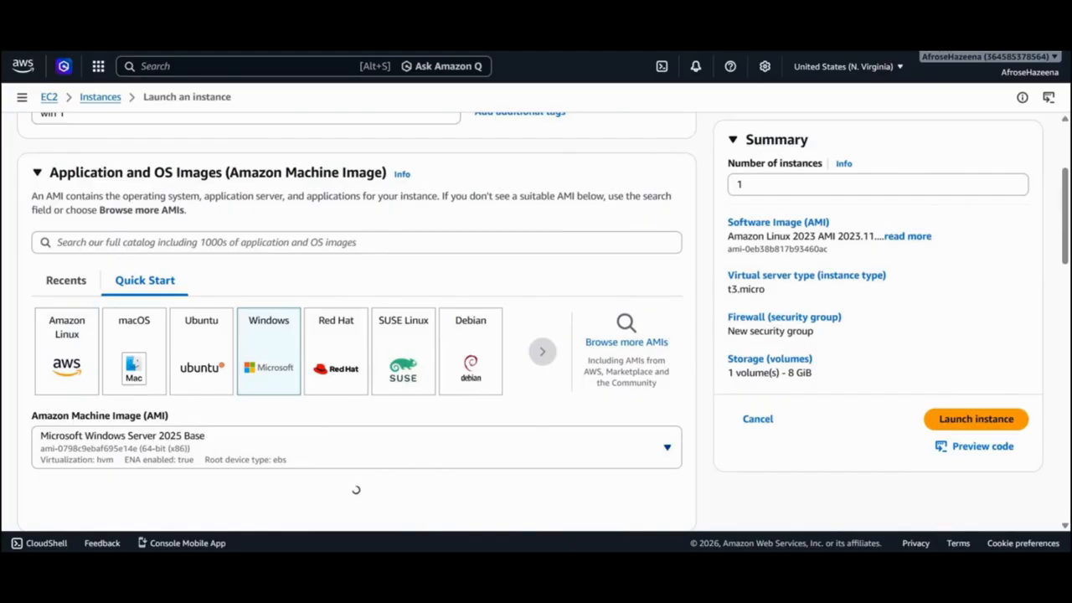
click(356, 466)
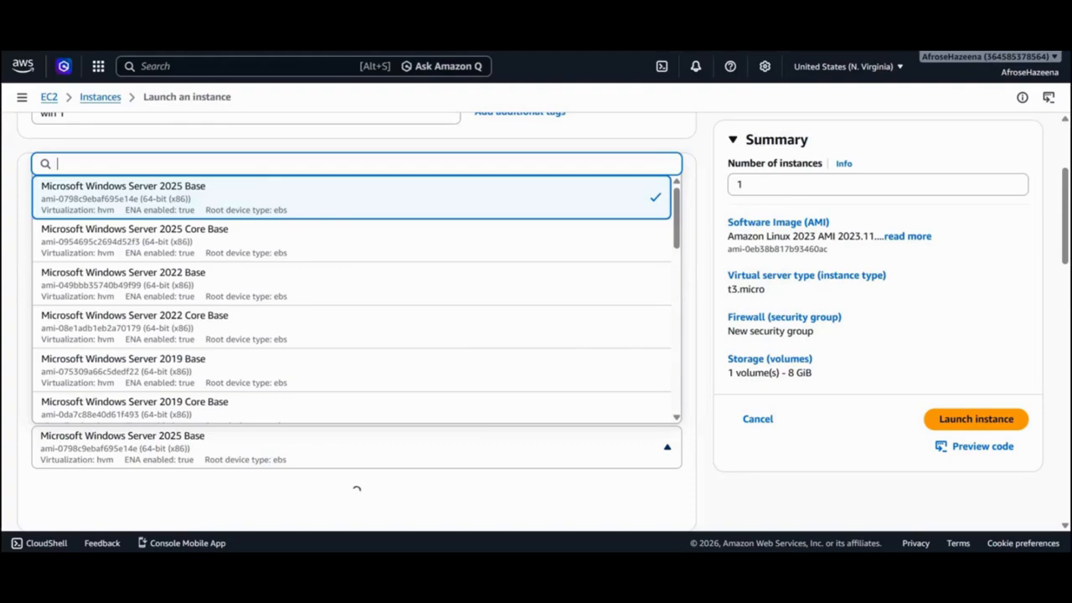
key(Down)
key(Down)
key(Return)
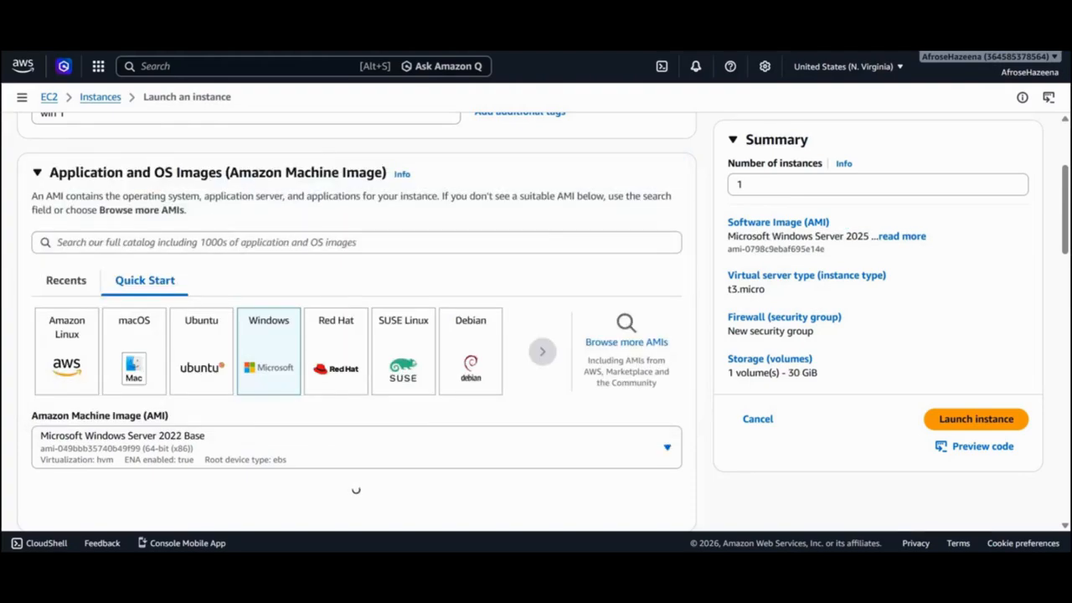
Step: Assign the existing key pair first key to the win 1 instance
scroll(358, 488, down, 4)
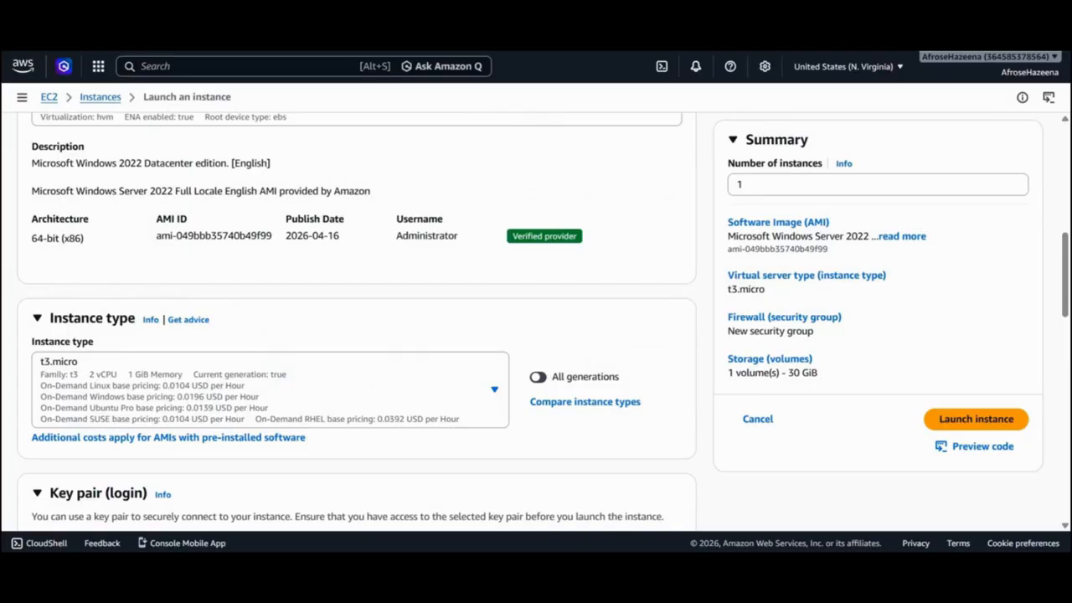
scroll(358, 322, down, 3)
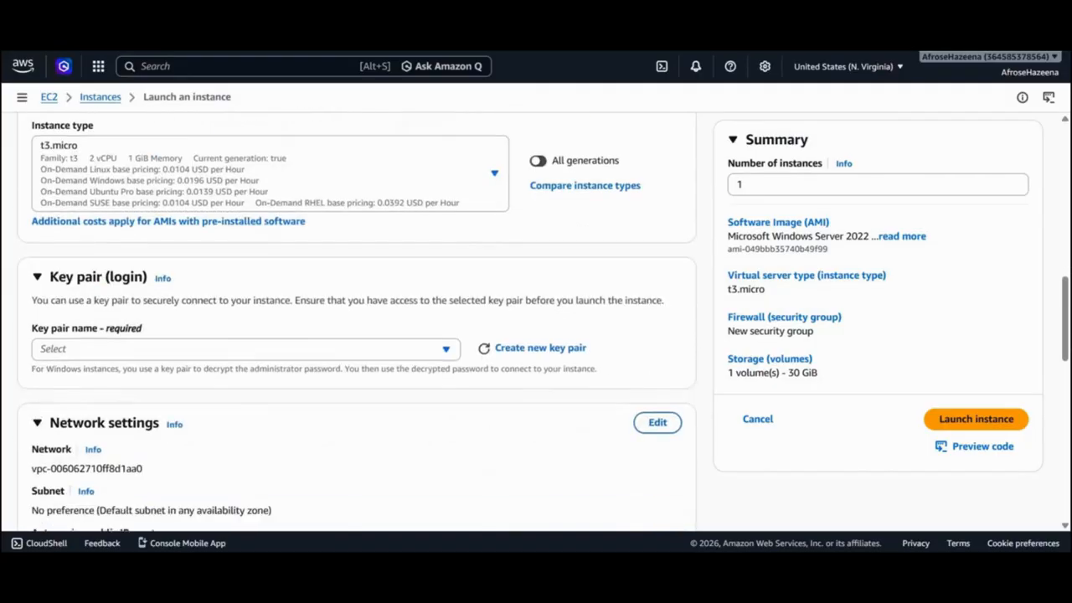
click(414, 342)
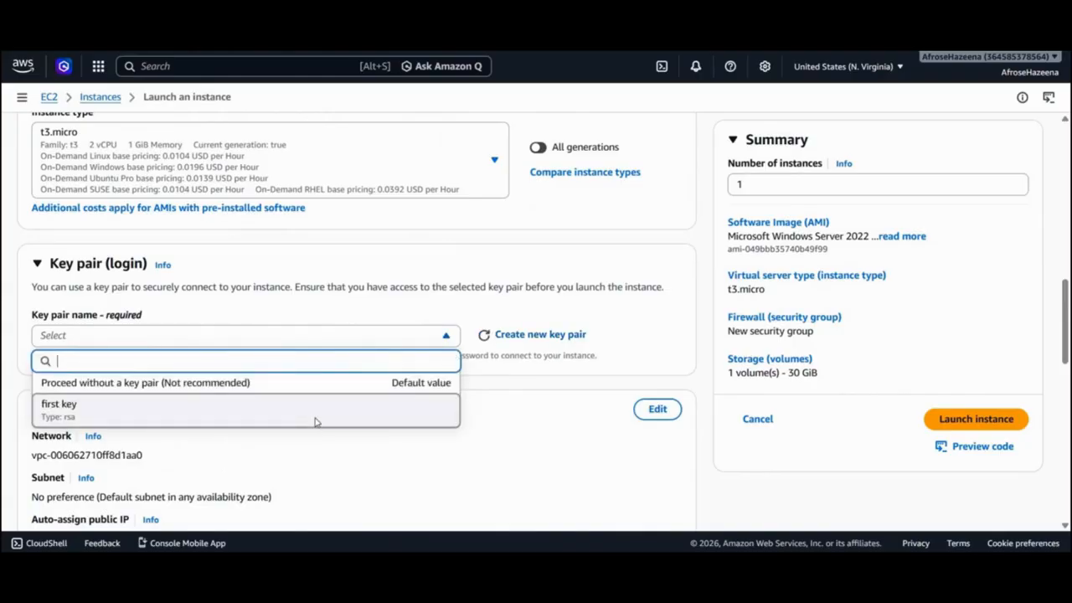
click(315, 420)
Step: Make the network settings editable and set the Availability Zone to us-east-1a
scroll(316, 420, down, 2)
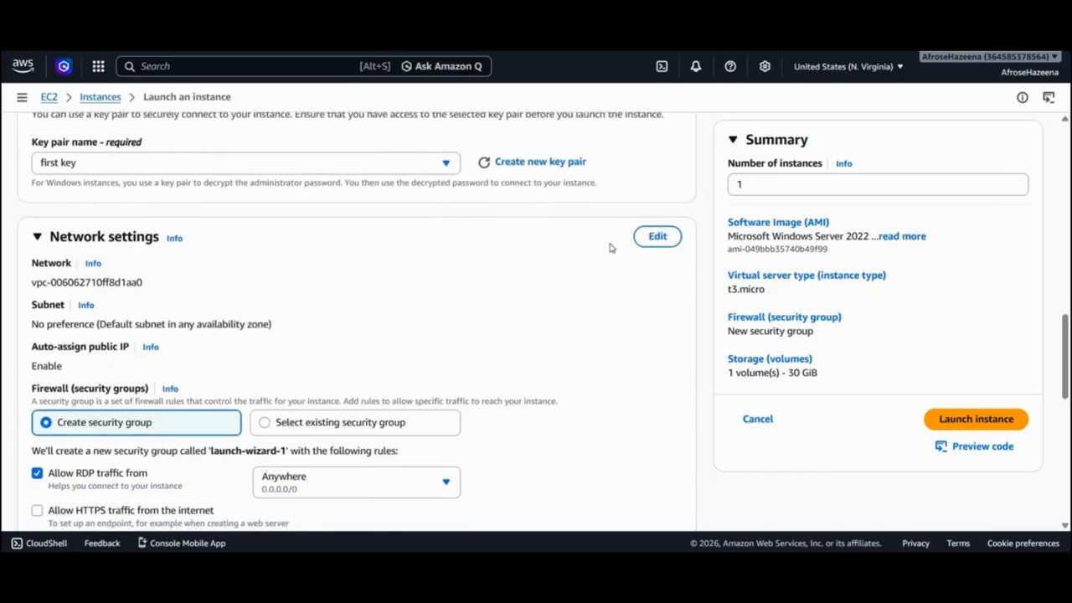
click(658, 237)
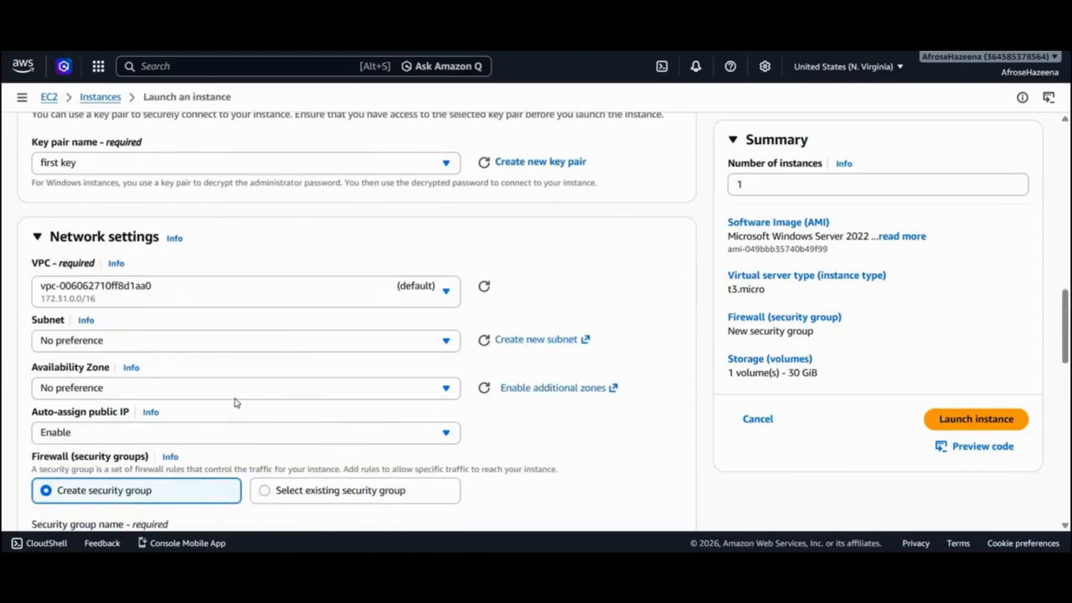
click(236, 393)
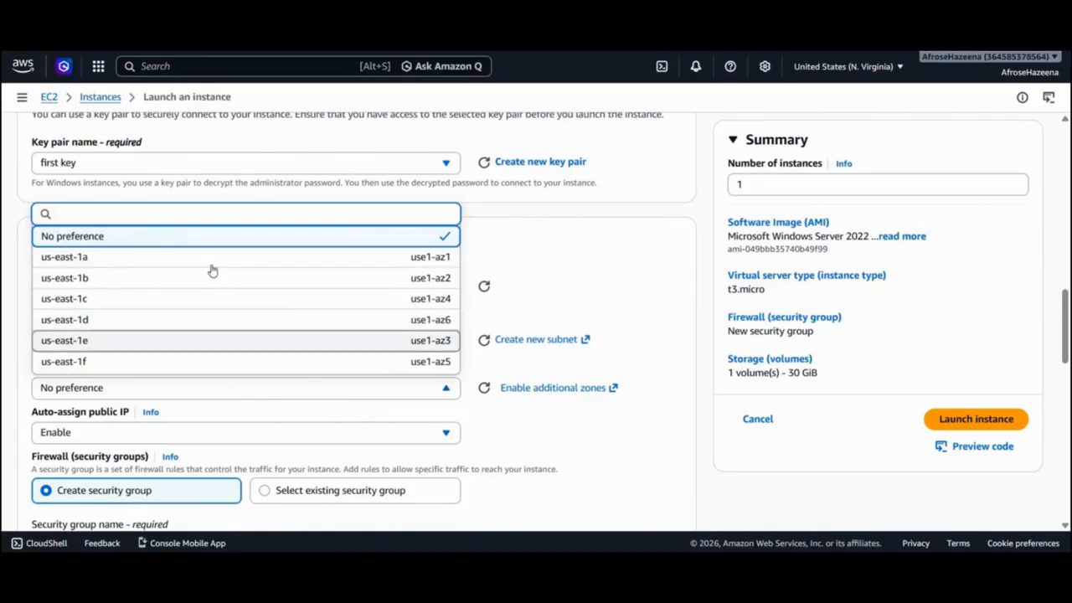
click(213, 266)
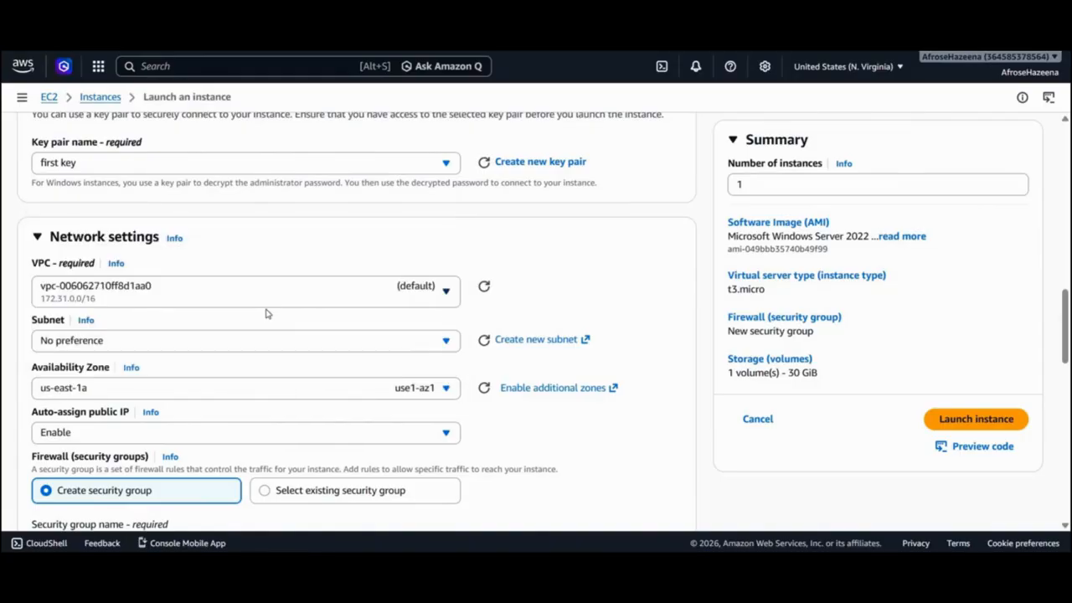
Step: Use an existing security group for the firewall and select first-sg
scroll(309, 265, down, 3)
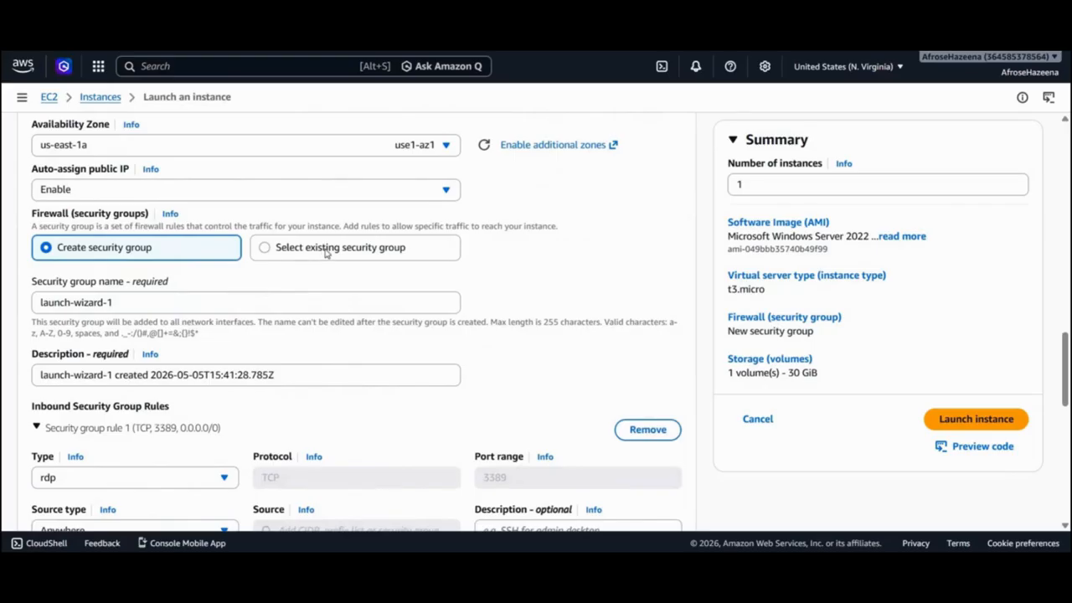
click(327, 253)
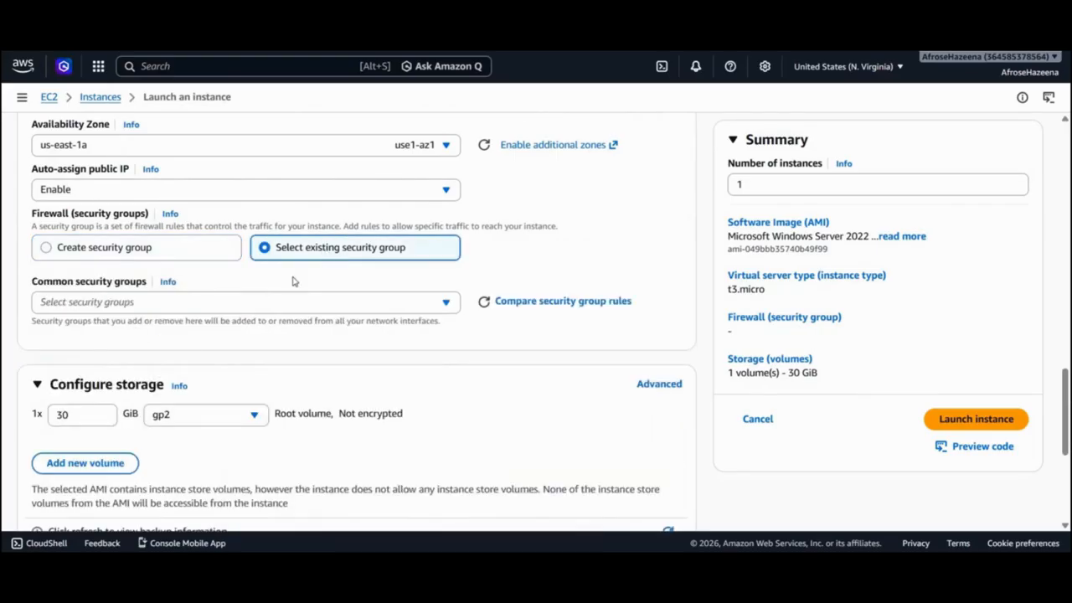
click(232, 310)
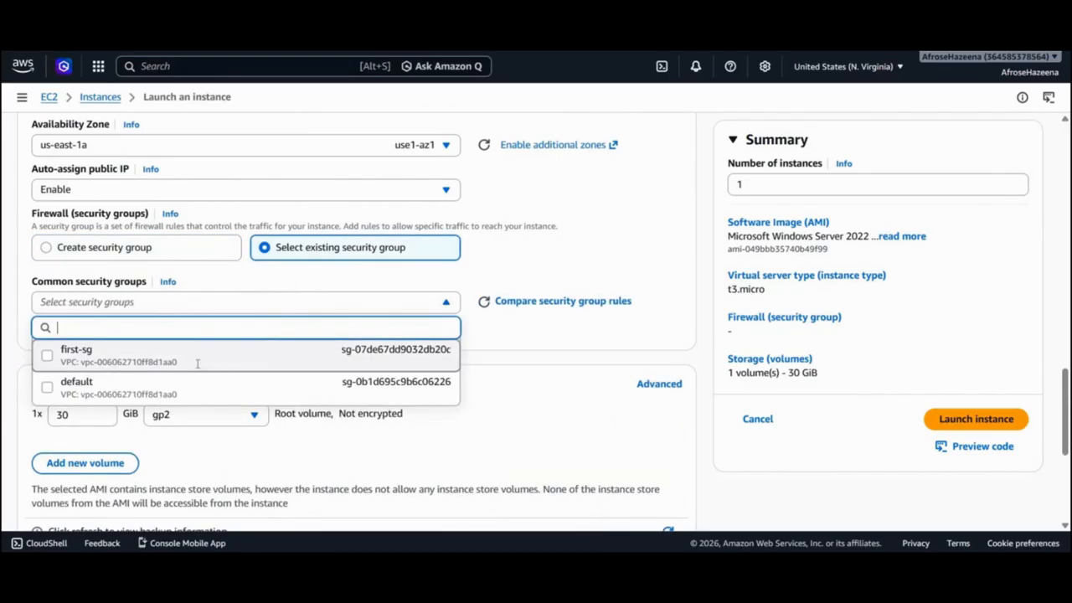
click(198, 358)
Step: Add a second EBS volume to the storage configuration and set its size to 2 GiB
scroll(301, 391, down, 3)
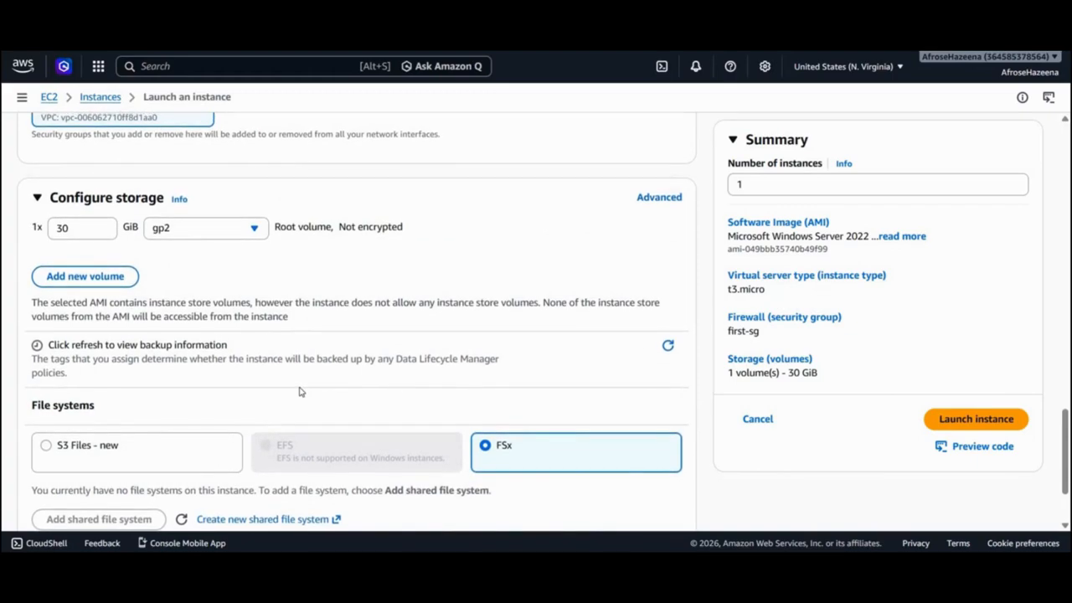
click(124, 274)
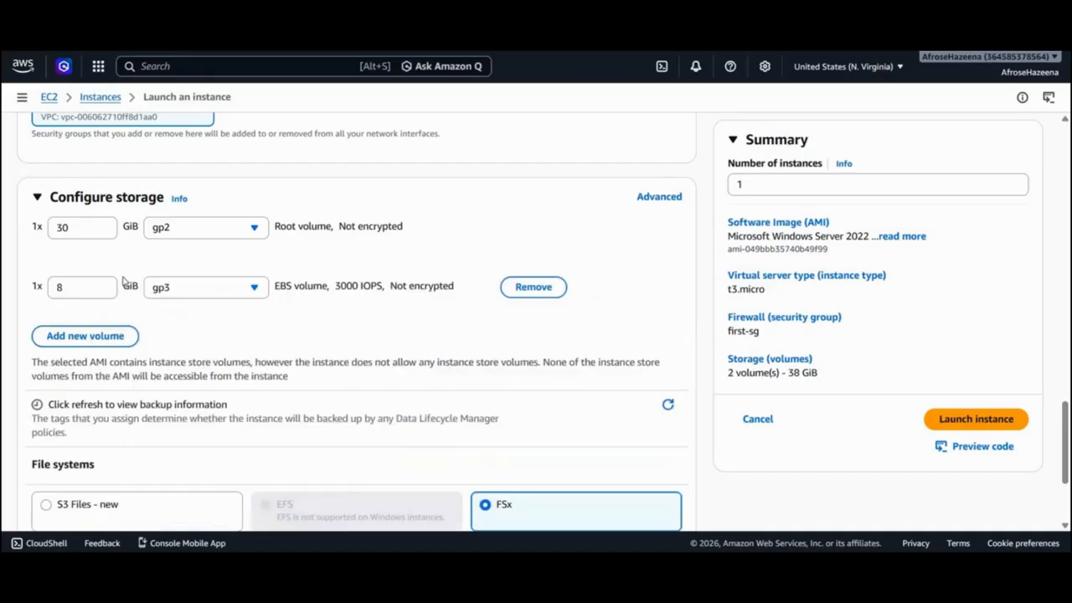
click(80, 291)
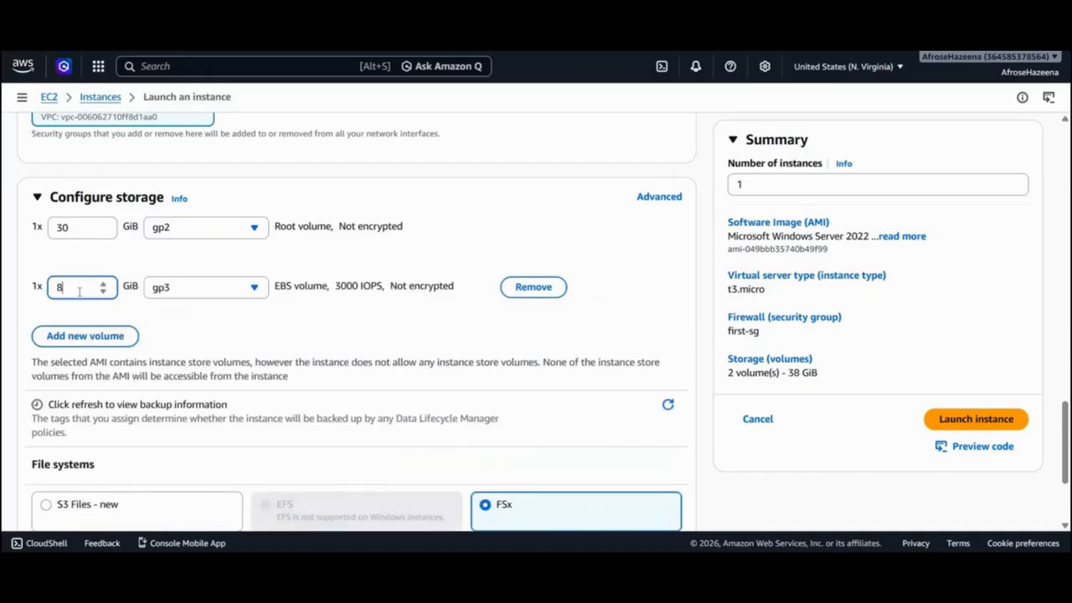
text(2)
Step: Launch the win 1 instance and return to the instances list to view its details
scroll(539, 317, down, 3)
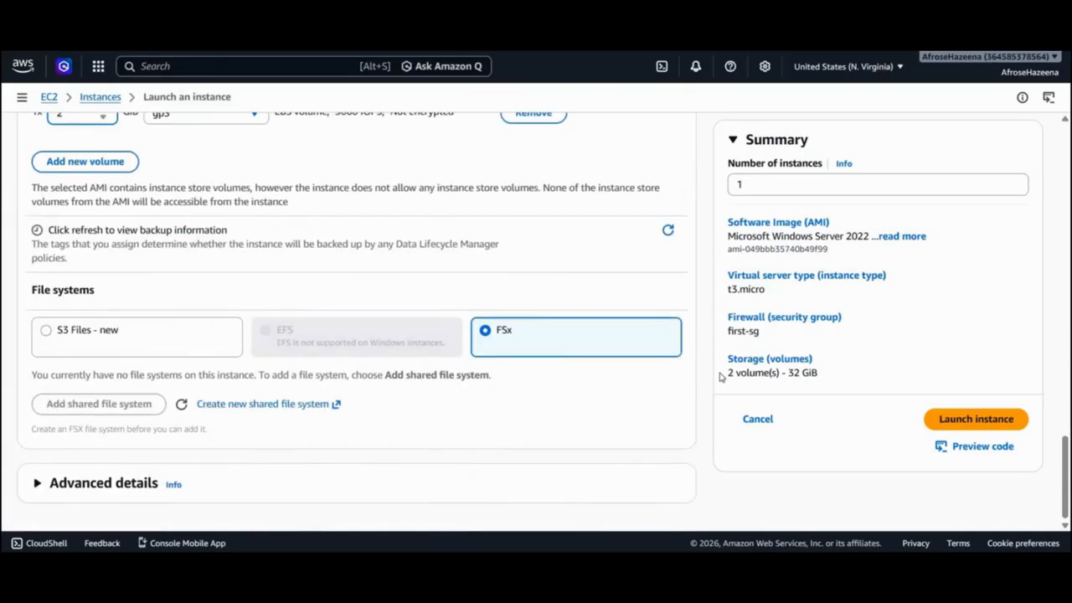
click(961, 425)
click(961, 426)
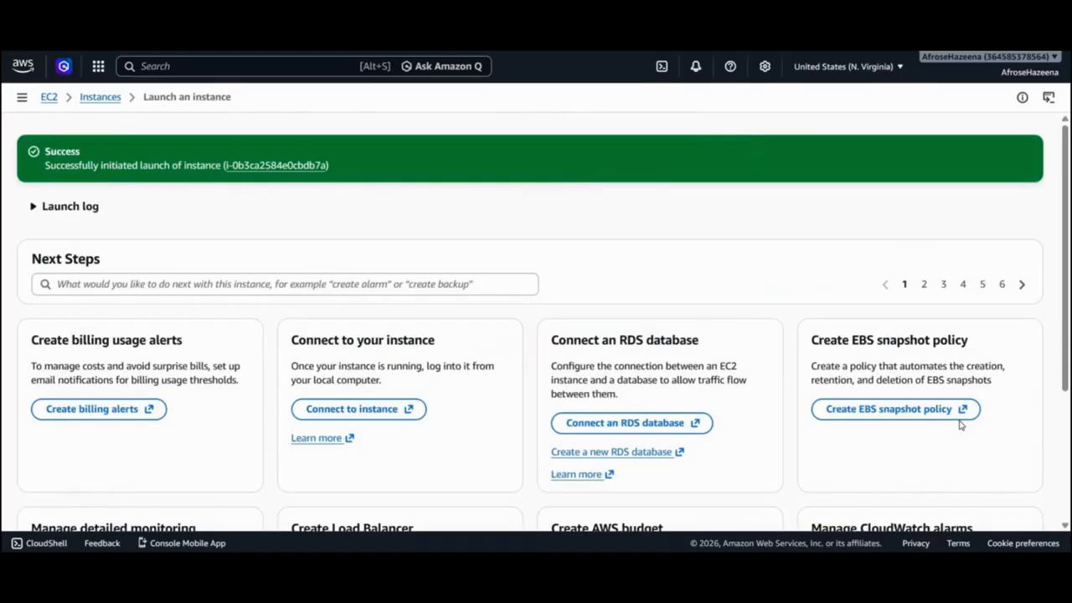
click(106, 104)
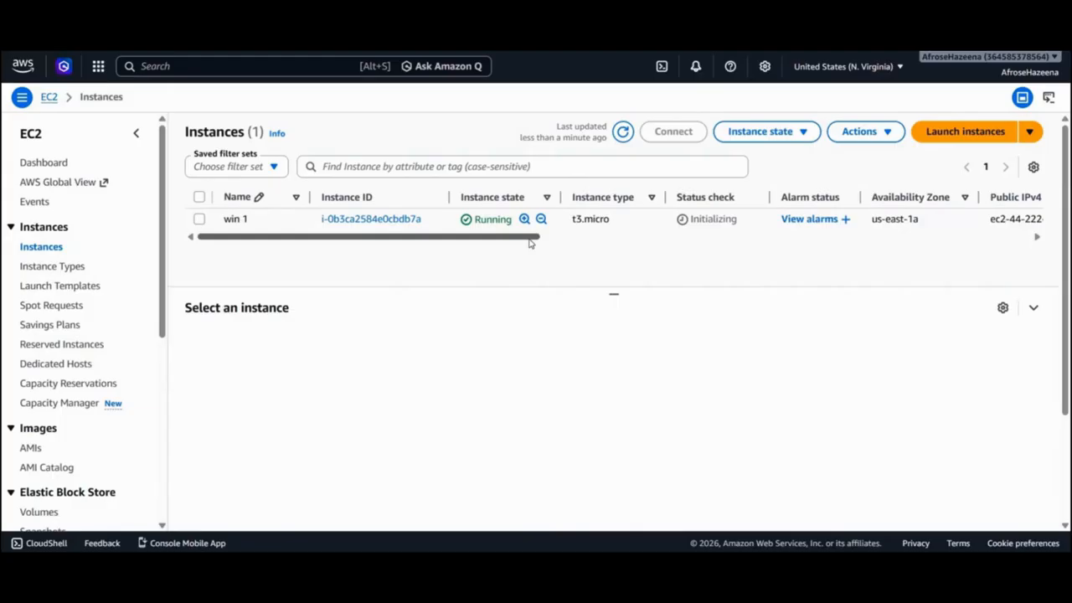
drag(529, 243, 594, 239)
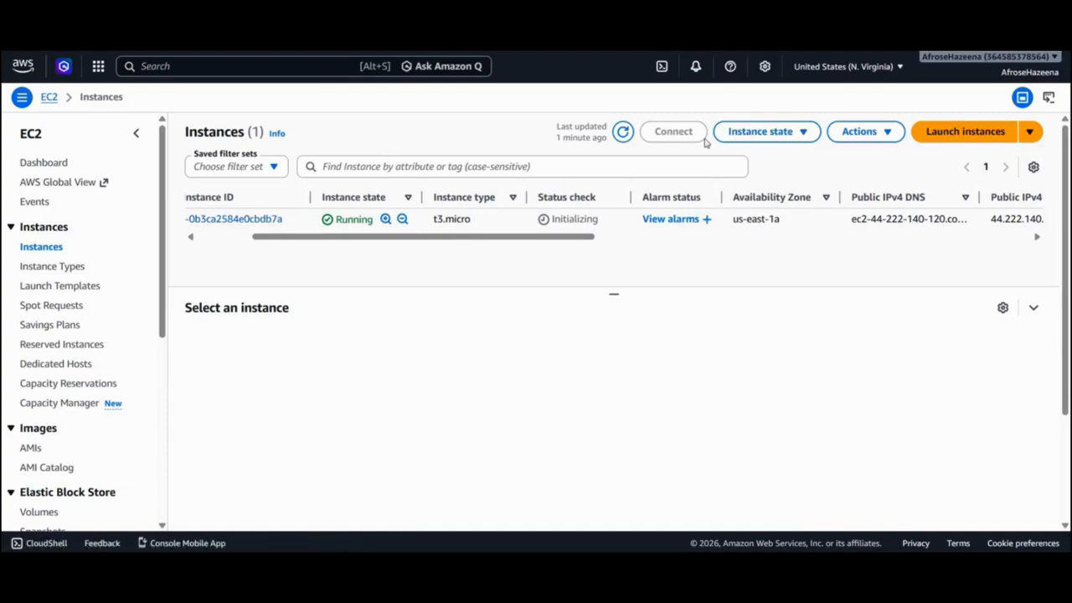
Step: Open the EC2 instances page for the Mumbai region (ap-south-1) in a new browser tab and close the region list
click(872, 76)
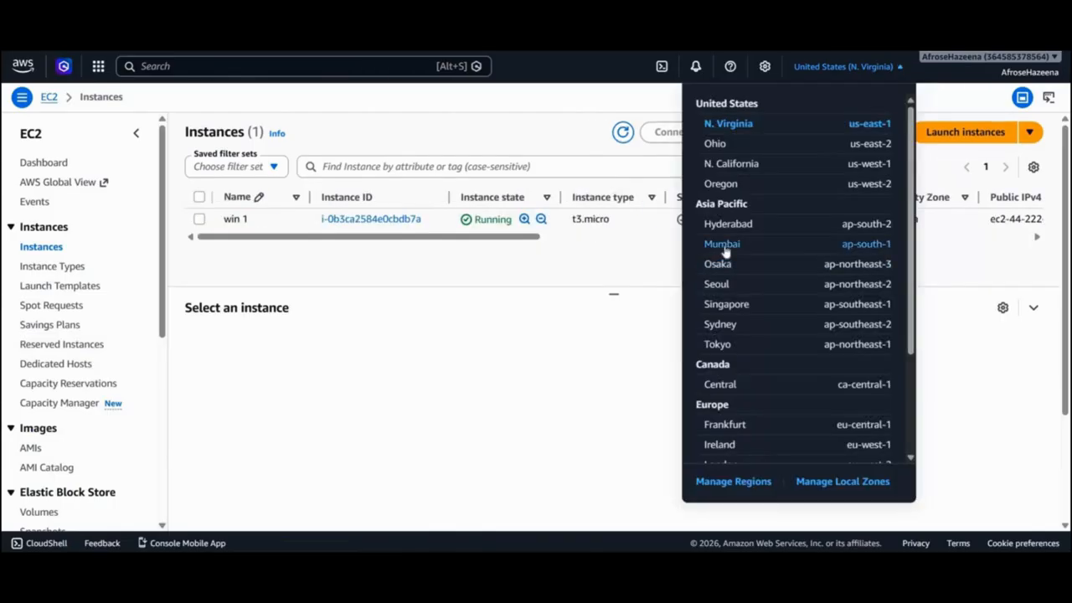
right_click(752, 259)
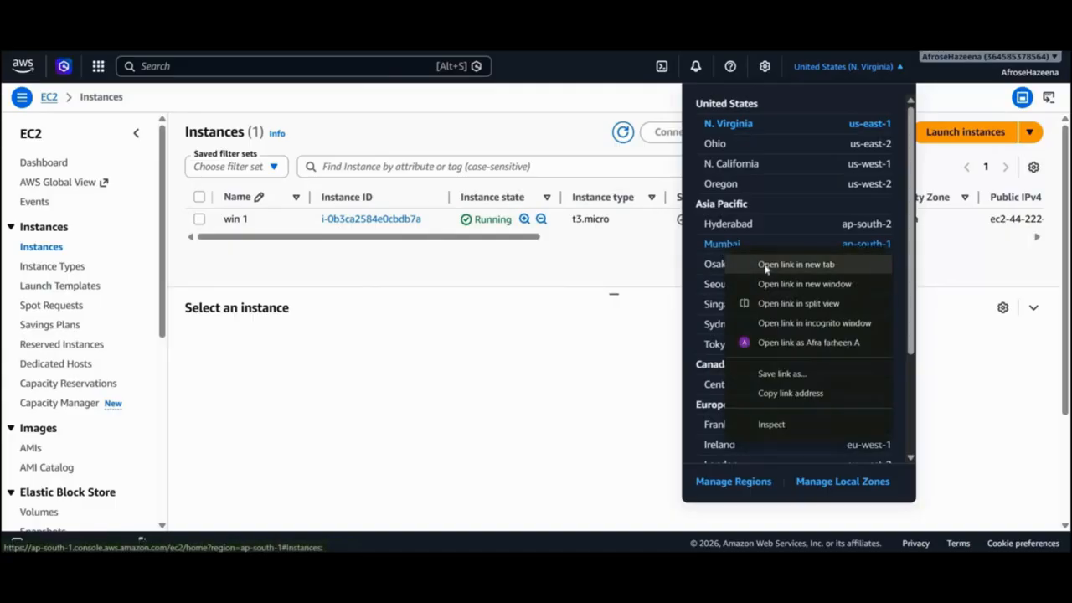
click(765, 268)
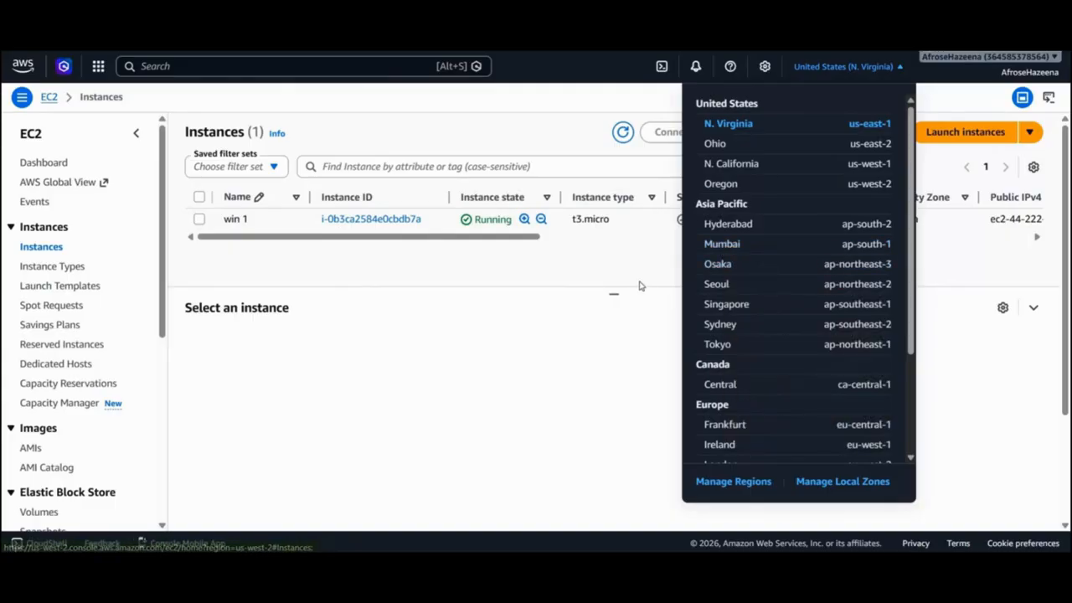
click(639, 285)
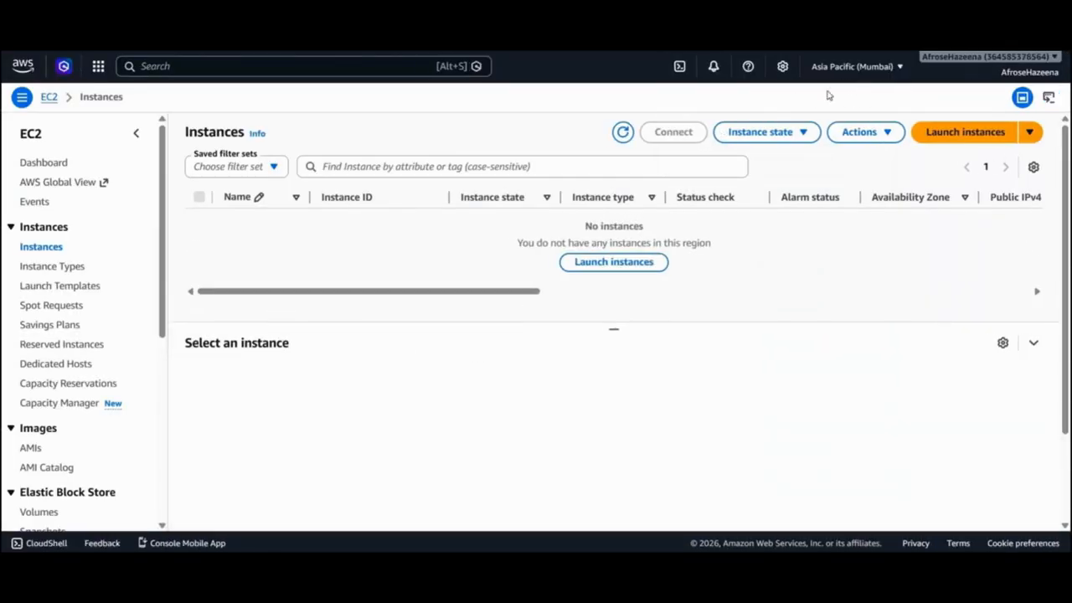
Step: Start launching a new EC2 instance in the Mumbai region and name it win 2
click(616, 266)
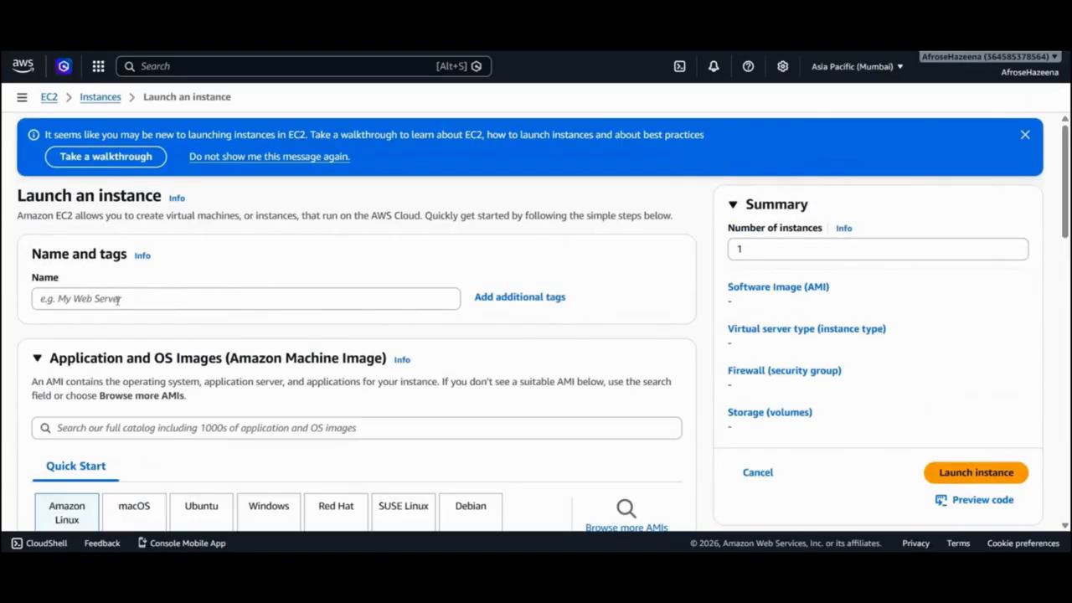
click(118, 299)
text(win 2)
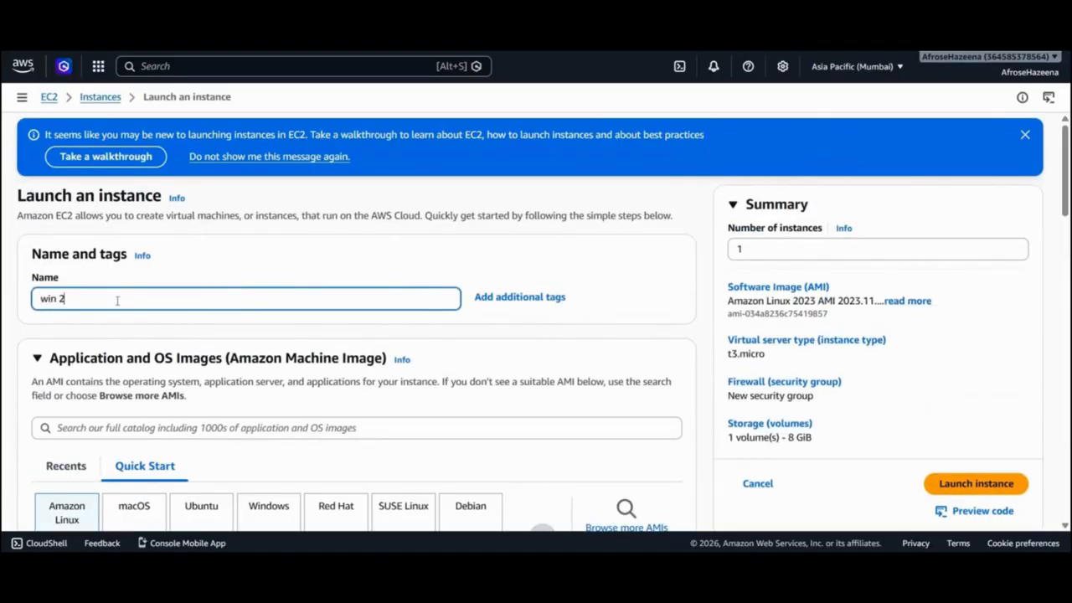
Step: Choose Windows as the operating system and Microsoft Windows Server 2022 Base as the machine image for win 2
scroll(304, 383, down, 2)
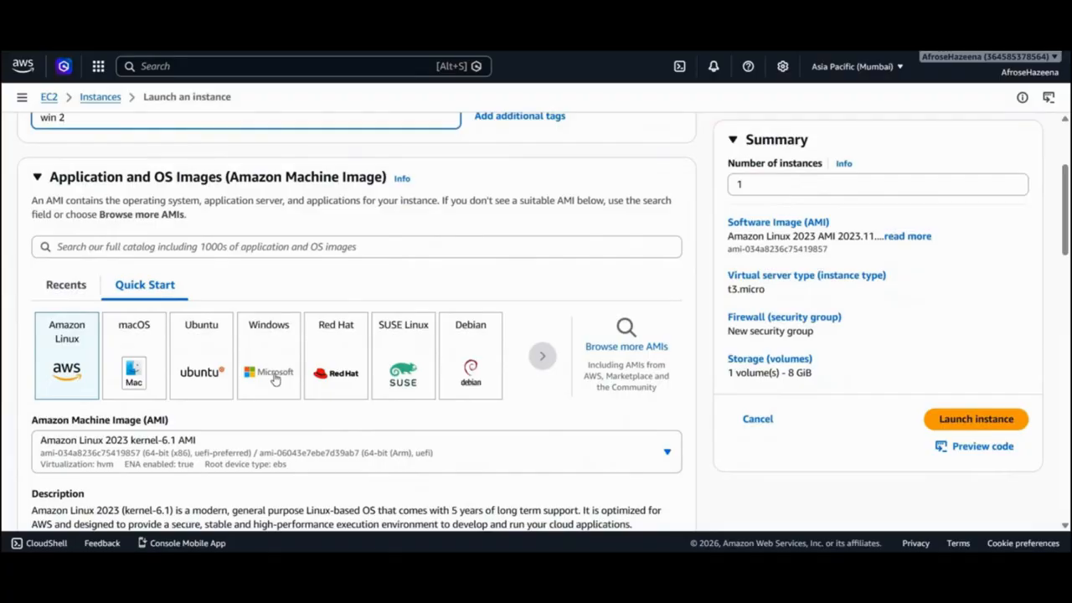
click(274, 379)
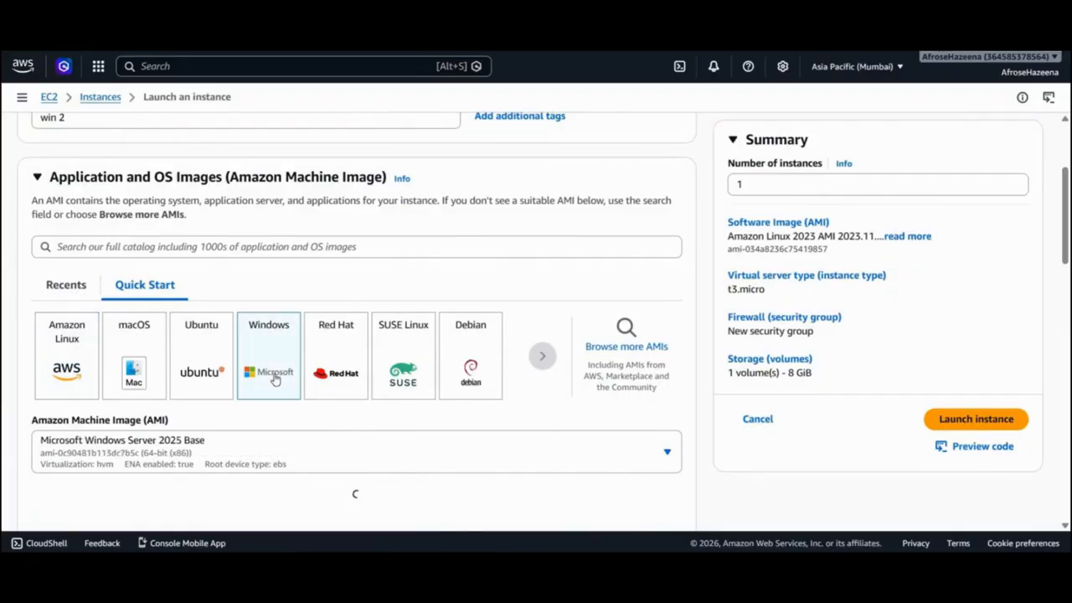
scroll(318, 418, down, 1)
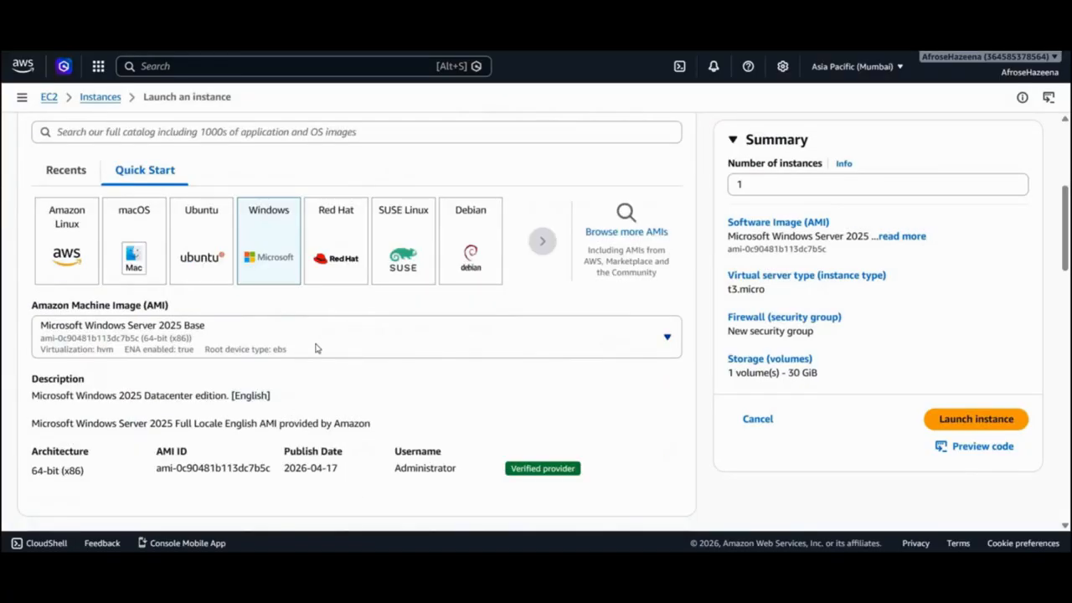
click(317, 349)
click(258, 284)
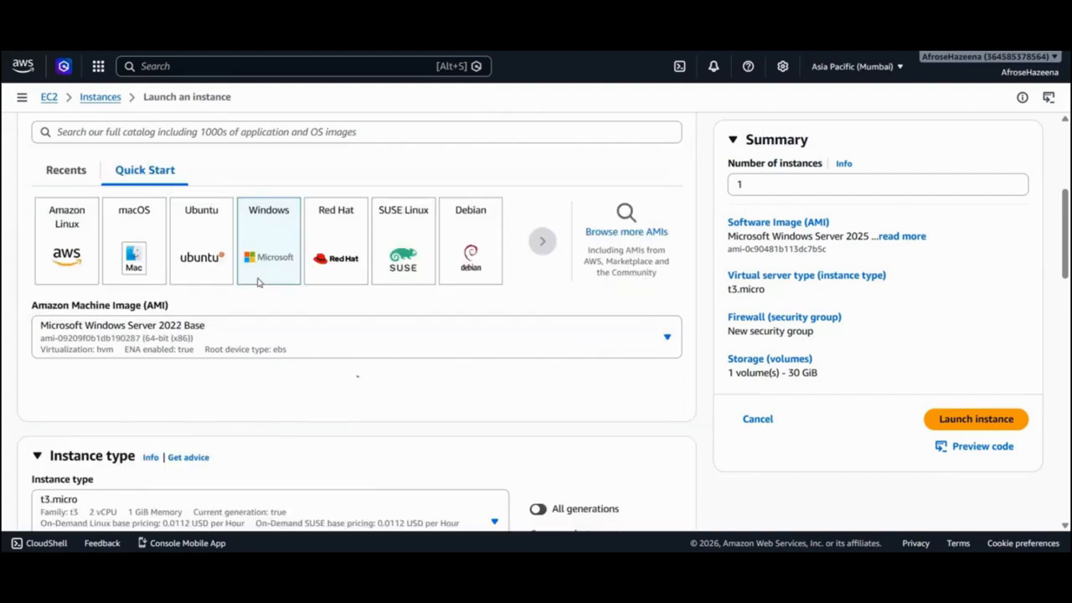
scroll(258, 282, down, 1)
scroll(258, 282, down, 6)
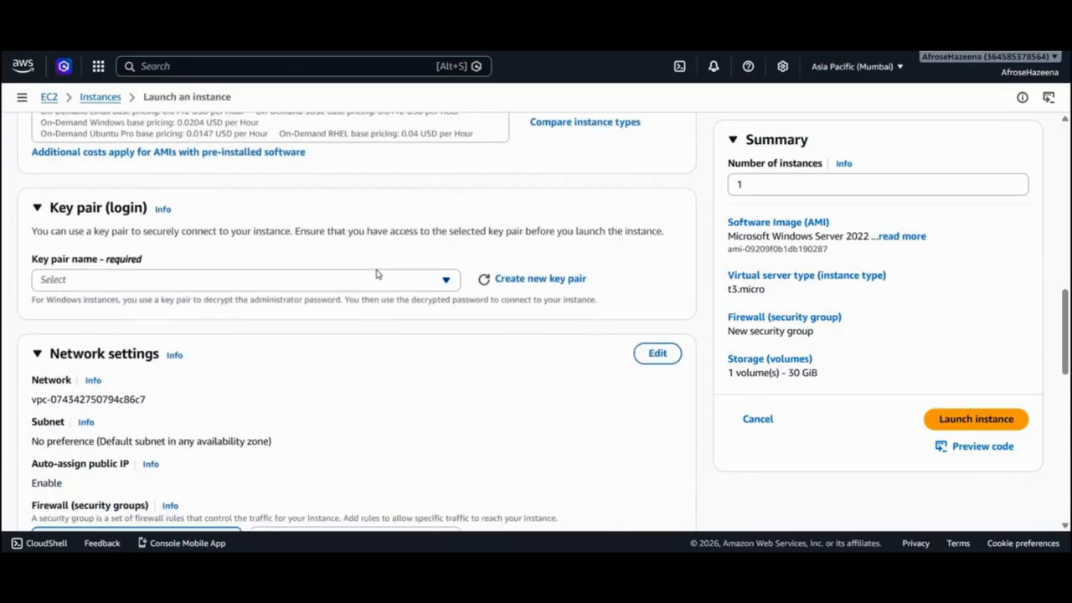
Step: Select the firstkey-mumbai key pair and the existing launch-wizard-1 security group for win 2
click(376, 277)
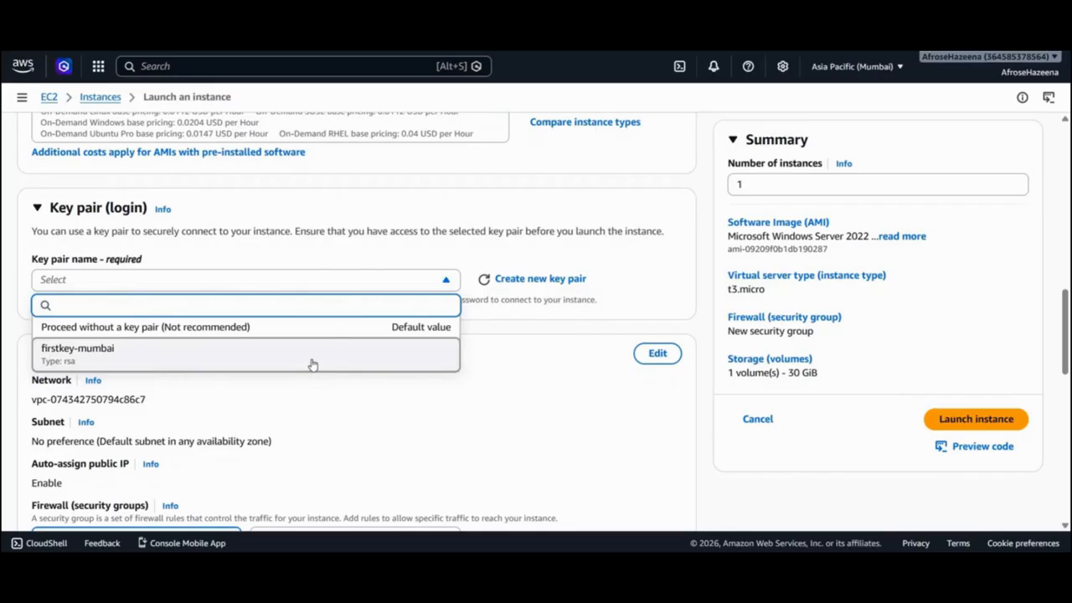
click(312, 362)
scroll(401, 249, down, 1)
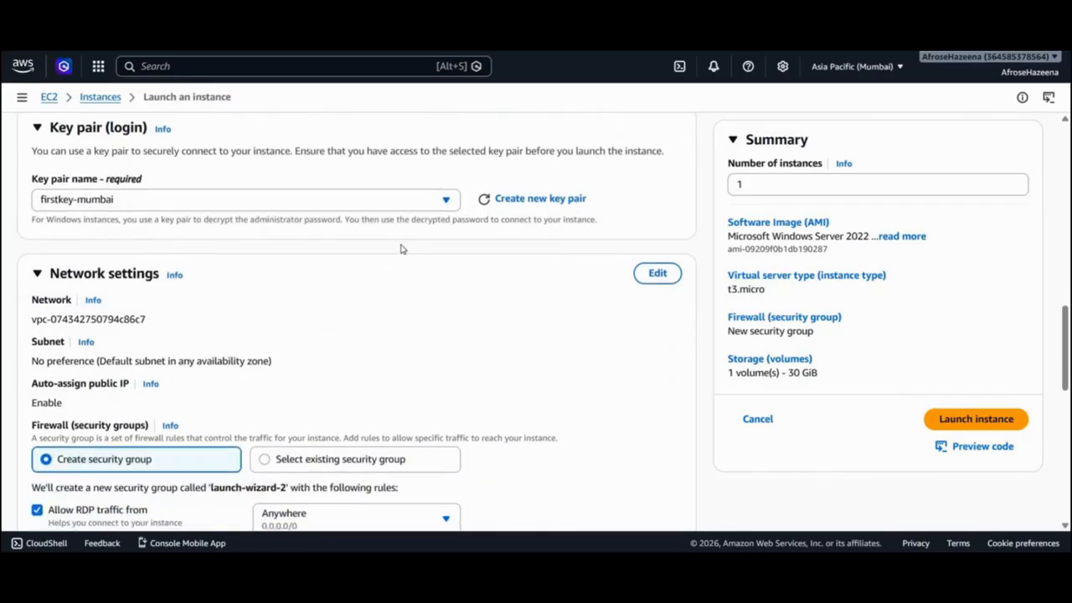
scroll(335, 310, down, 2)
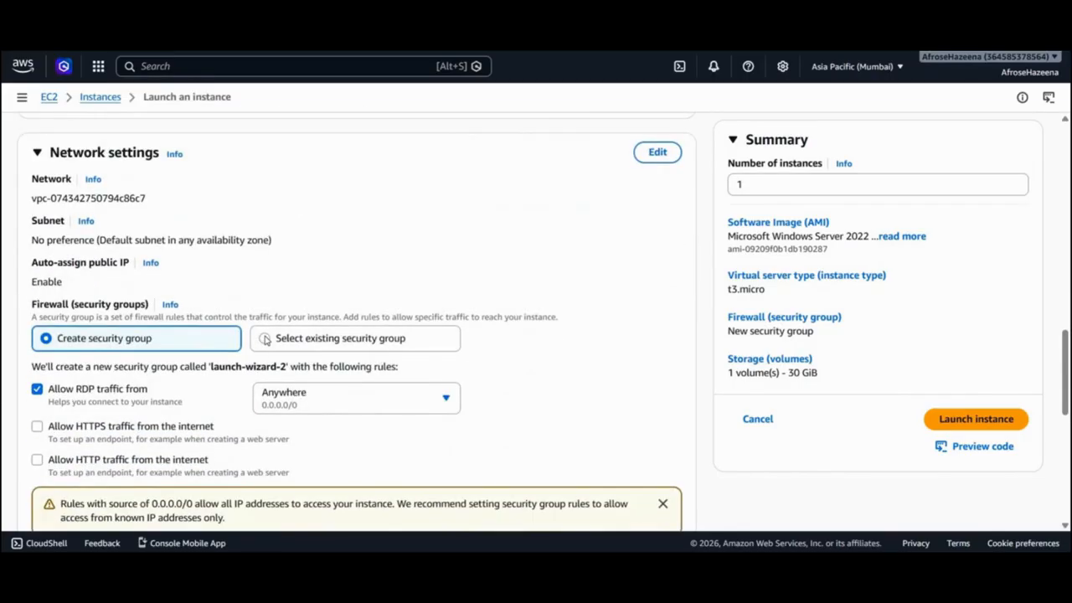
click(266, 339)
click(138, 389)
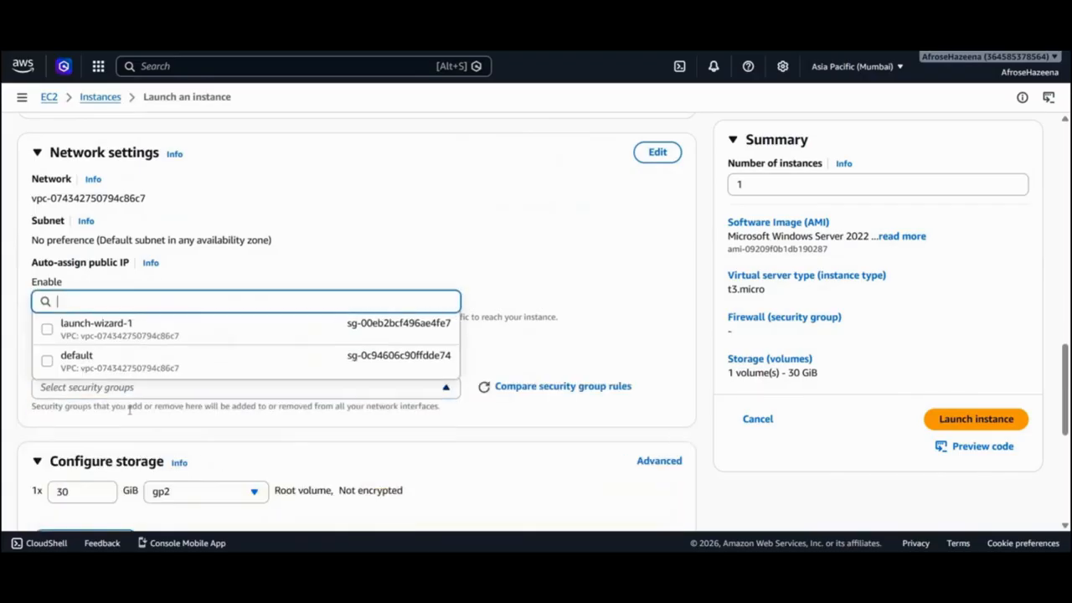
click(146, 316)
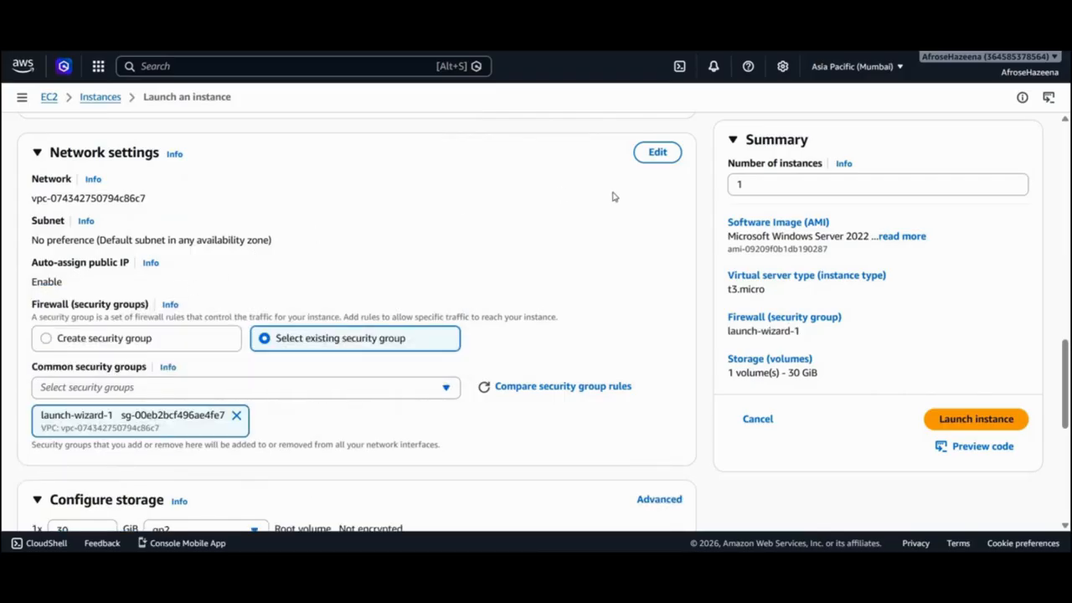
Step: Edit the network settings of win 2 and set the availability zone to ap-south-1a
click(675, 153)
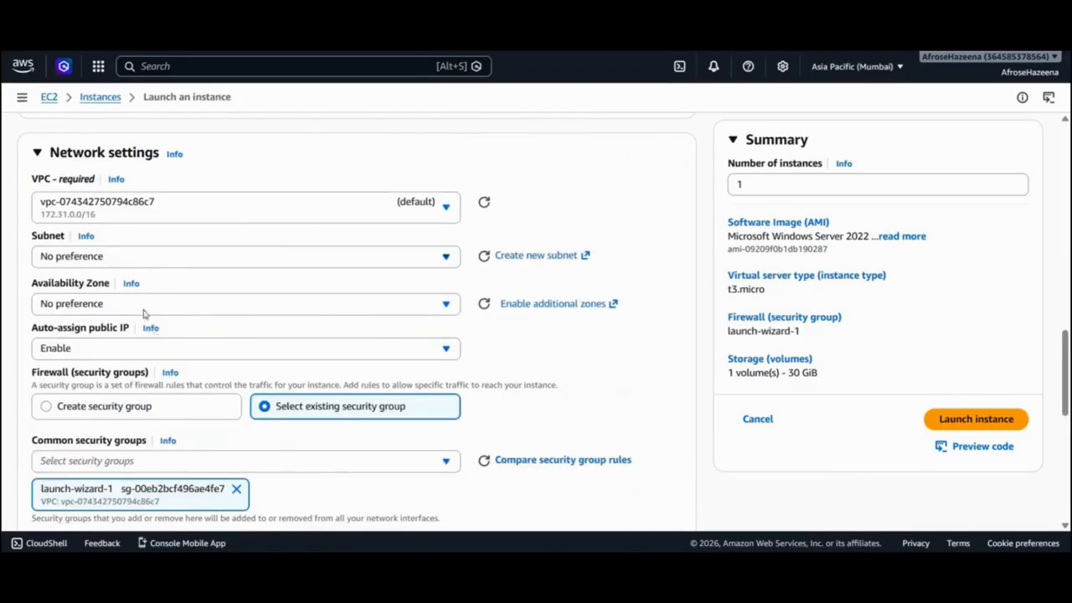
click(145, 307)
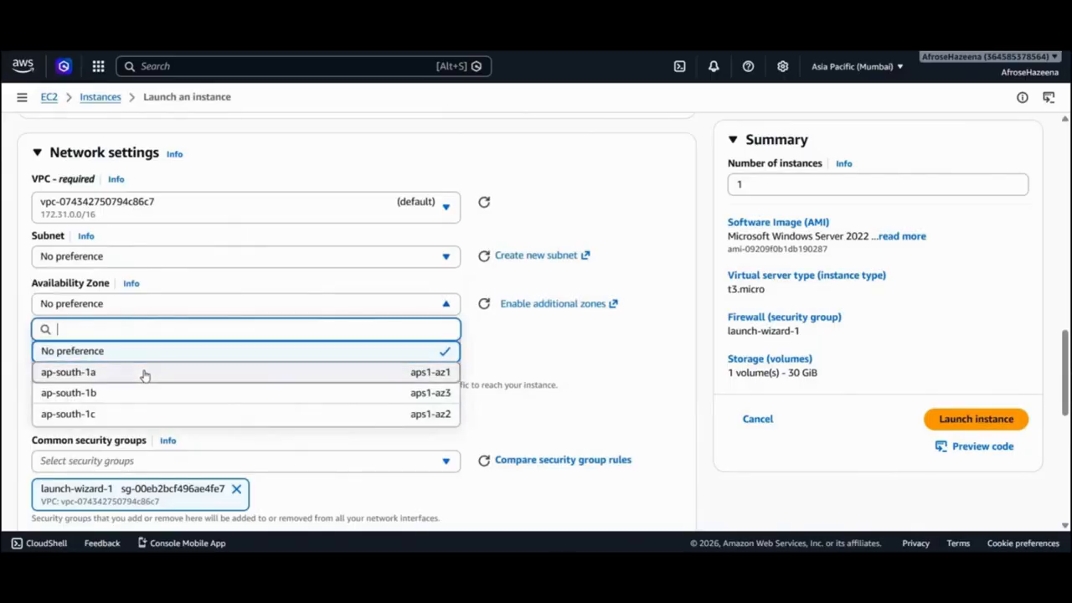
click(173, 369)
Step: Launch the win 2 instance with the default storage and go back to the instances list
scroll(488, 347, down, 5)
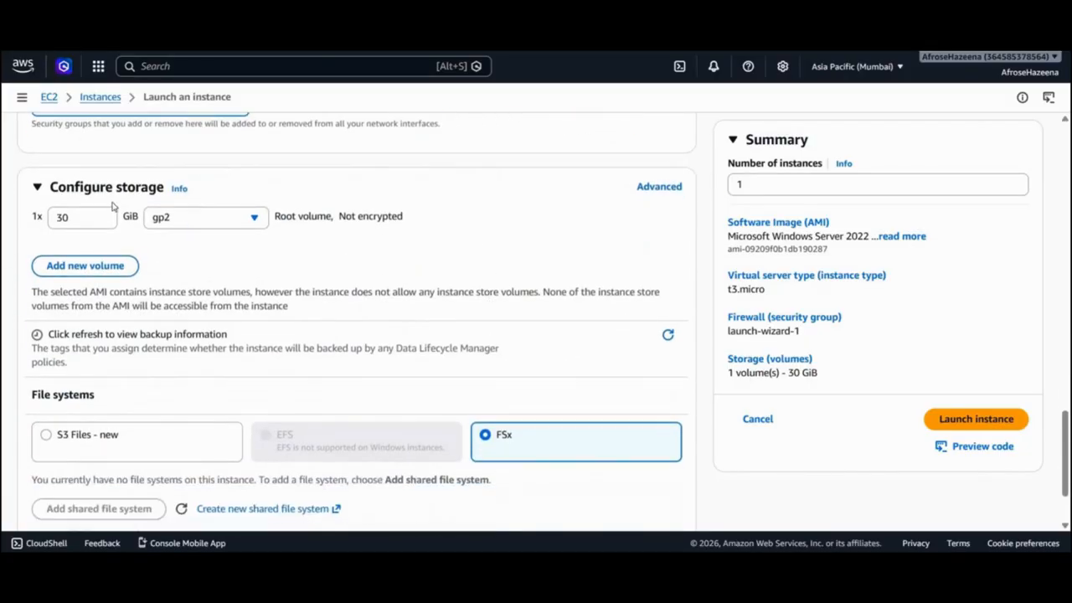
click(936, 426)
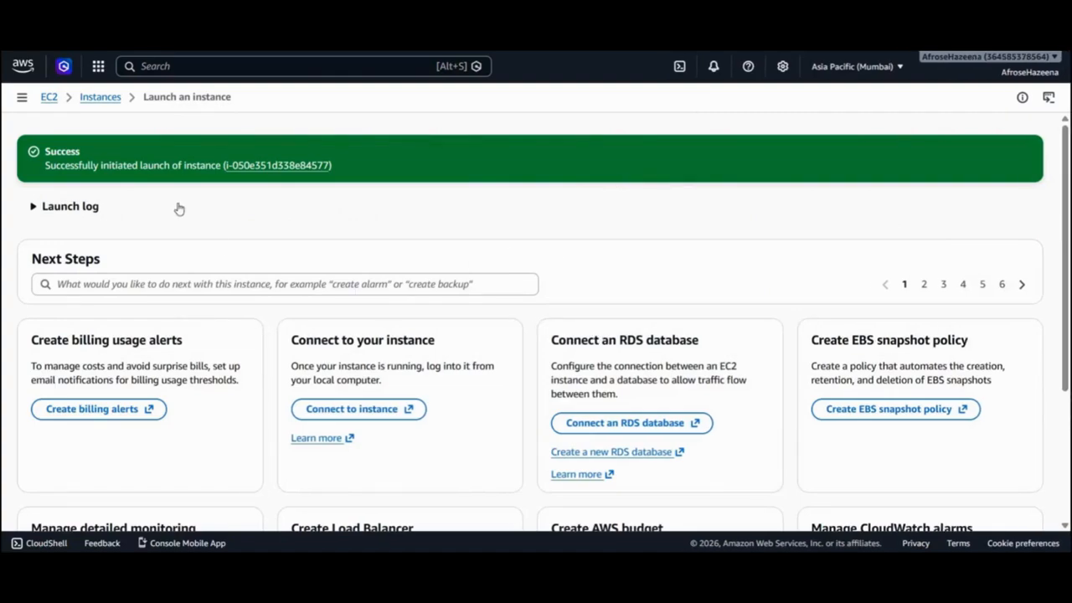
click(100, 97)
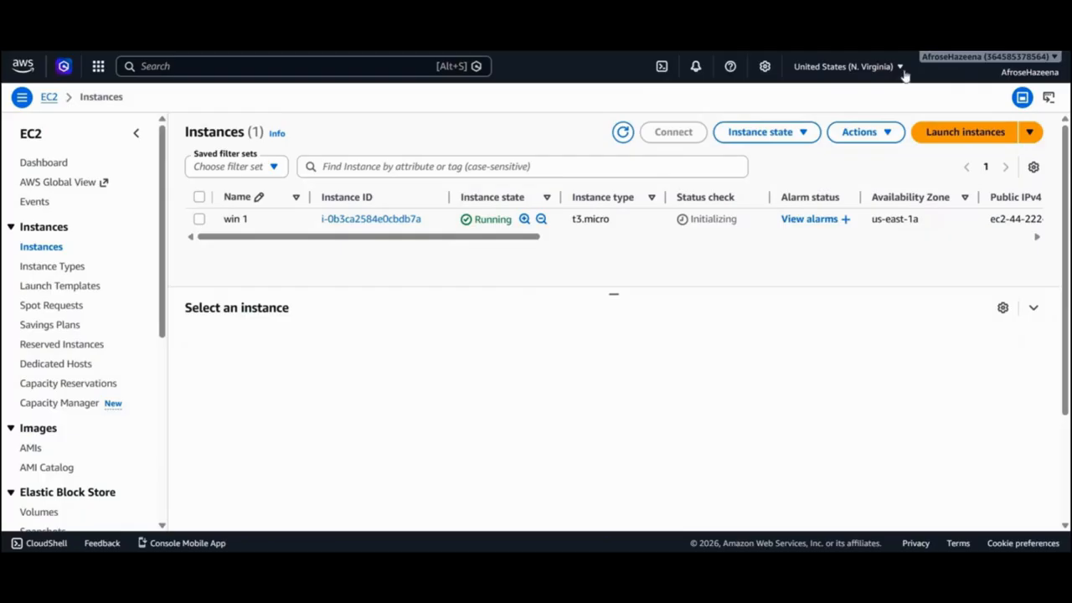
Step: Refresh the N. Virginia instances list and open the RDP client connection details for win 1
click(624, 136)
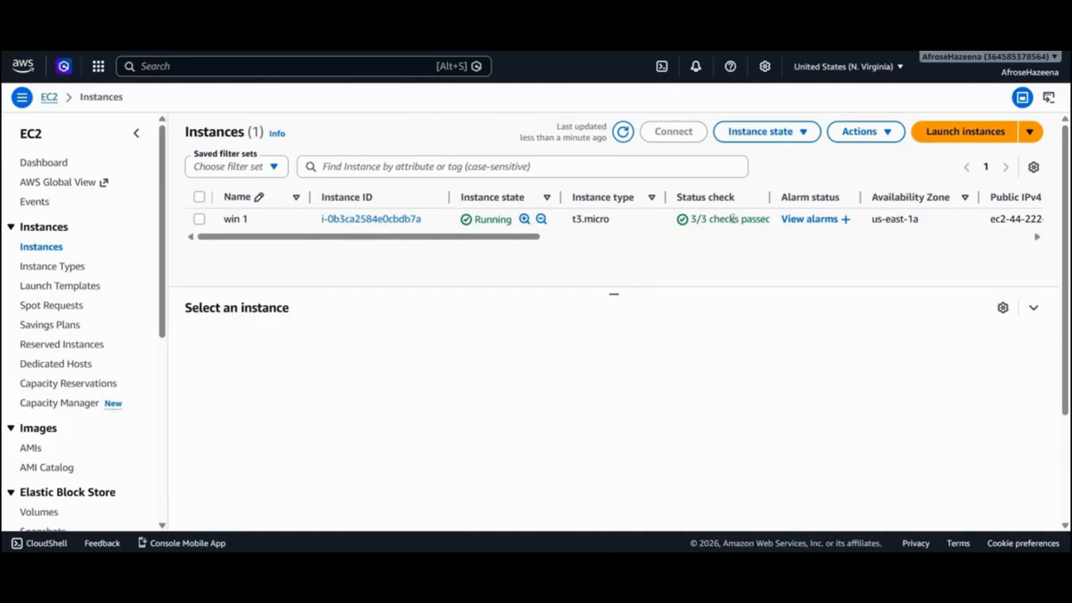
click(199, 221)
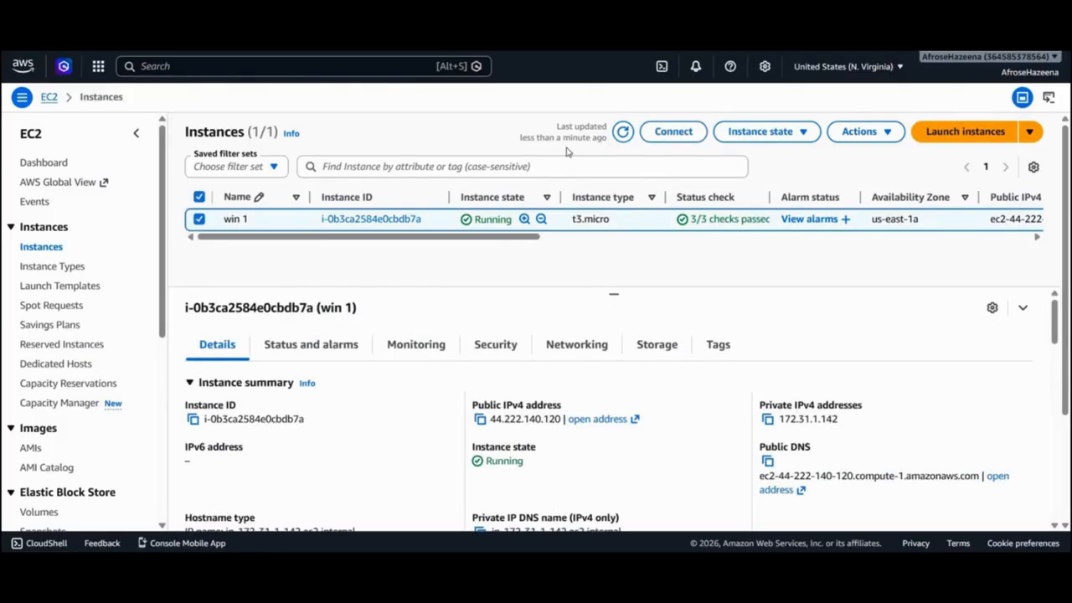
click(671, 136)
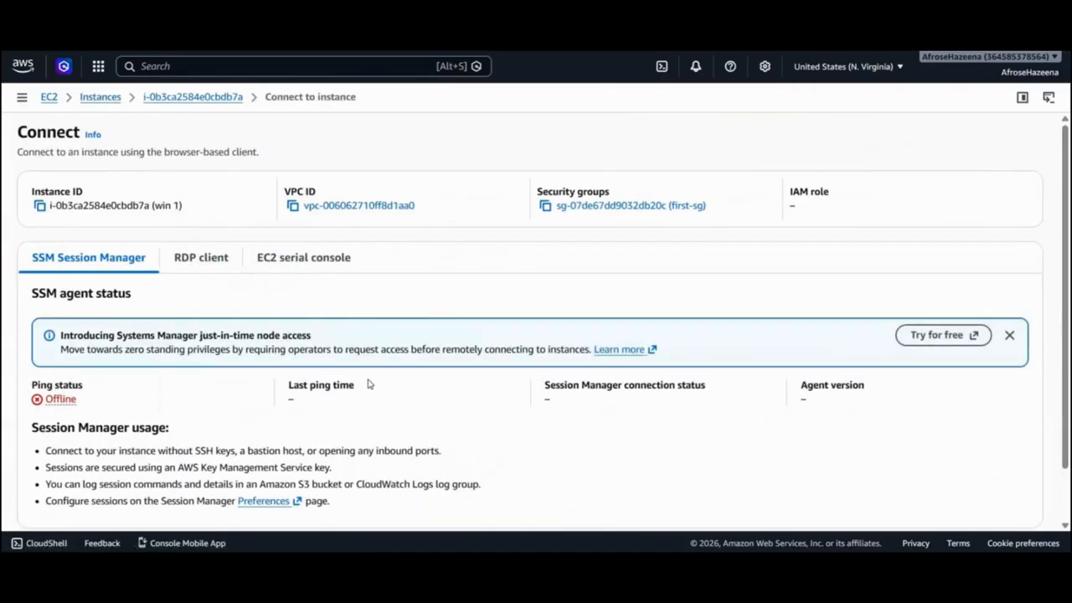
scroll(369, 384, down, 4)
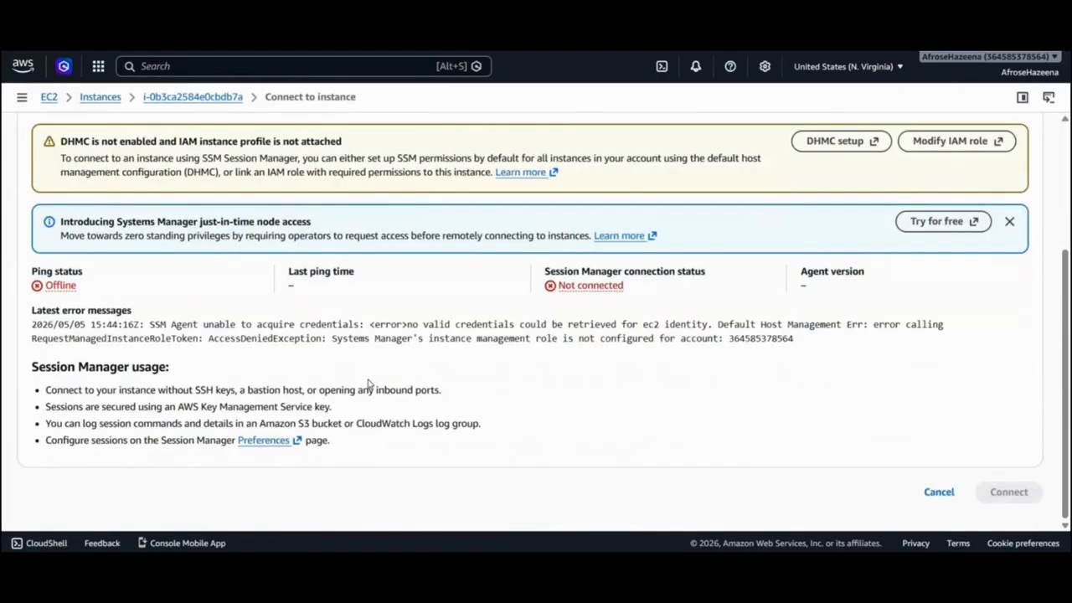
scroll(210, 231, up, 3)
click(207, 223)
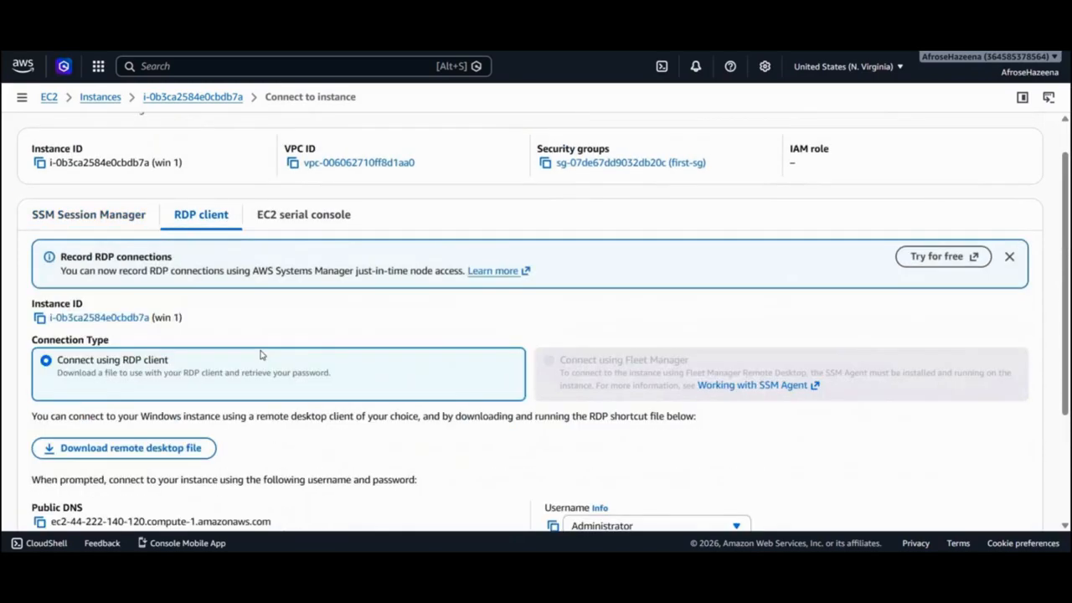
scroll(259, 355, down, 2)
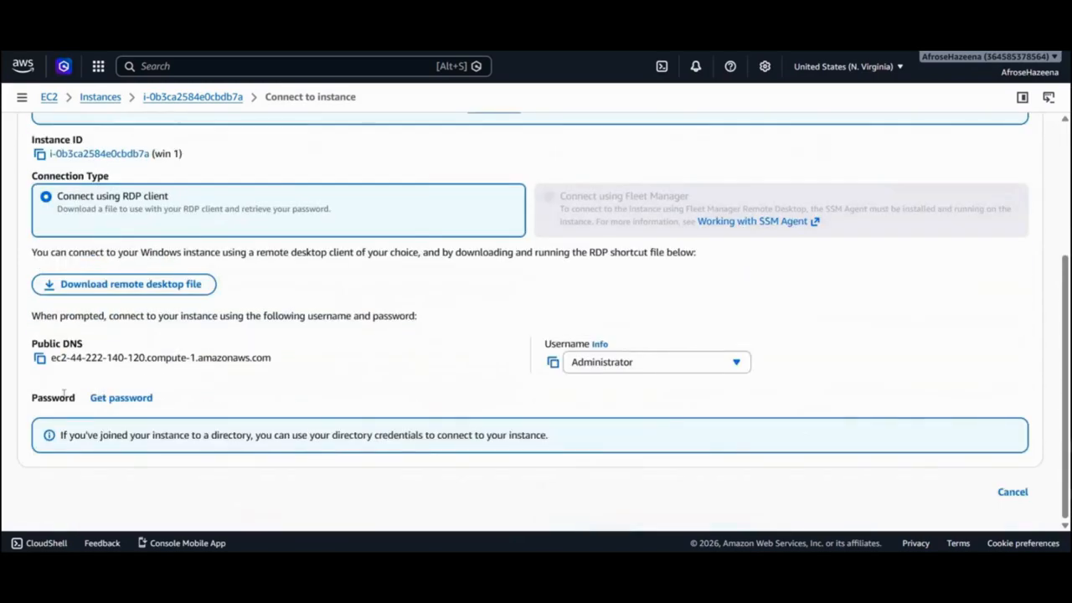
Step: Decrypt the win 1 Windows administrator password by uploading first key.pem from the AWS folder as the private key
click(118, 404)
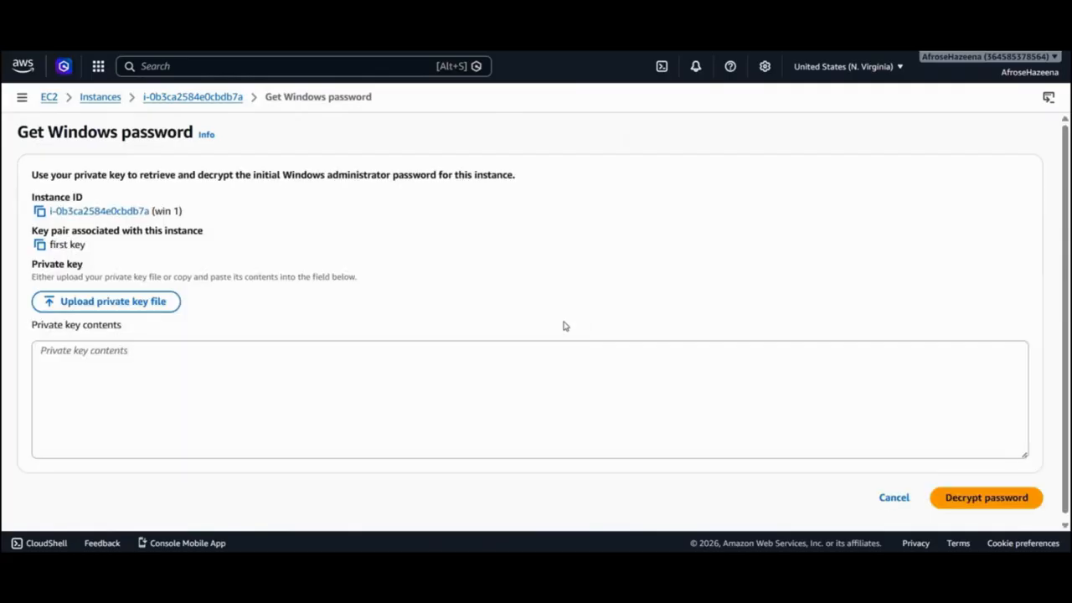
click(165, 305)
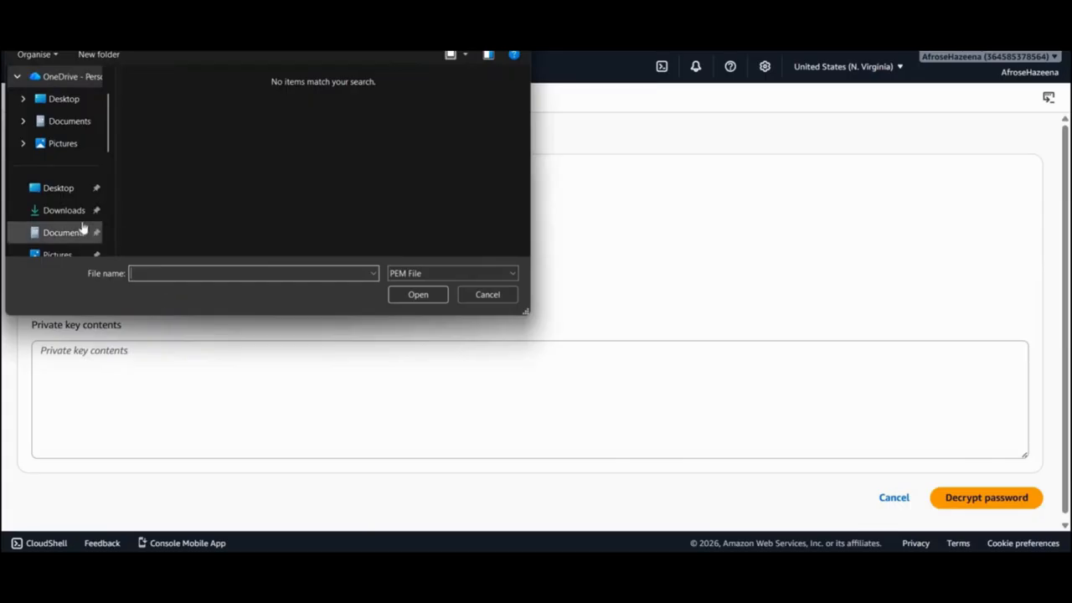
scroll(76, 218, down, 3)
click(57, 210)
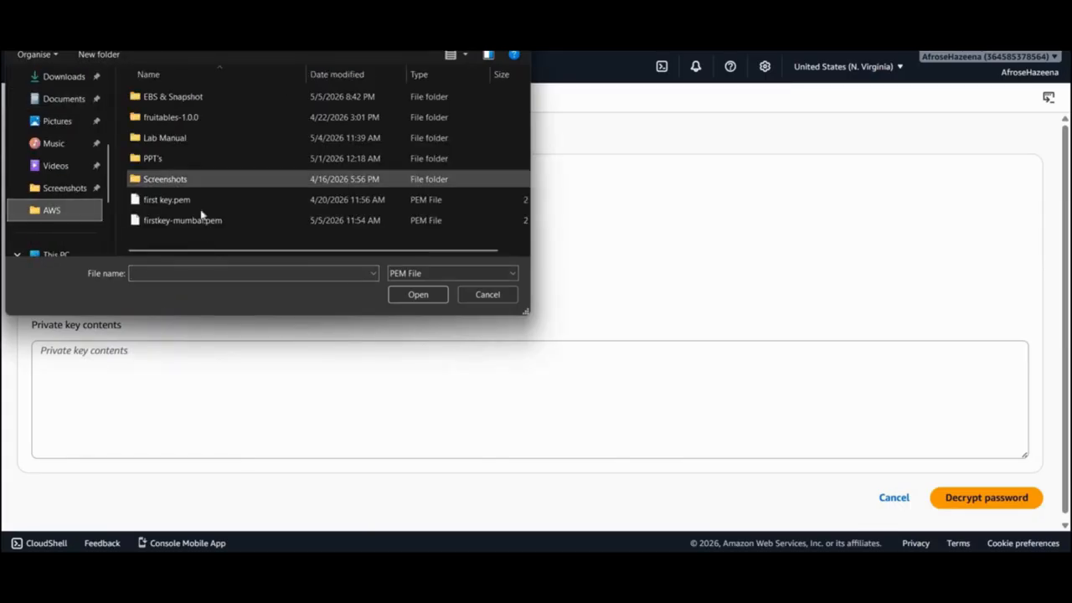
click(201, 201)
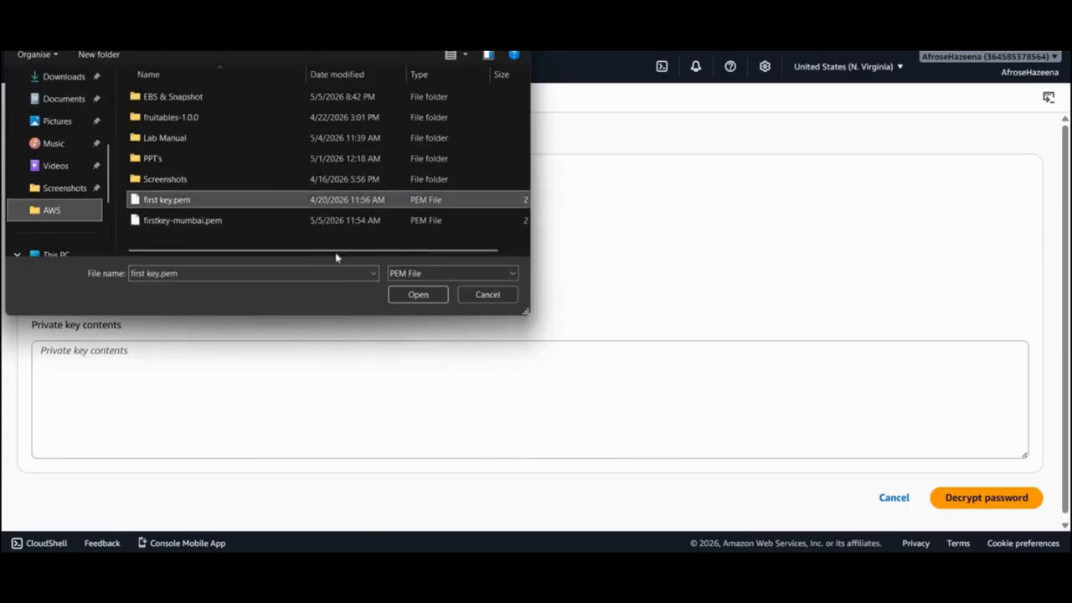
click(417, 295)
scroll(665, 361, down, 1)
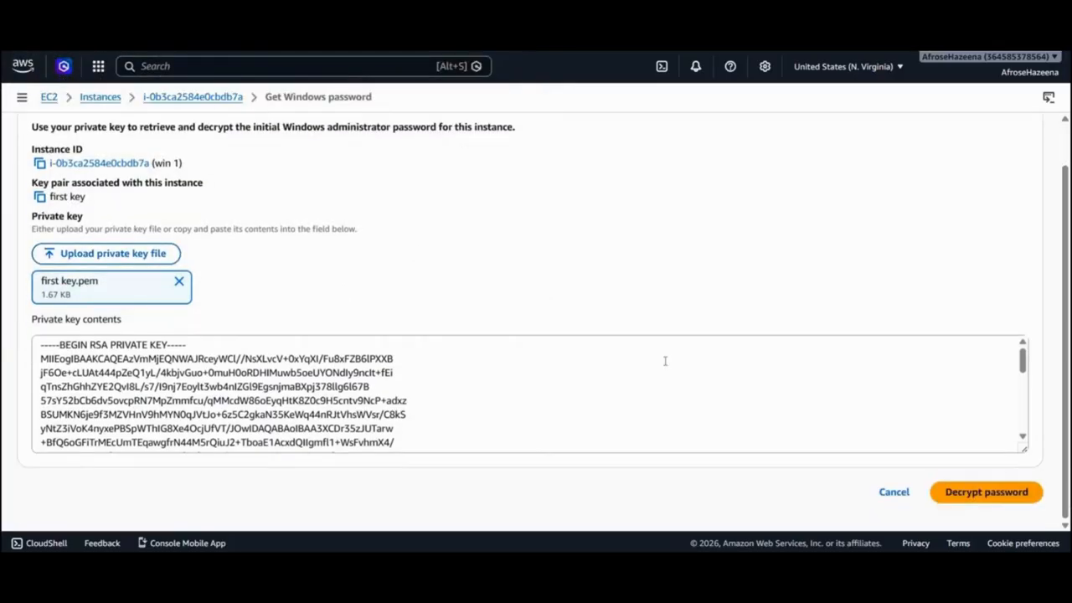
click(975, 502)
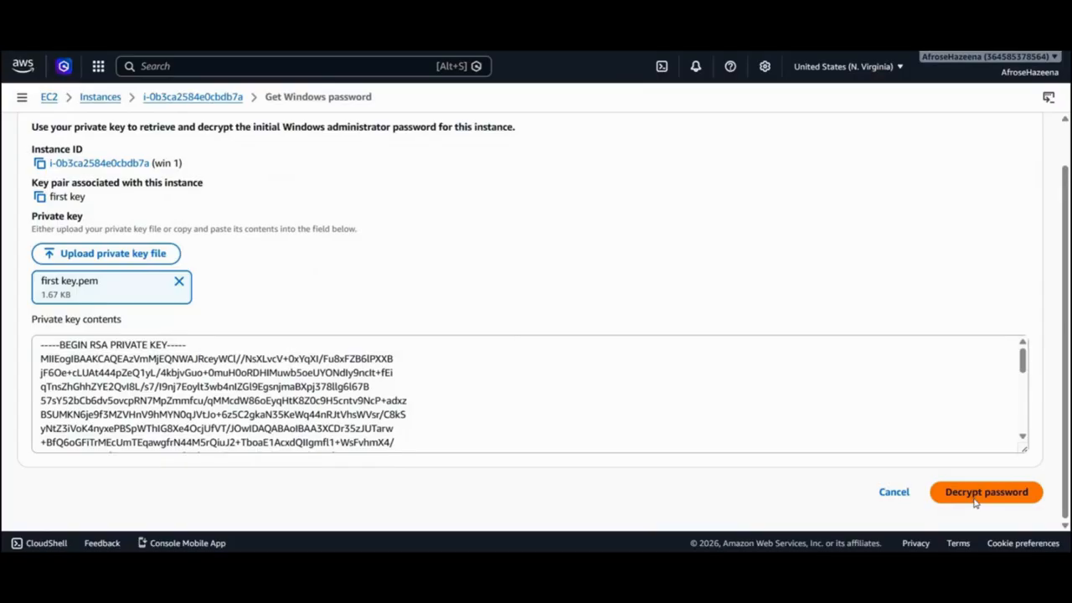
scroll(657, 432, down, 2)
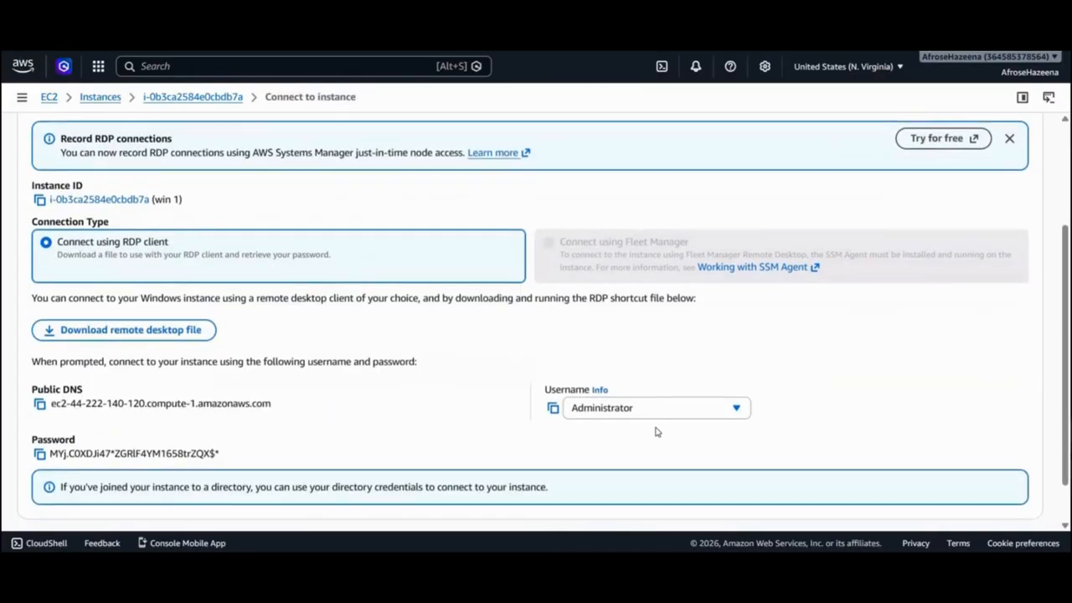
Step: Copy the public DNS of win 1 and connect to it with the Remote Desktop Connection app
click(39, 404)
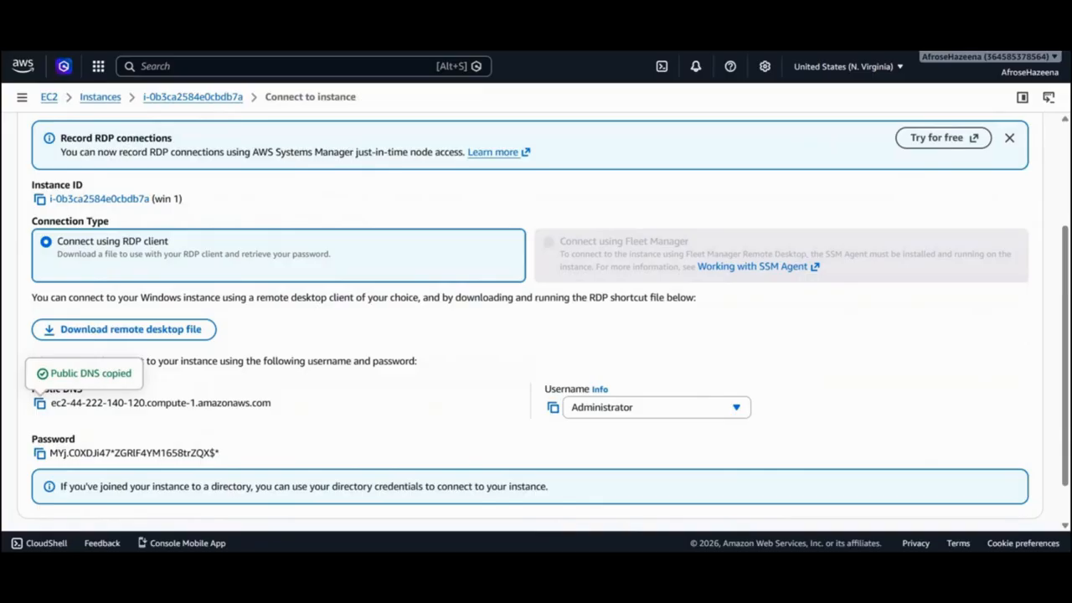
key(super)
text(re)
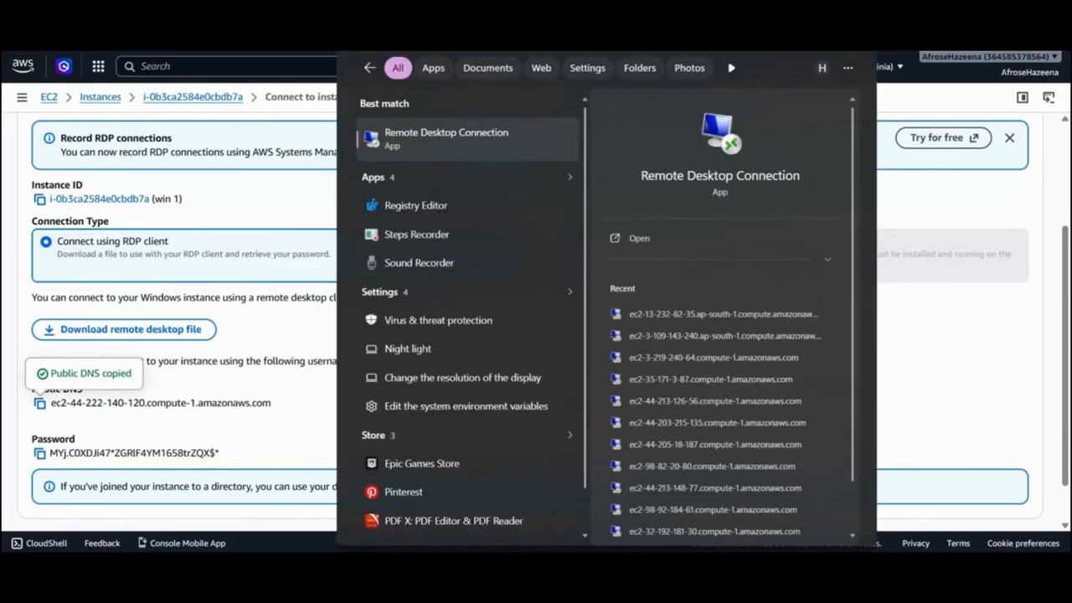
text(mote desktop)
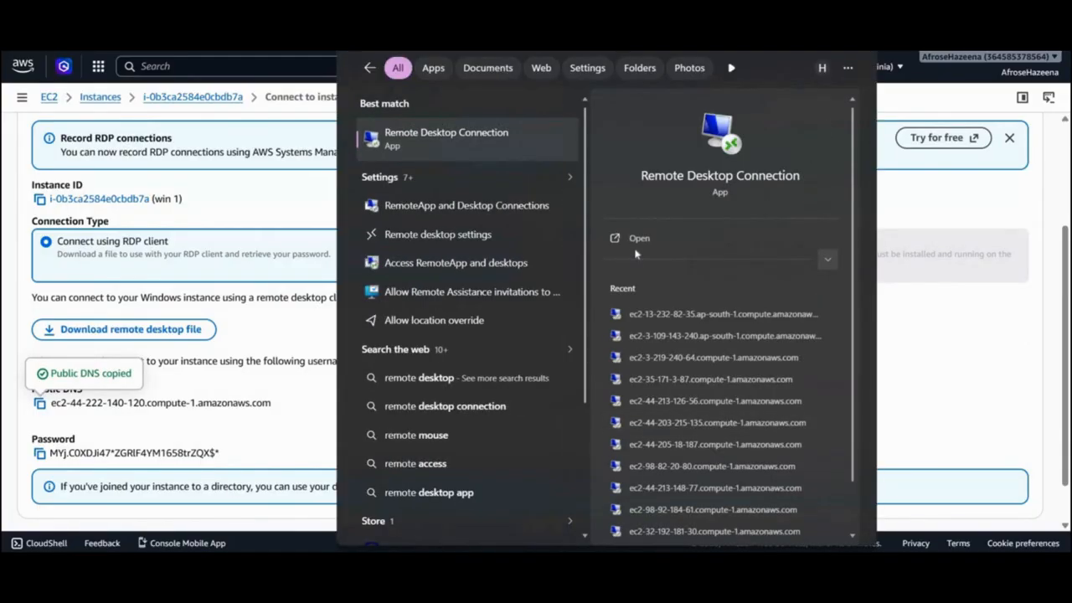
click(636, 256)
click(638, 241)
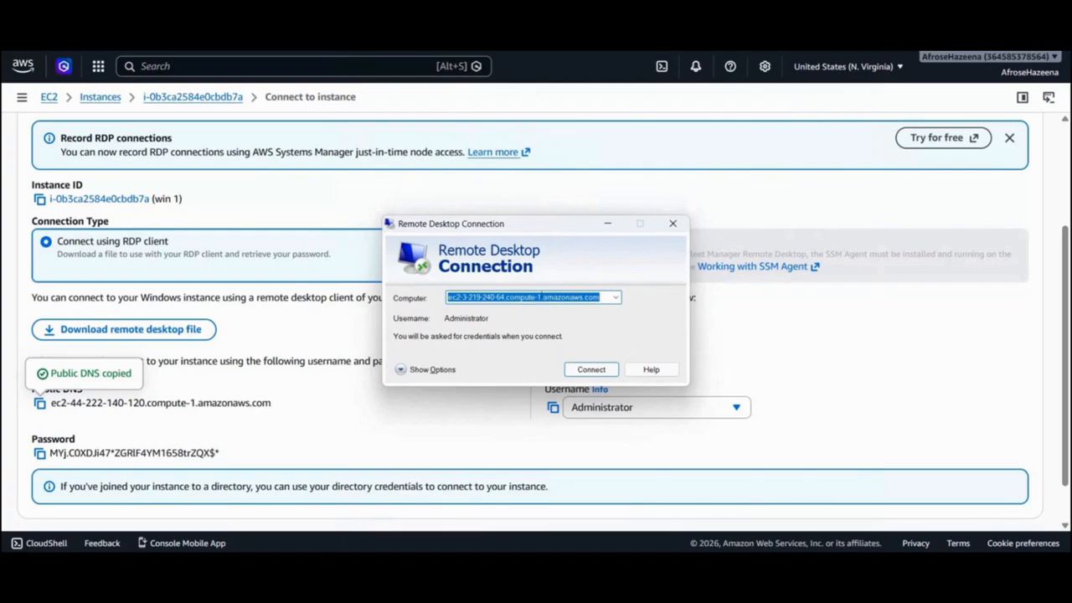
key(ctrl+v)
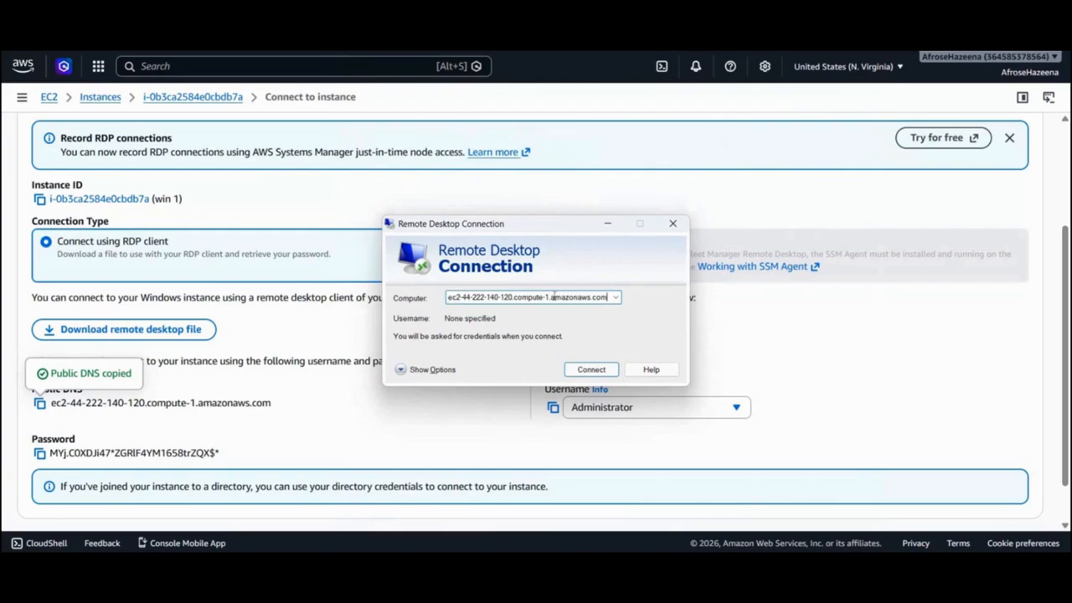
click(592, 369)
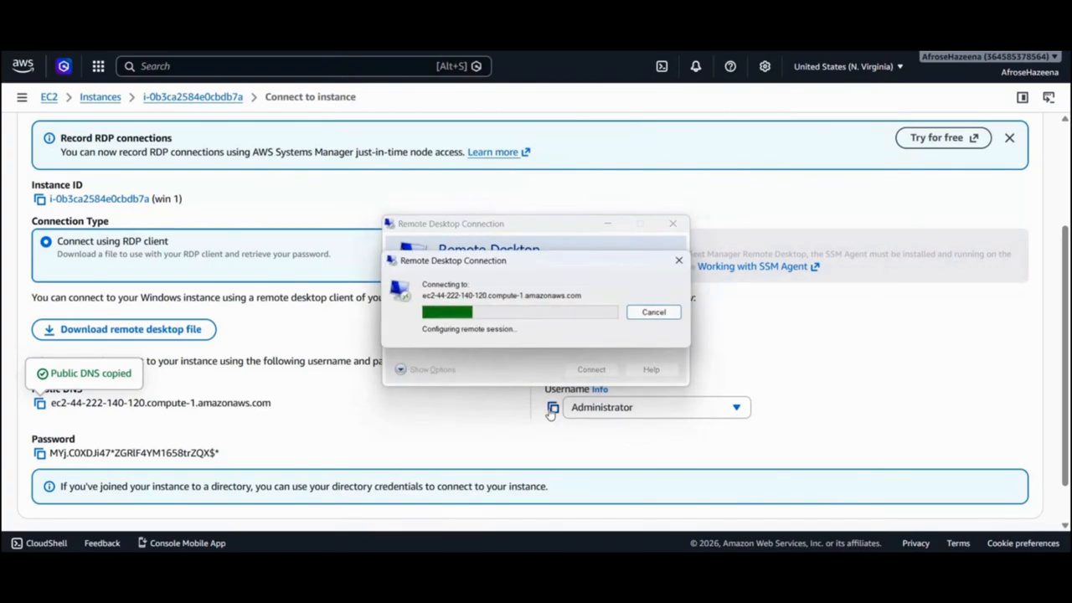
Step: Copy the win 1 credentials from the AWS console into the sign-in prompt: username Administrator and the decrypted administrator password
click(553, 409)
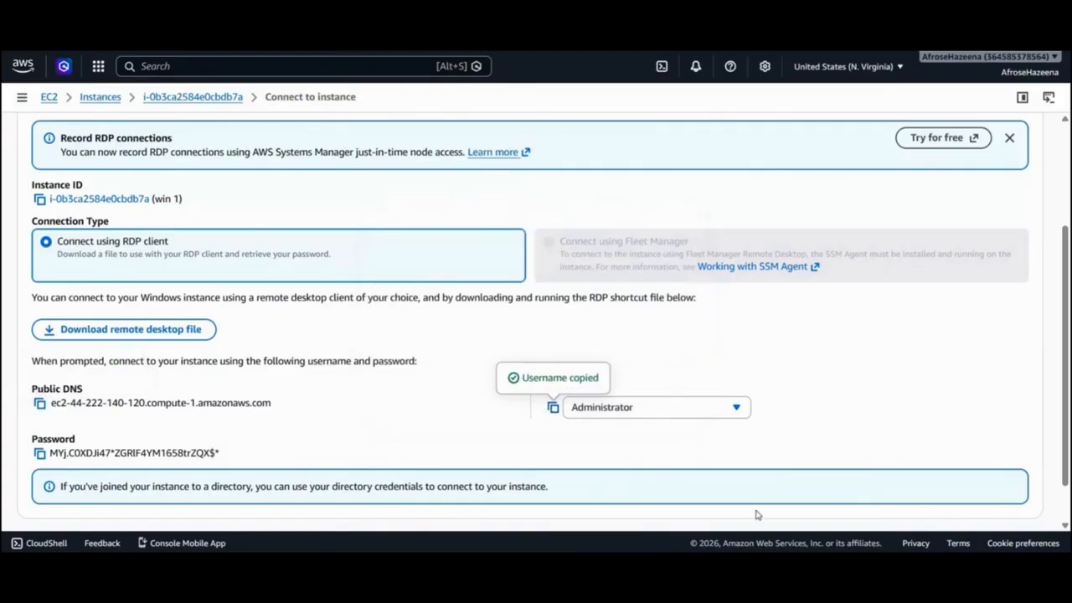
mouse_move(764, 578)
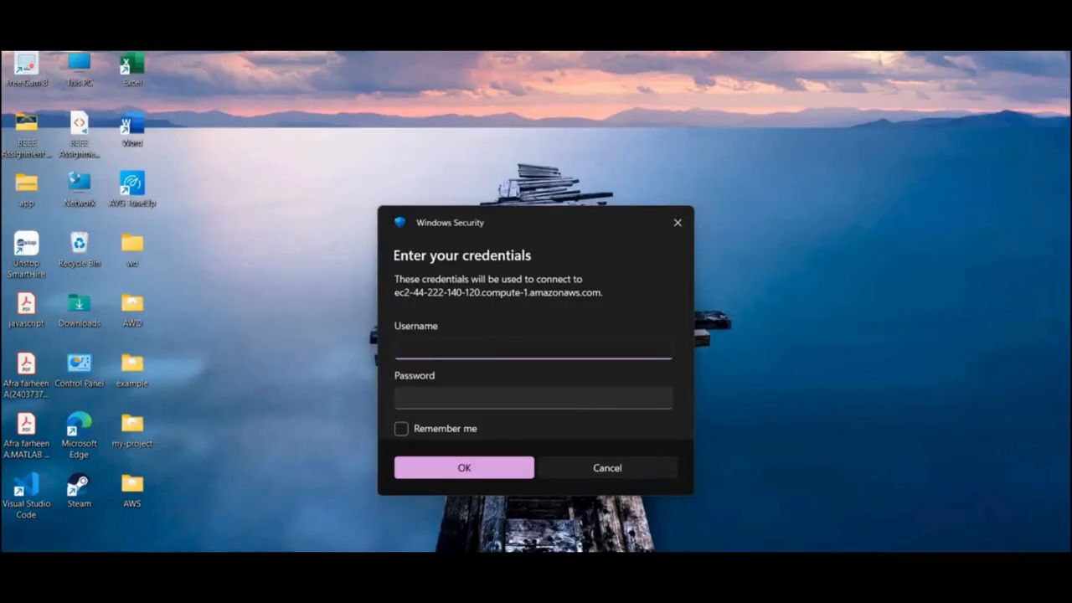
click(758, 498)
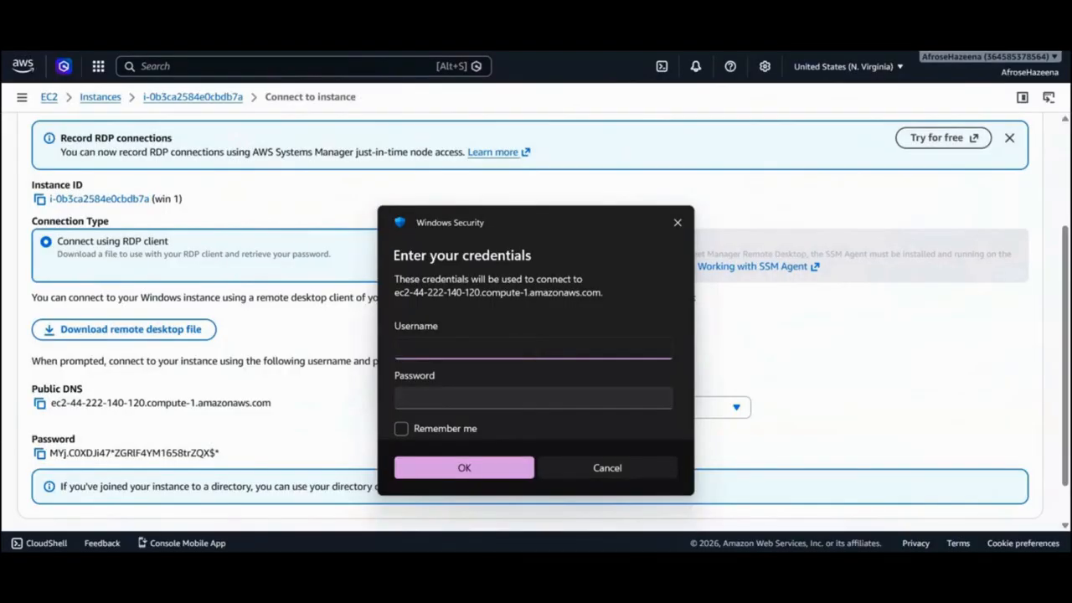
key(ctrl+v)
click(39, 453)
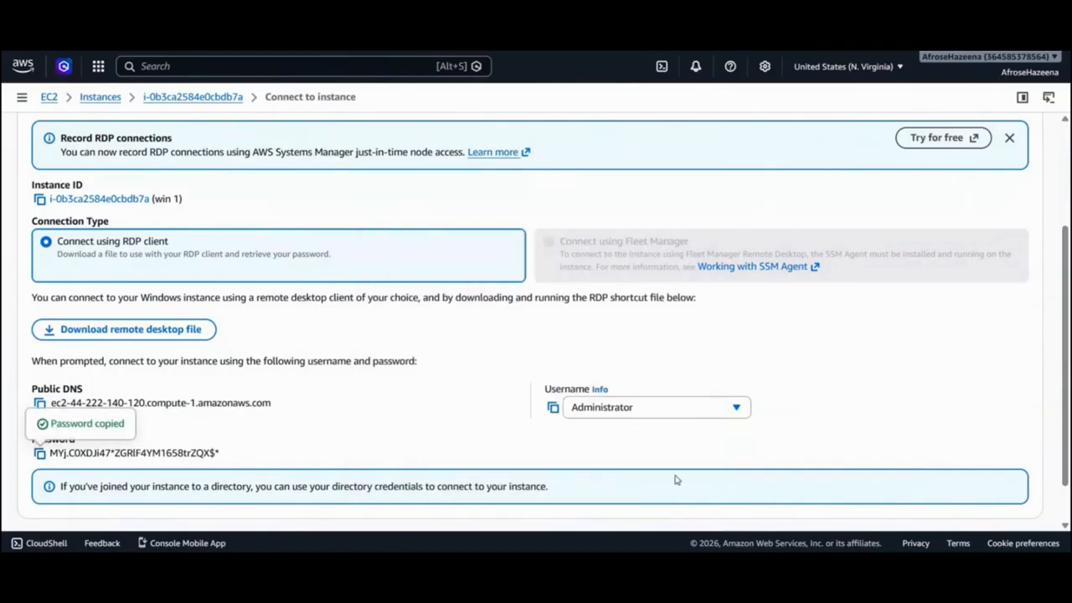
key(alt+Tab)
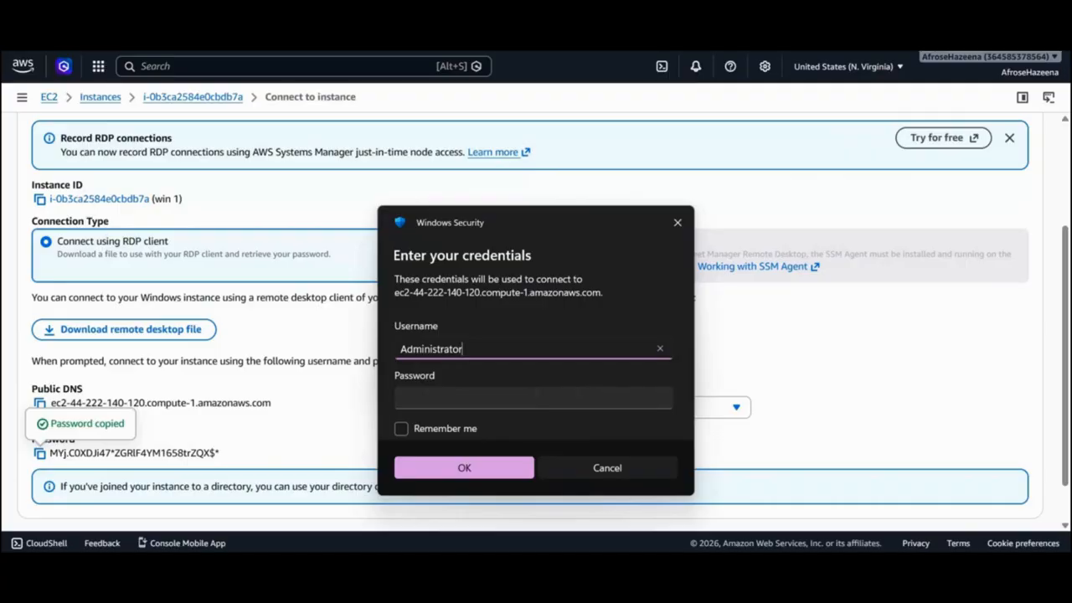
click(538, 394)
key(ctrl+v)
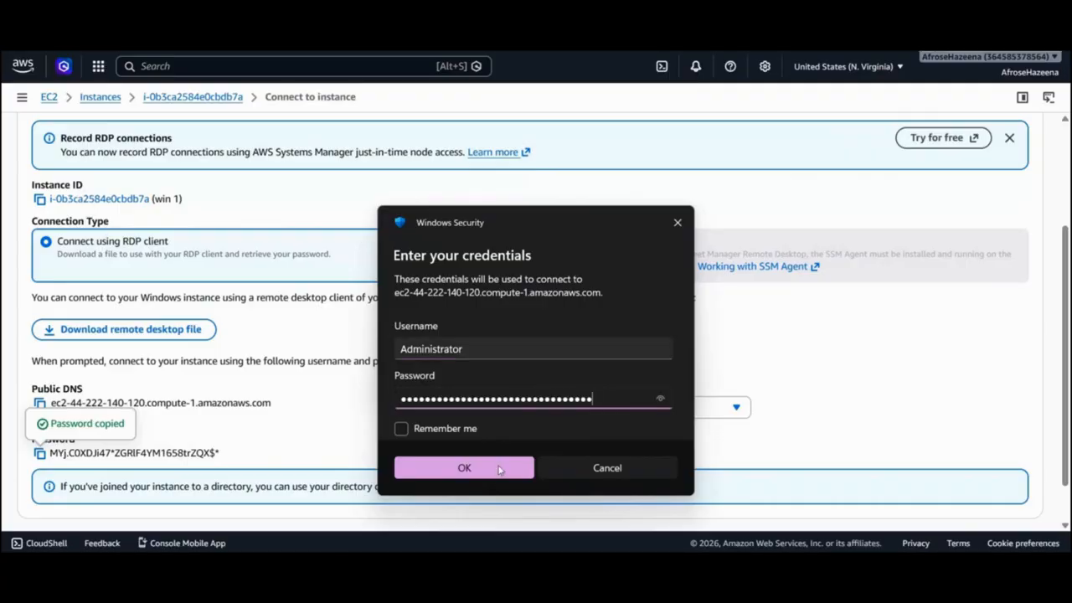
Step: Submit the win 1 sign-in, accept the untrusted certificate, and decline network discovery on the remote desktop
click(495, 475)
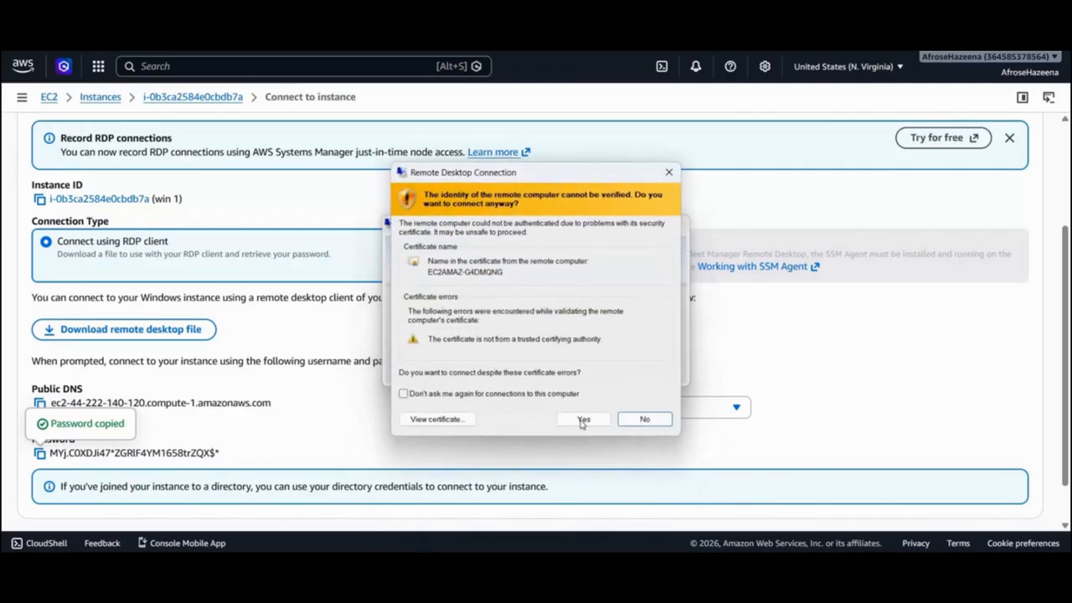
click(583, 421)
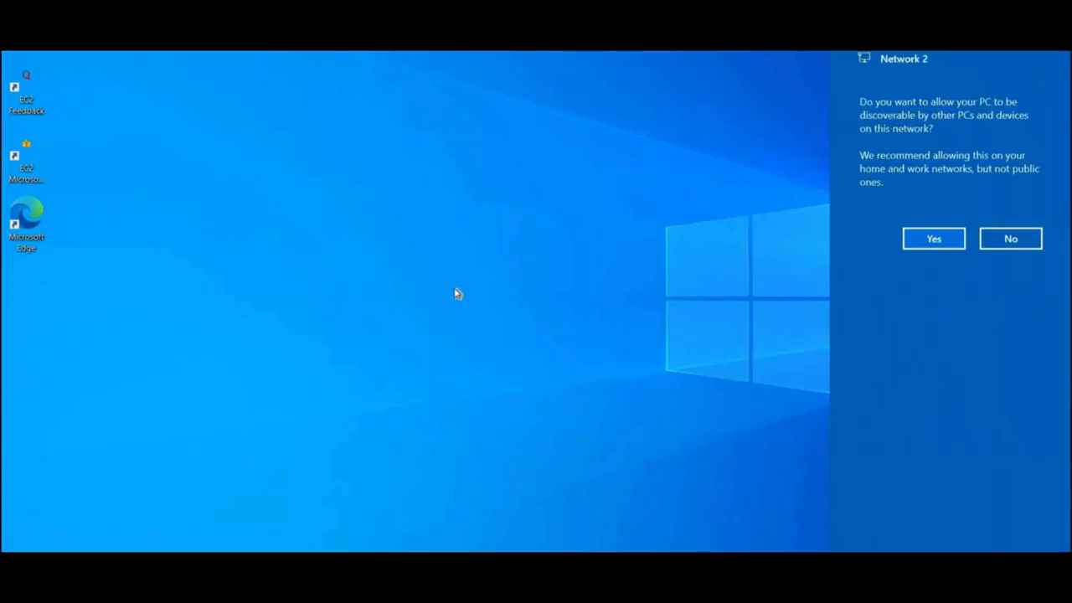
click(1001, 243)
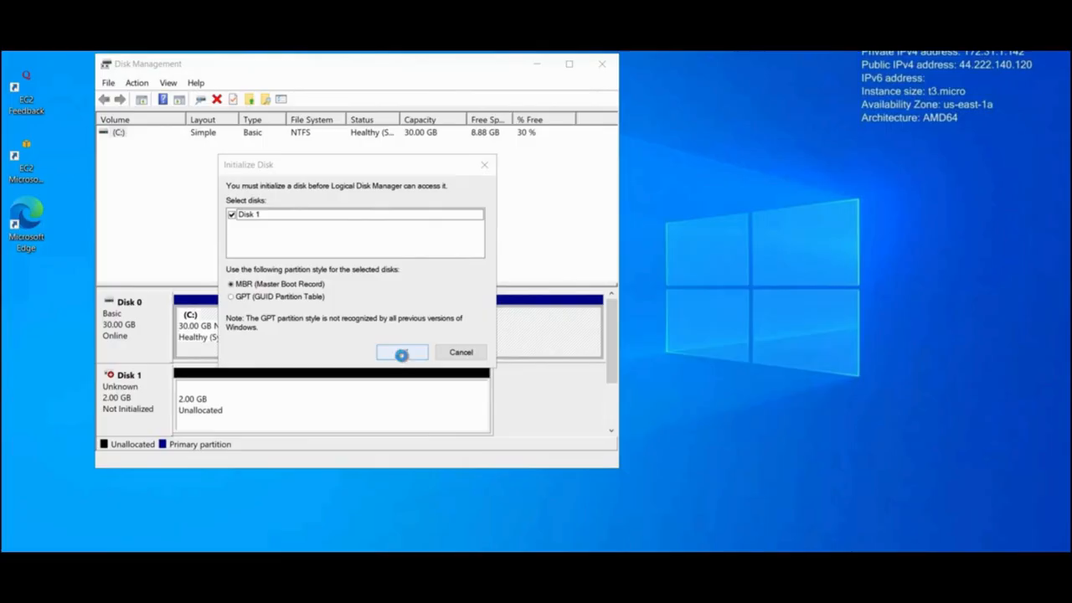
Step: Initialize Disk 1 with the MBR partition style and start a new simple volume of 2045 MB on its unallocated space
click(402, 353)
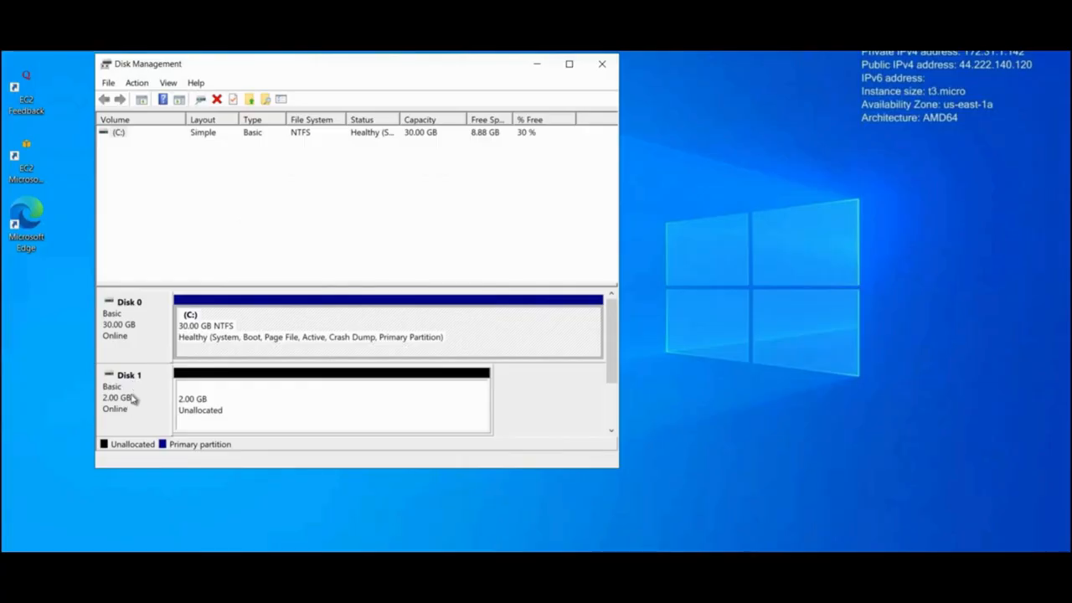
click(219, 417)
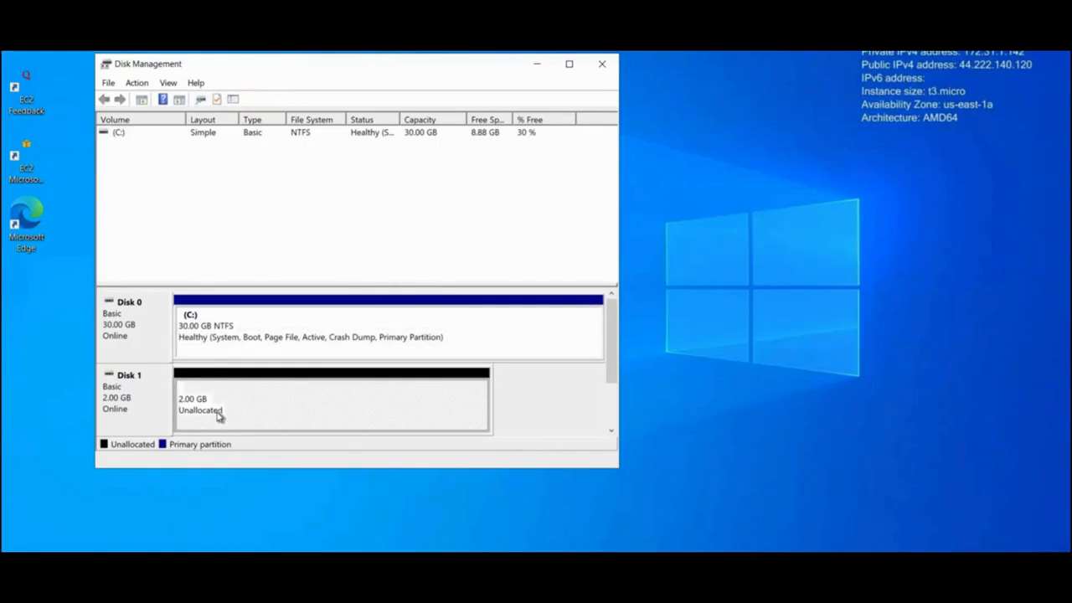
right_click(220, 417)
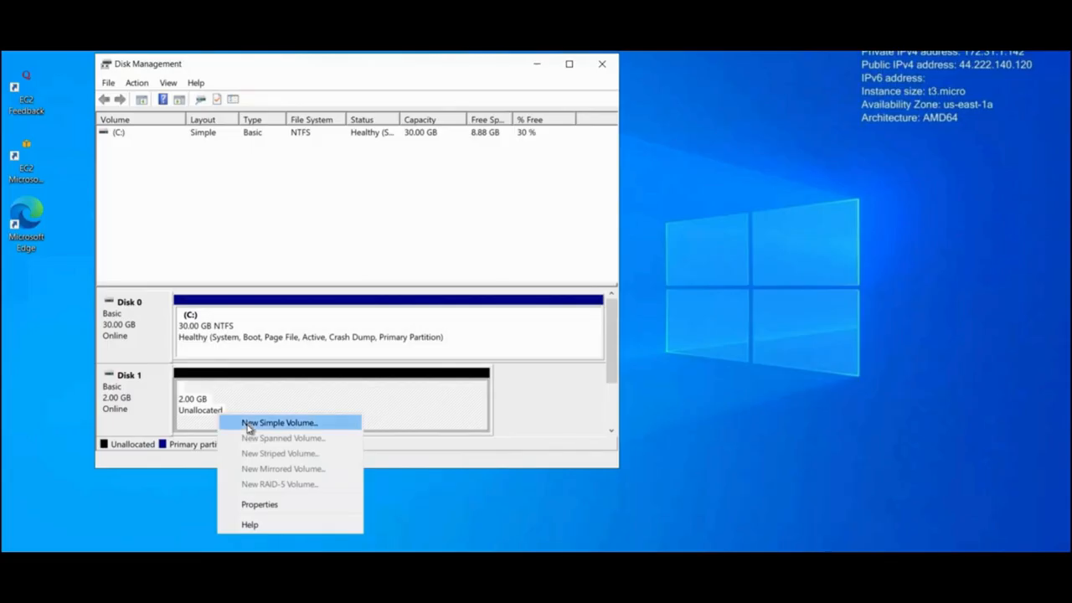
click(268, 423)
click(367, 382)
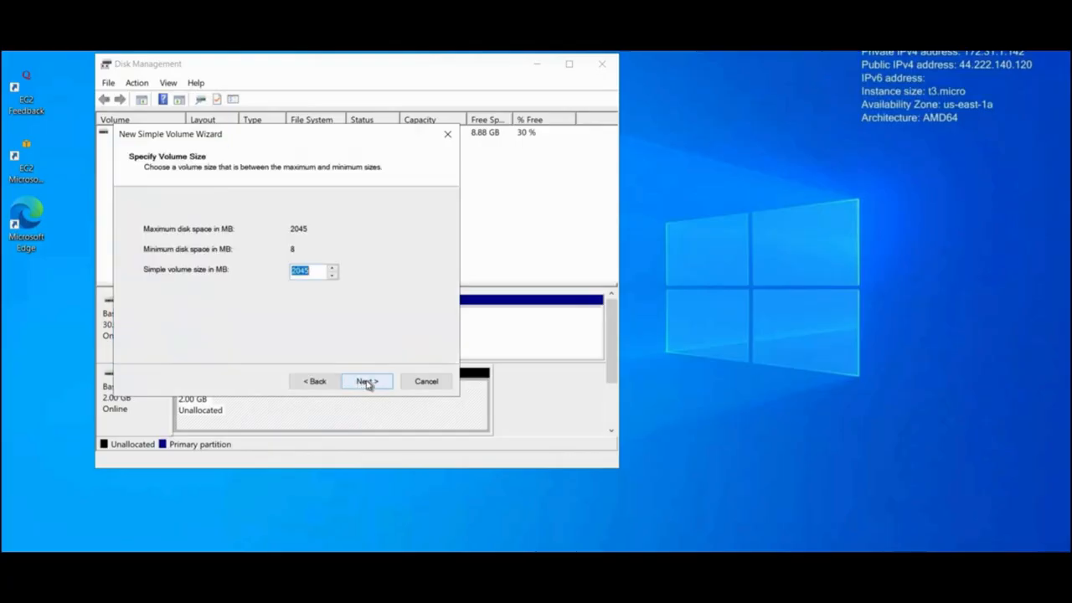
click(367, 382)
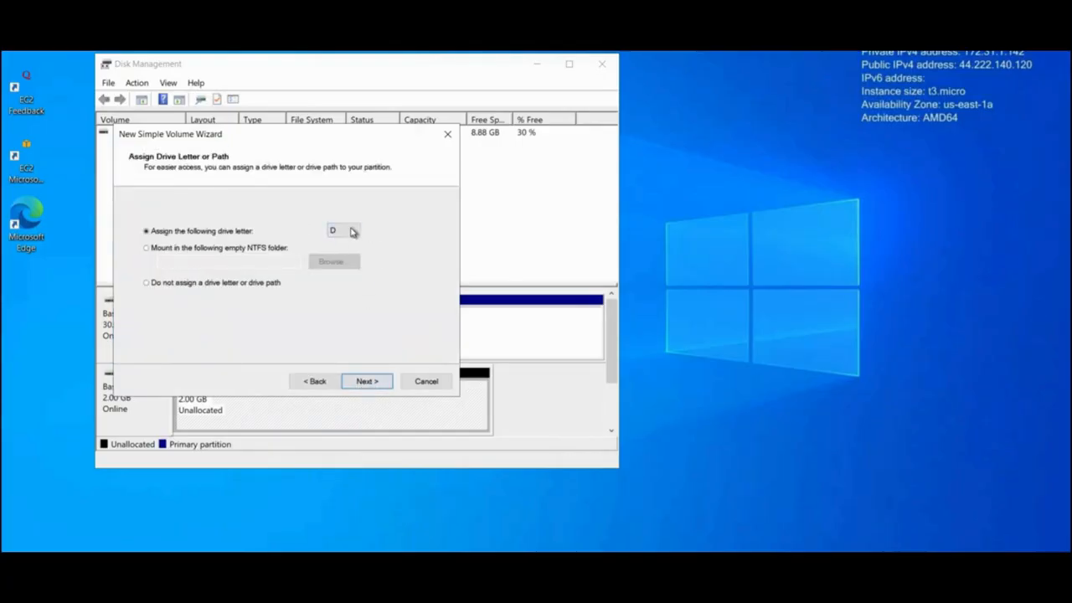
Step: Assign drive letter D to the new volume and quick-format it as NTFS with the label New Volume
click(351, 232)
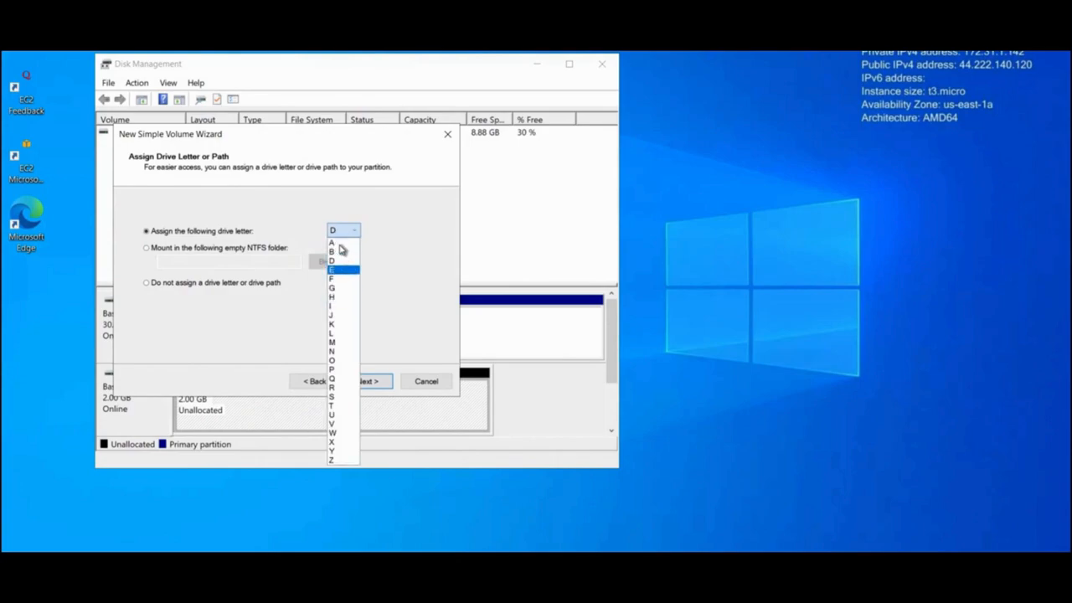
click(365, 350)
click(366, 382)
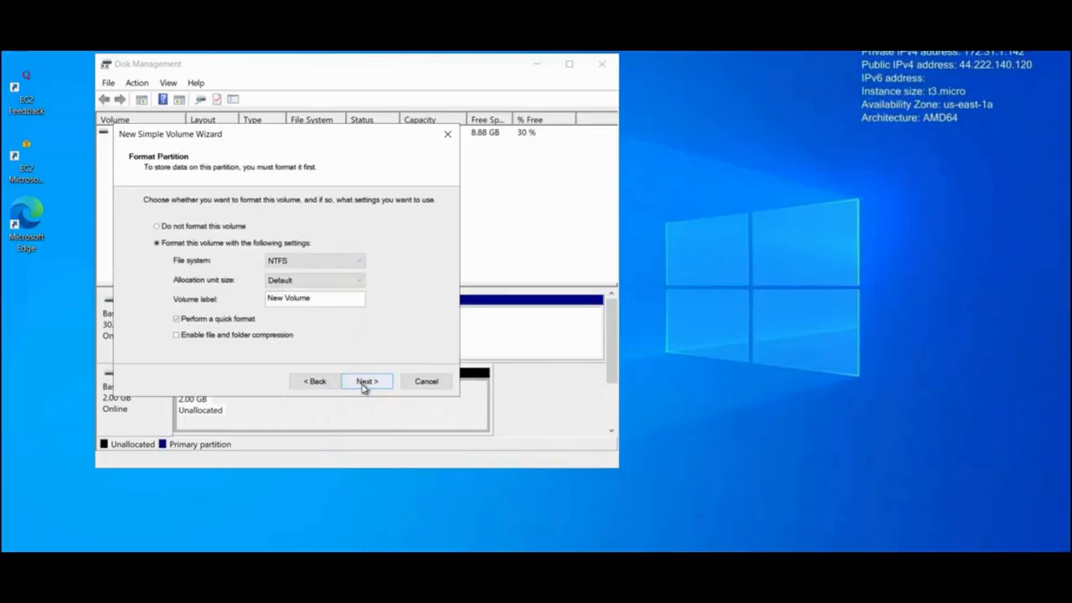
click(365, 384)
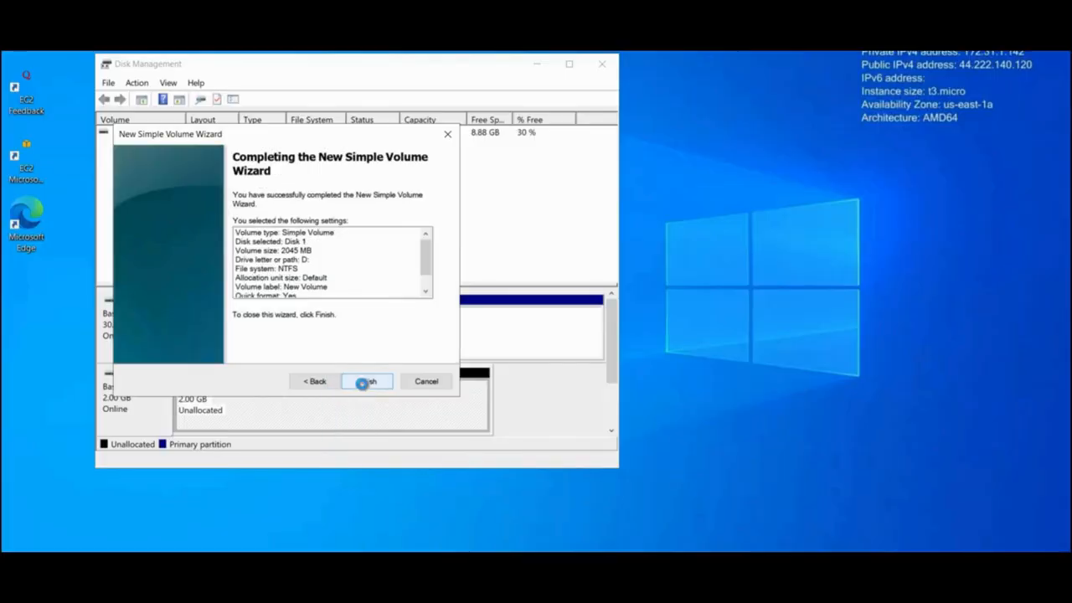
click(362, 383)
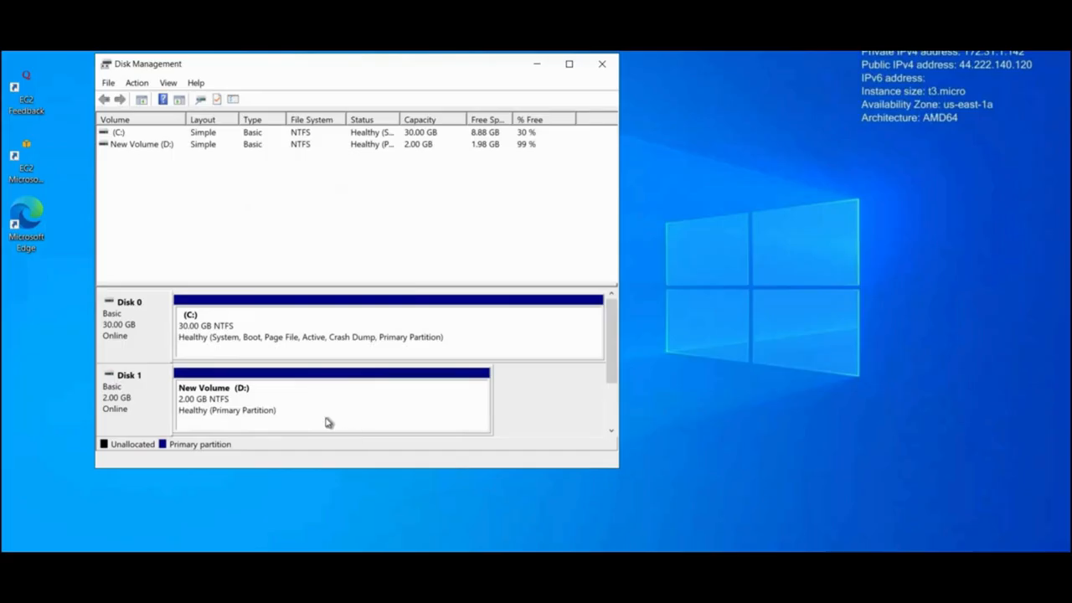
Step: Paste the copied Multi cloud image into New Volume (D:) using File Explorer
click(184, 394)
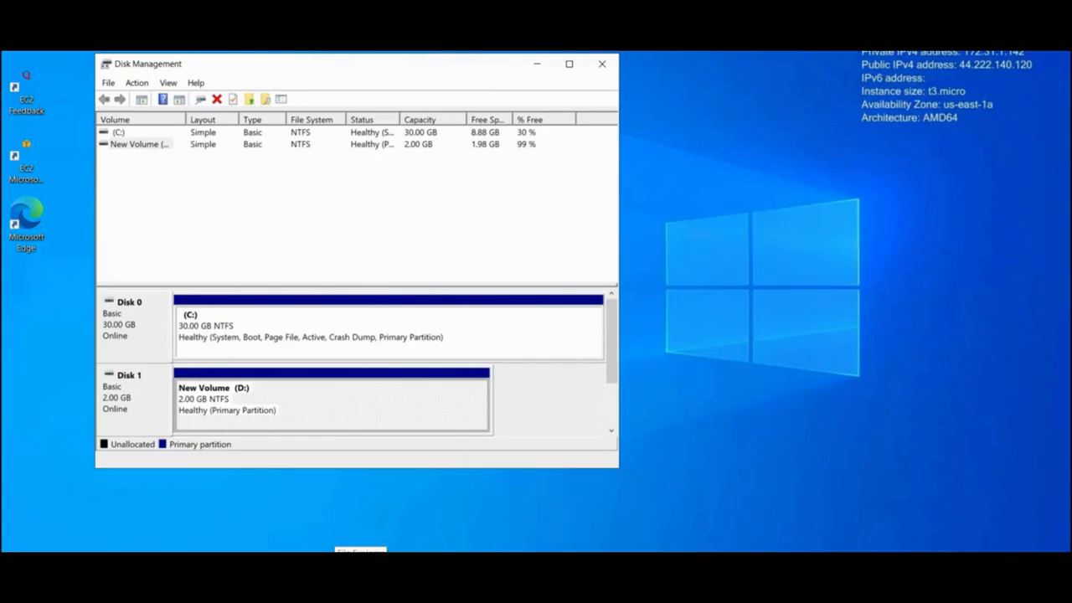
click(361, 552)
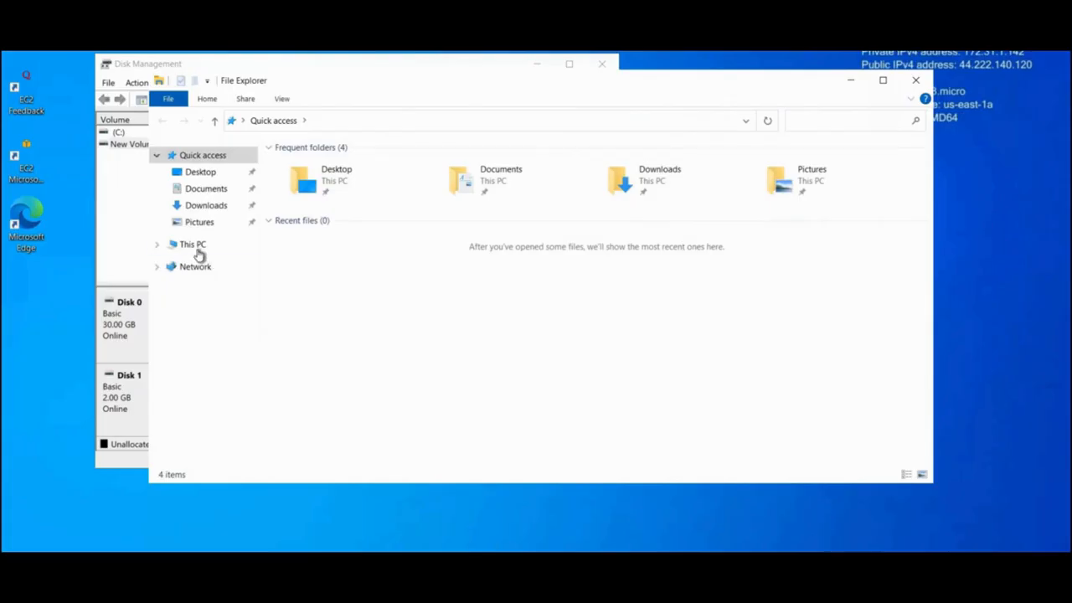
click(197, 250)
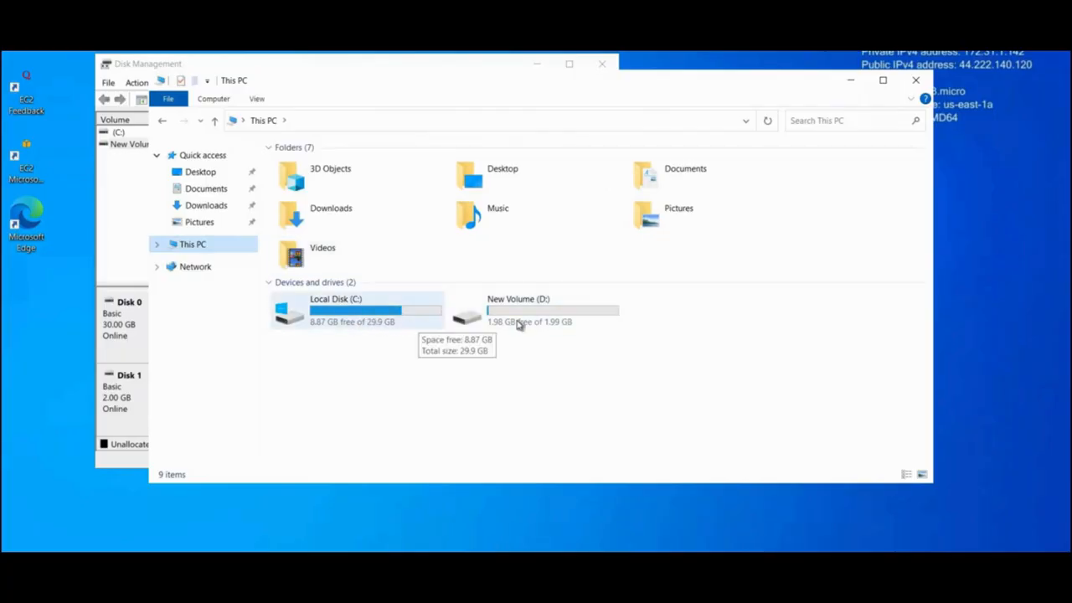
double_click(518, 324)
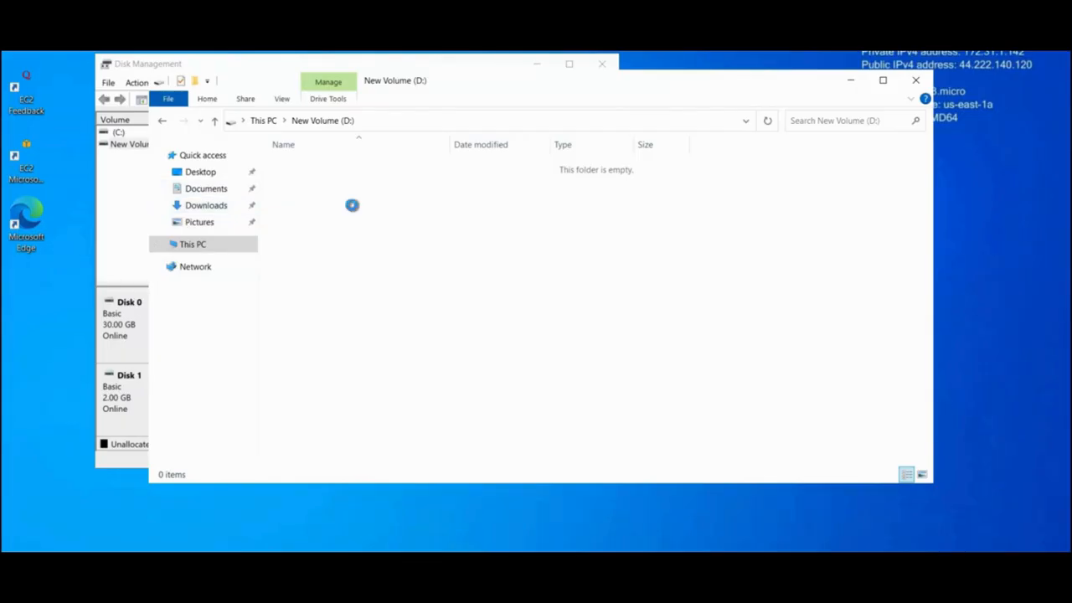
right_click(352, 206)
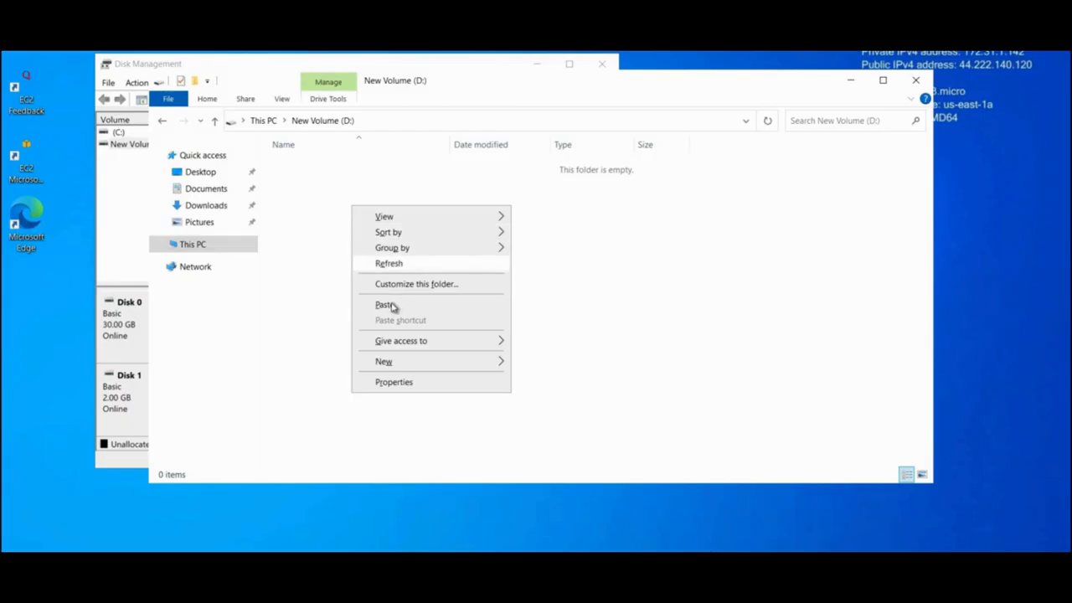
click(389, 304)
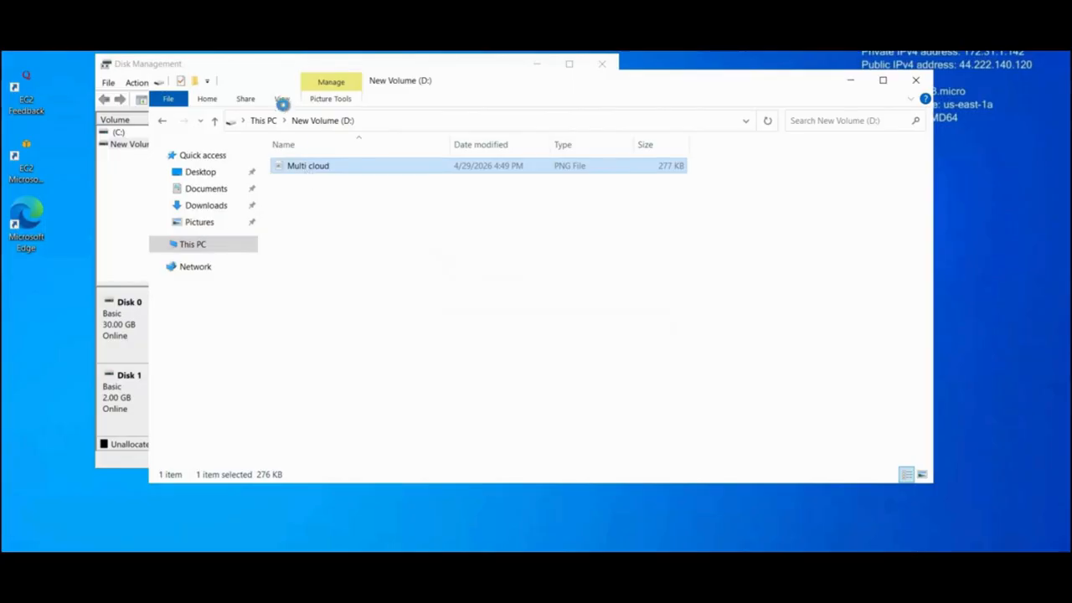
Step: Show the contents of New Volume (D:) as extra large icons to preview the Multi cloud image
key(F2)
key(Return)
click(334, 167)
click(283, 99)
click(295, 124)
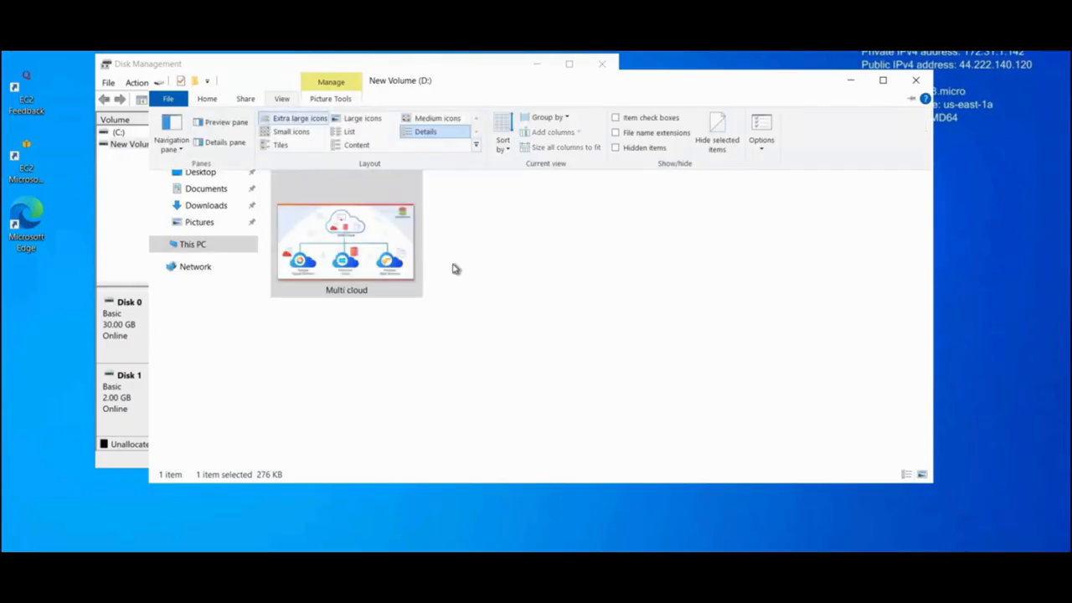
click(452, 263)
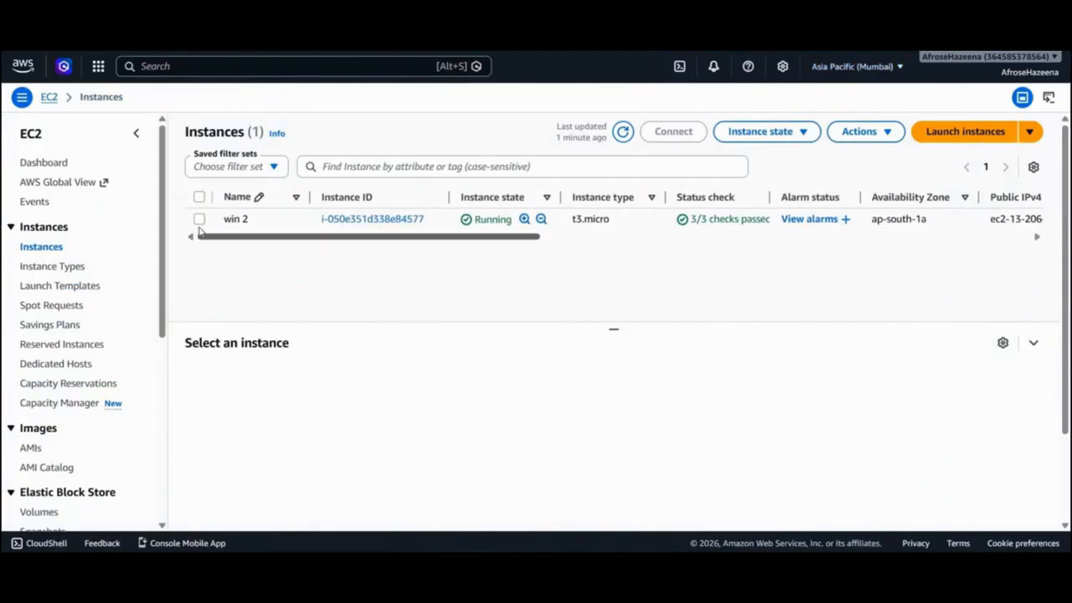
Step: Open the RDP client connection details for the win 2 instance in the Mumbai region of the AWS console
click(200, 220)
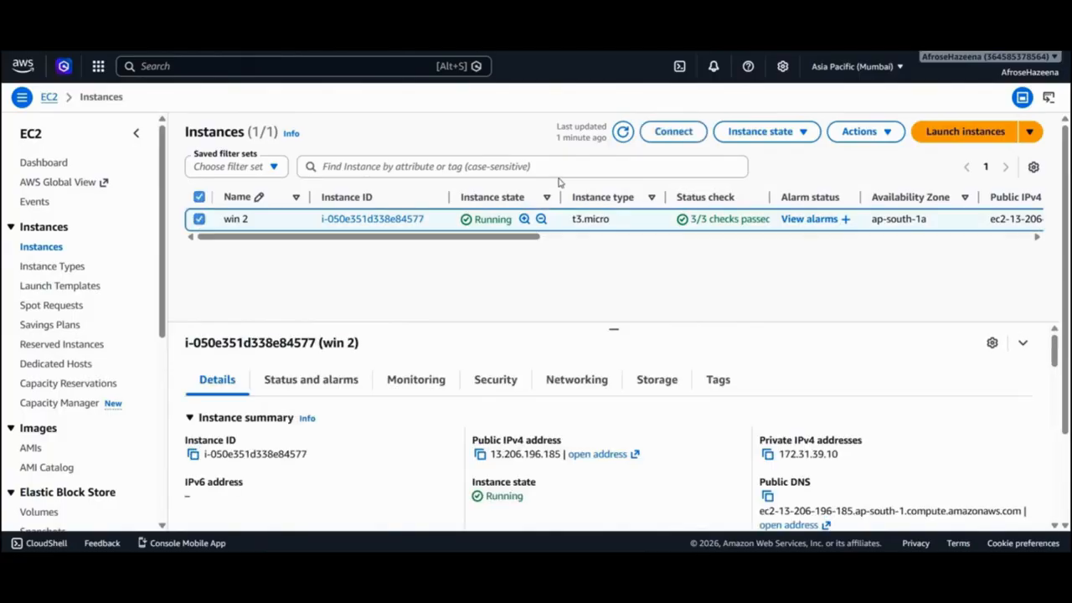
click(674, 134)
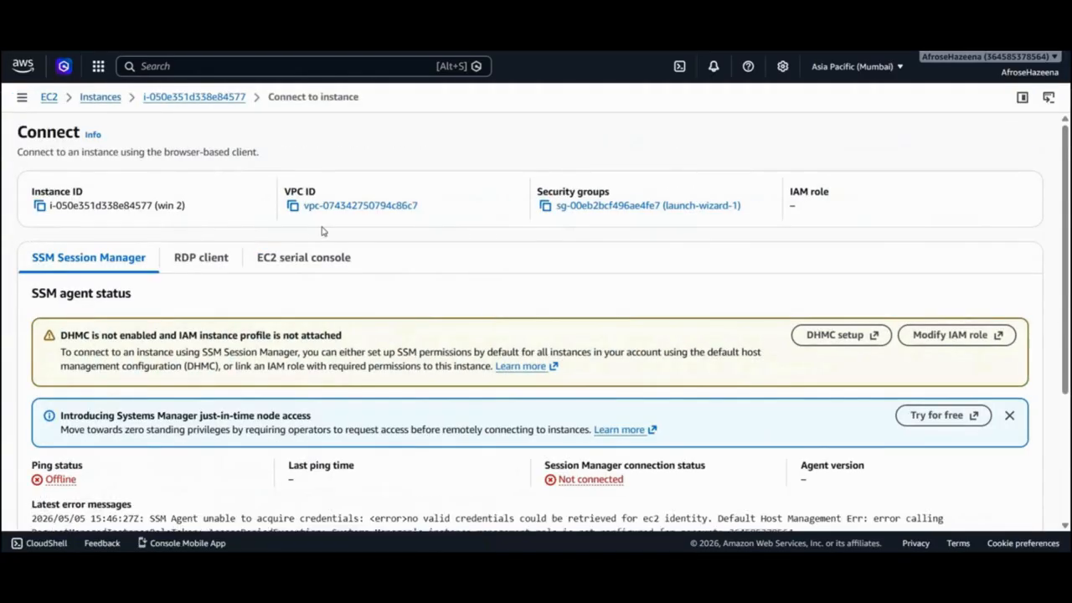
scroll(322, 230, down, 1)
click(211, 222)
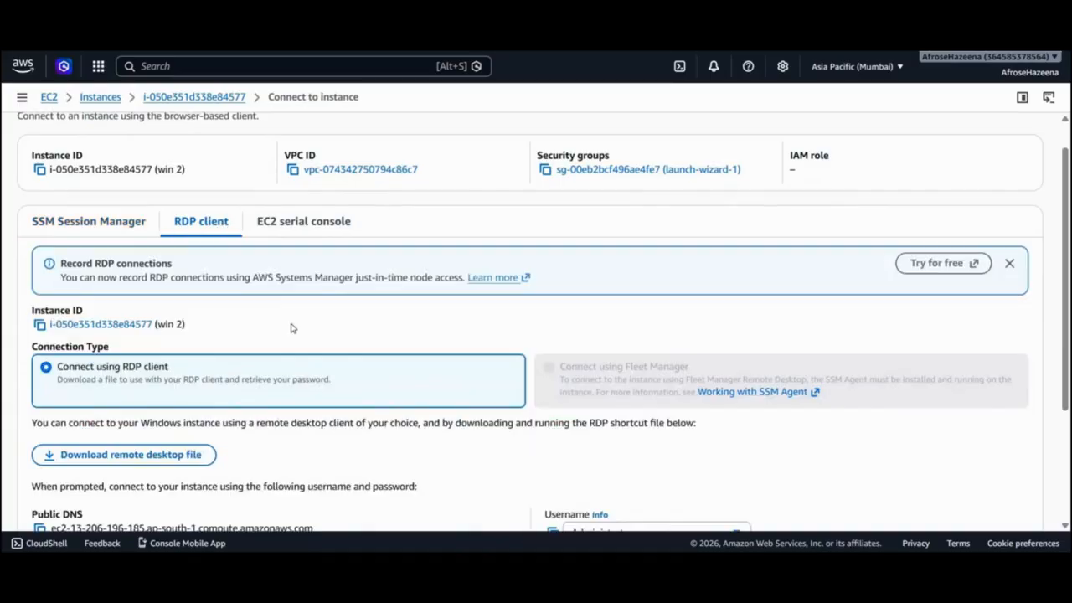
scroll(289, 332, down, 3)
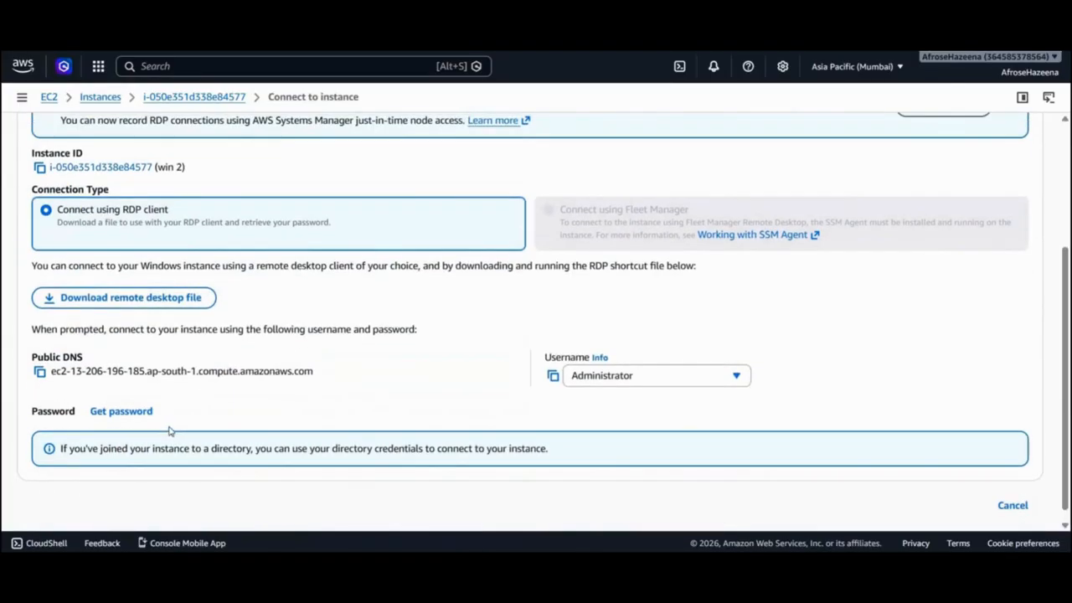
Step: Decrypt the win 2 Windows administrator password by uploading firstkey-mumbai.pem as the private key
click(147, 418)
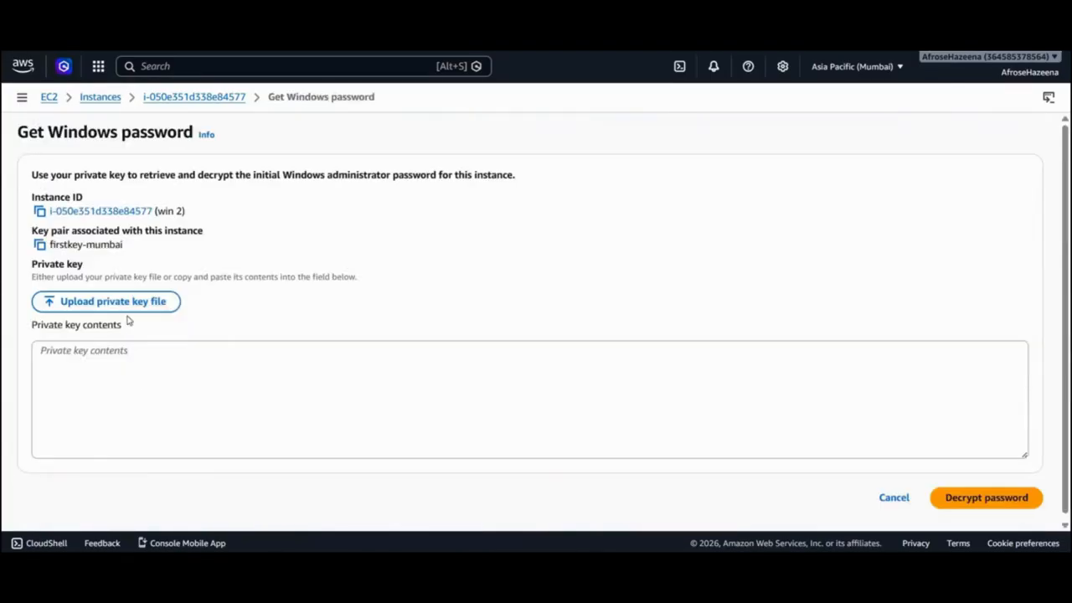
click(123, 308)
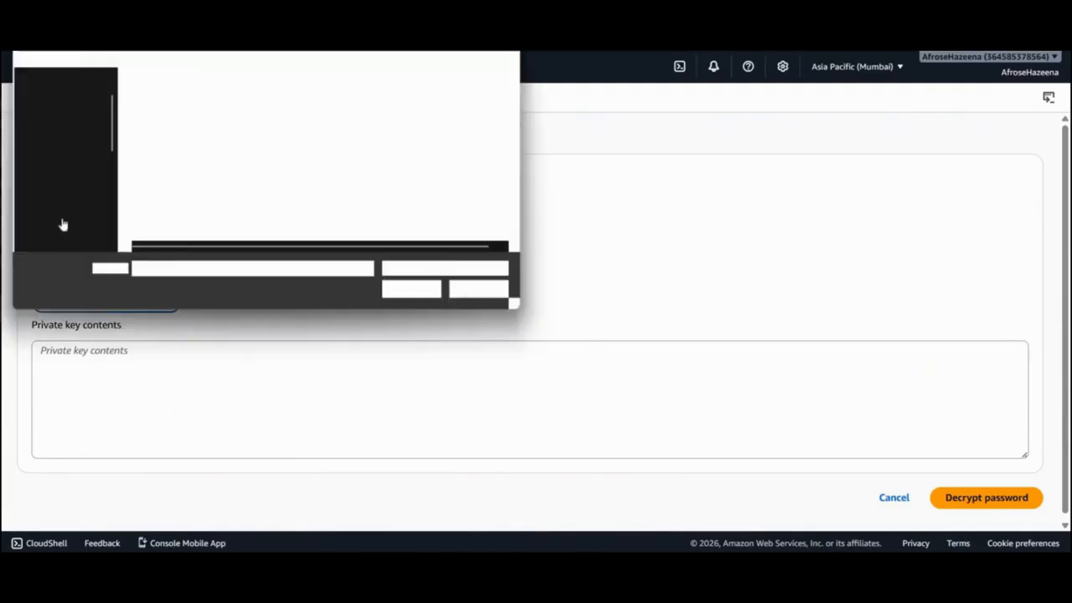
scroll(63, 220, down, 3)
click(151, 221)
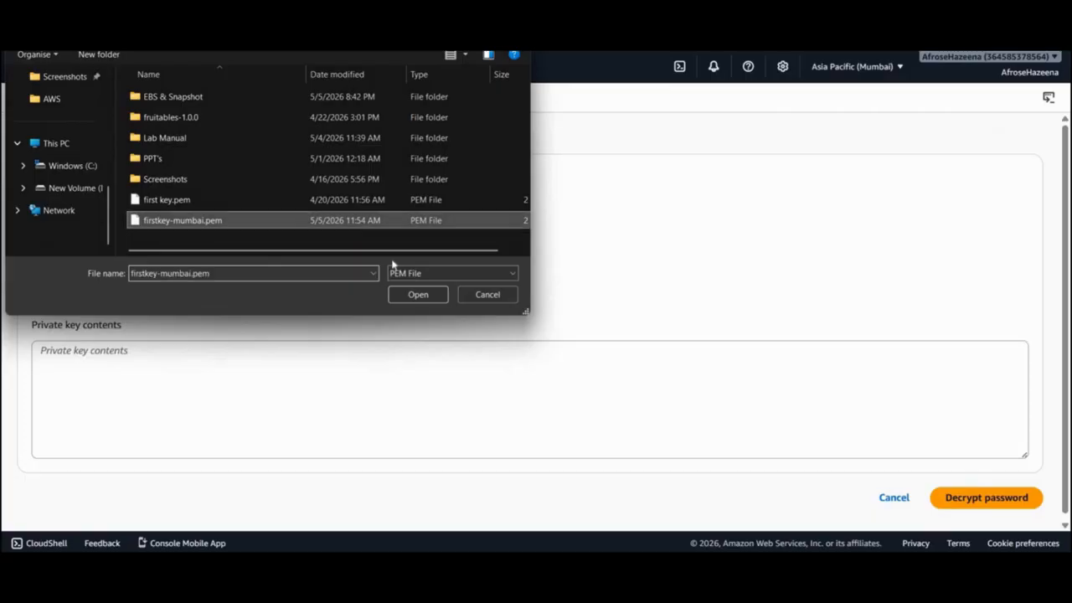
click(412, 296)
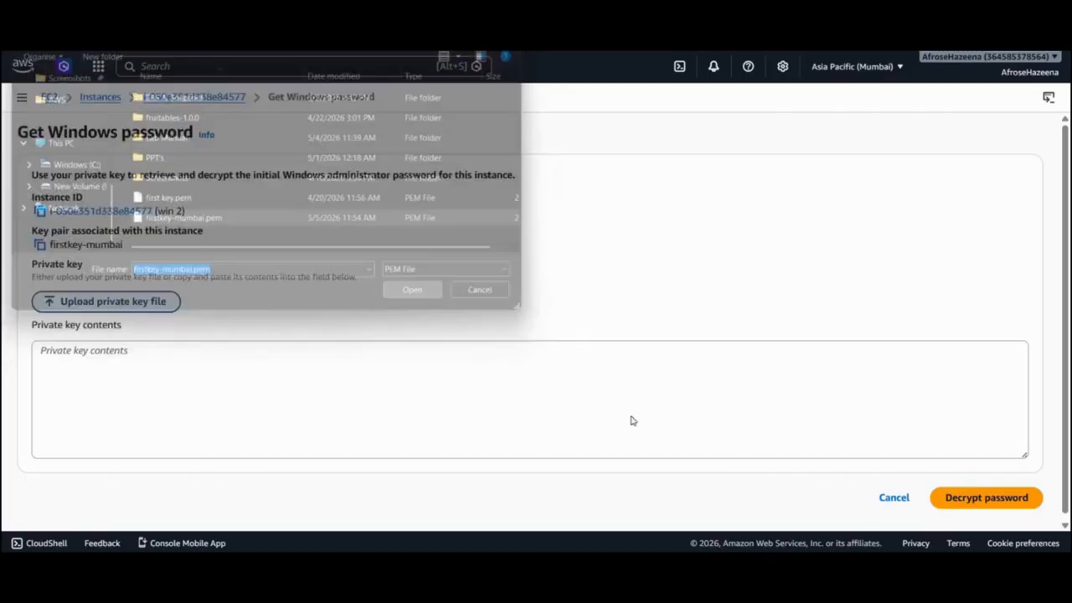
scroll(909, 474, down, 6)
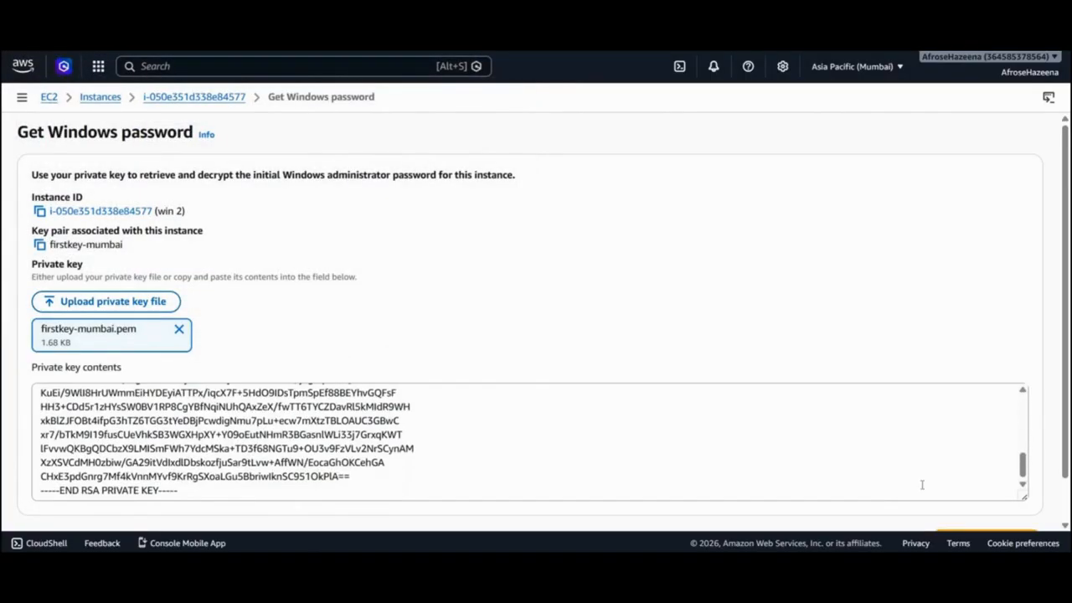
click(980, 492)
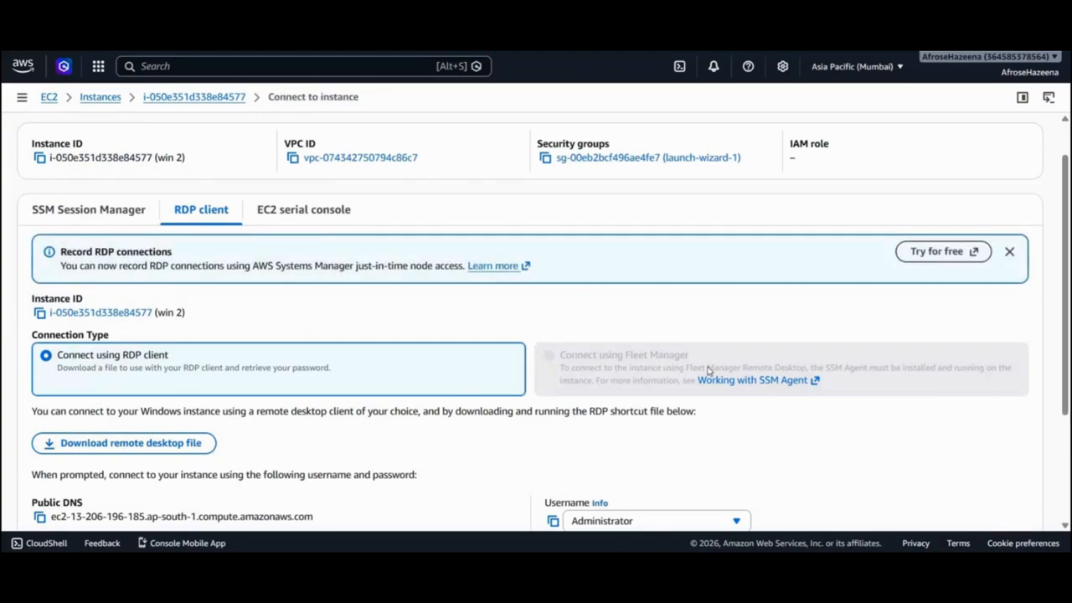
scroll(586, 309, down, 2)
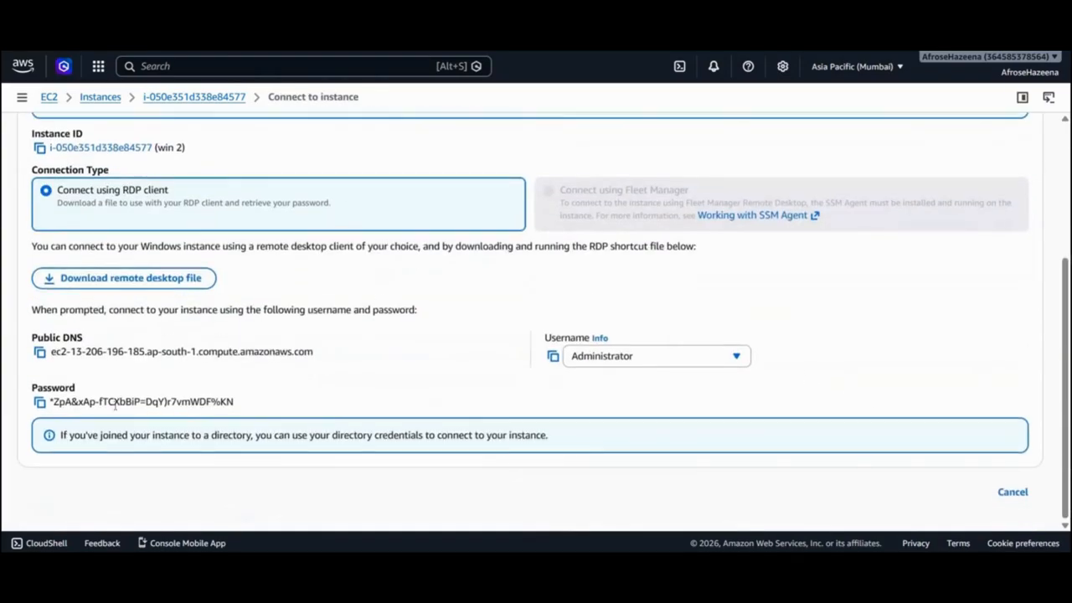
Step: Copy win 2's public DNS from the AWS console and start a Remote Desktop Connection to that address
click(41, 353)
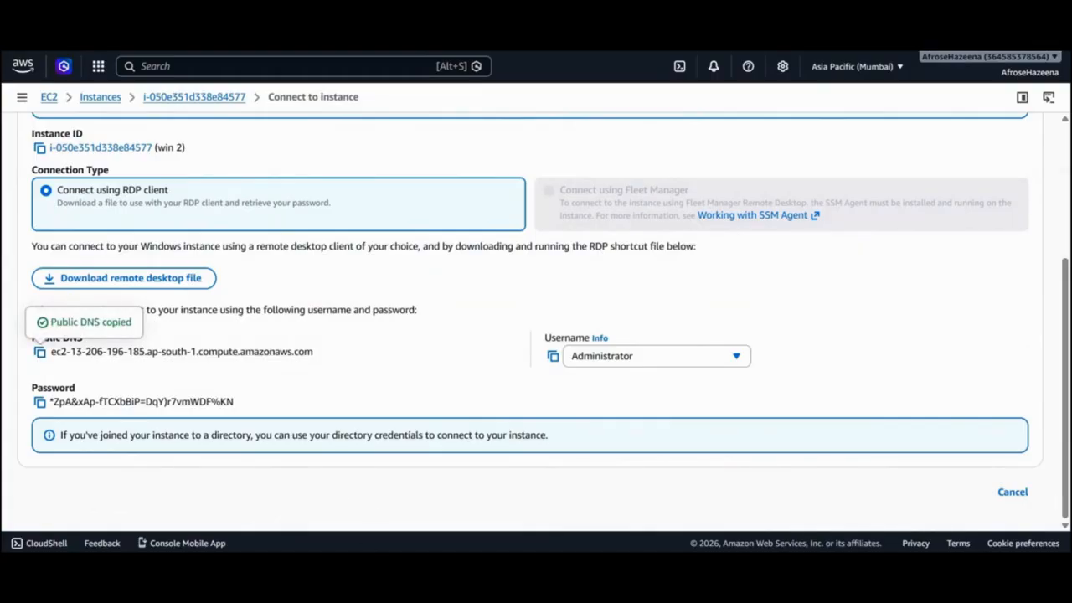
key(super)
text(rem)
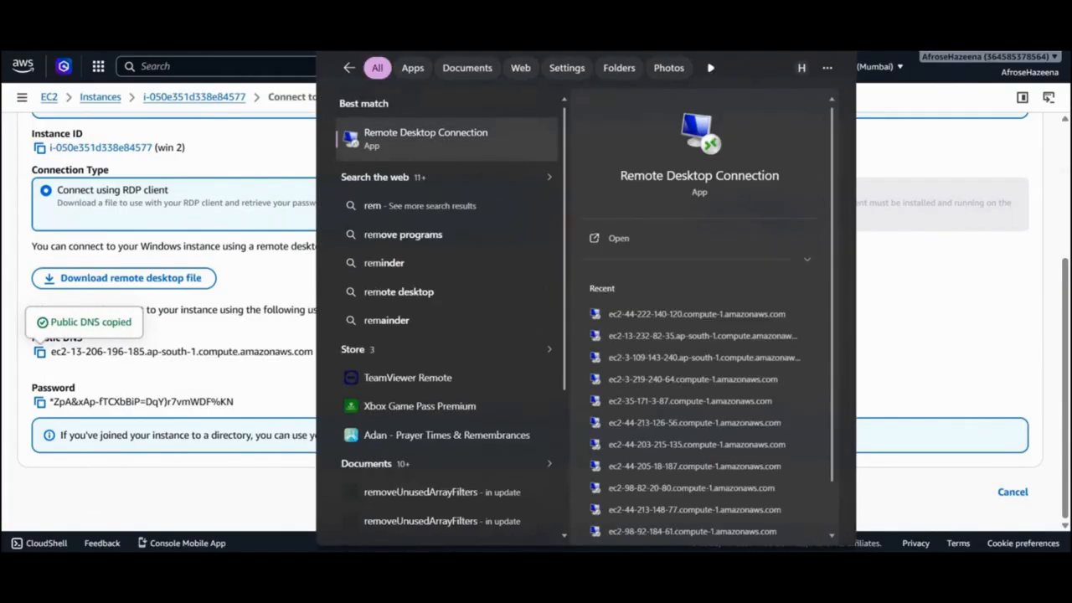
text(ote desktop)
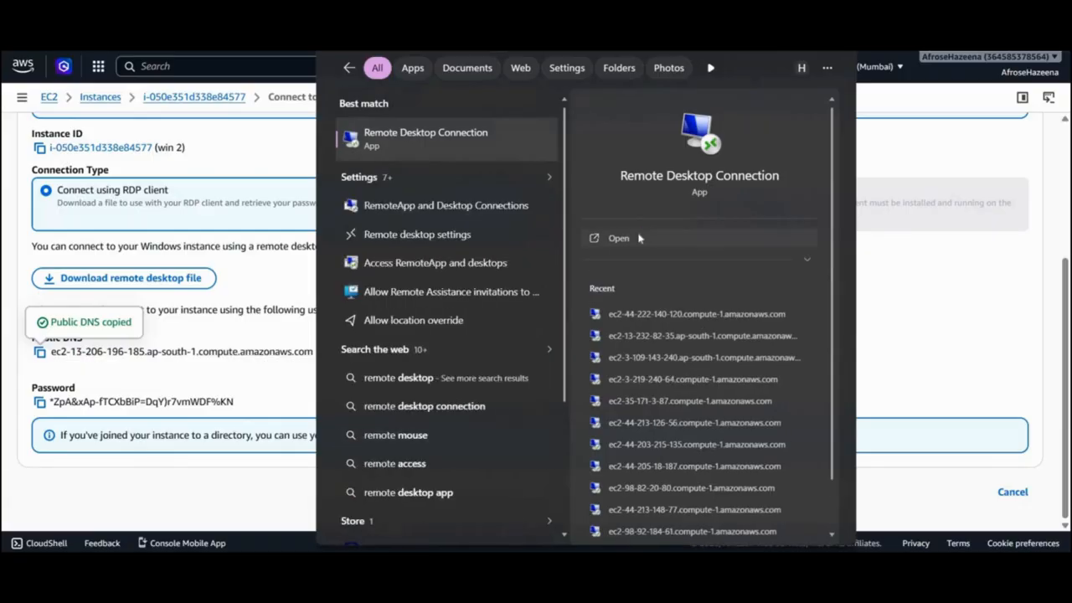
click(639, 239)
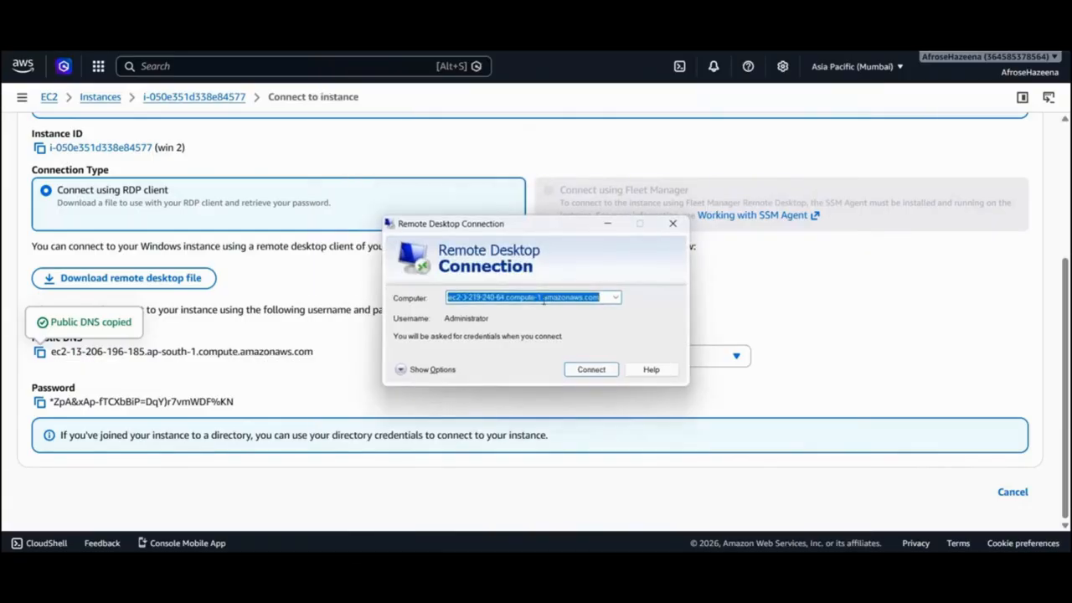
key(ctrl+v)
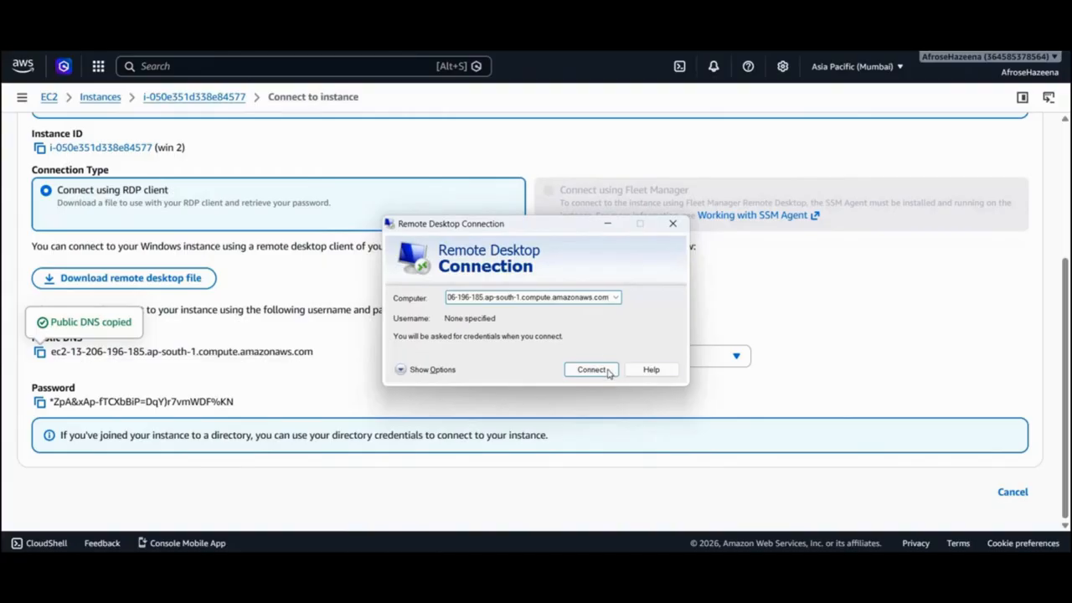
click(609, 372)
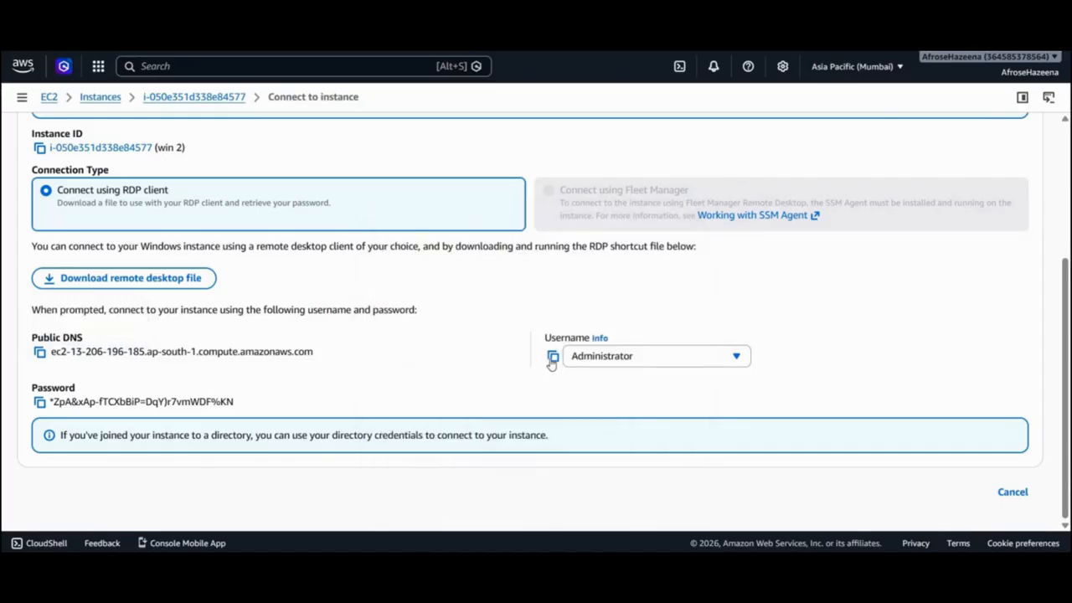
Step: Copy the win 2 username from the AWS console and enter Administrator as the username in the Remote Desktop credentials prompt
click(553, 356)
mouse_move(762, 546)
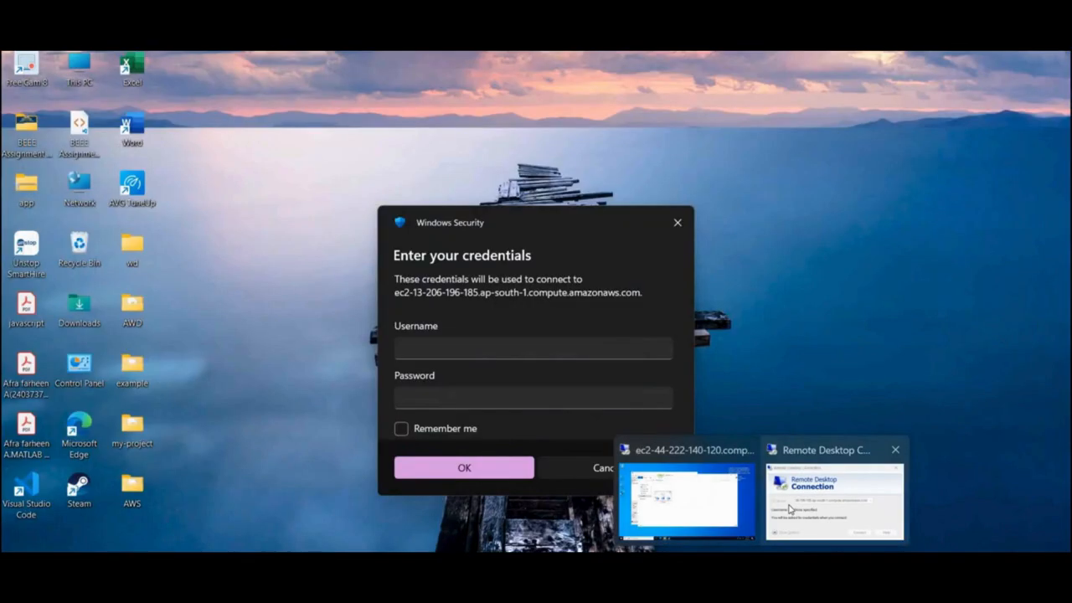
click(790, 509)
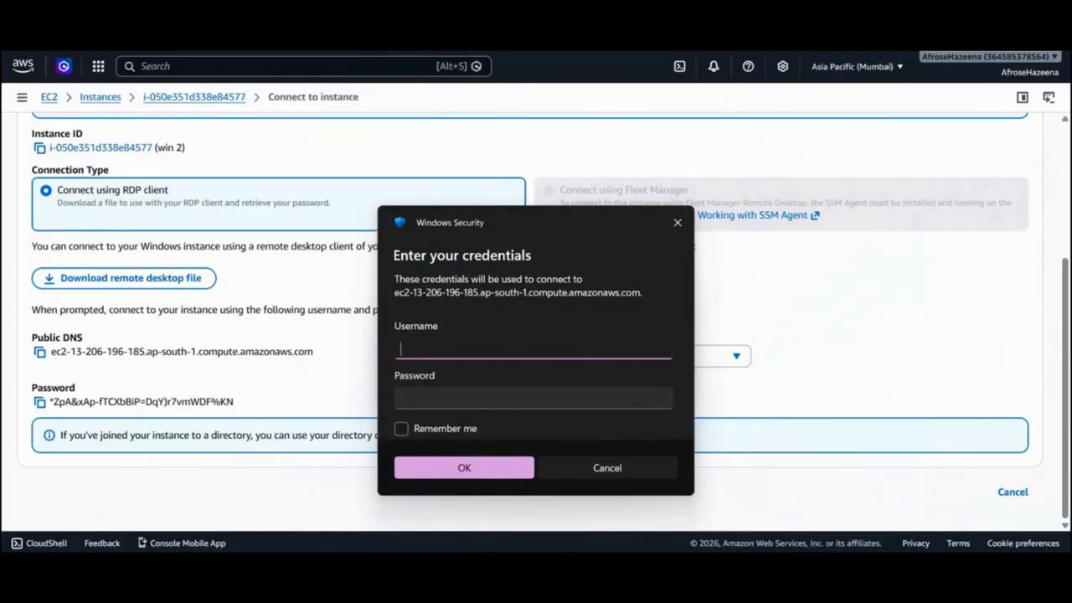
text(Administrator)
Step: Copy win 2's administrator password from the AWS console, paste it into the credentials prompt, and connect despite the certificate errors
click(33, 411)
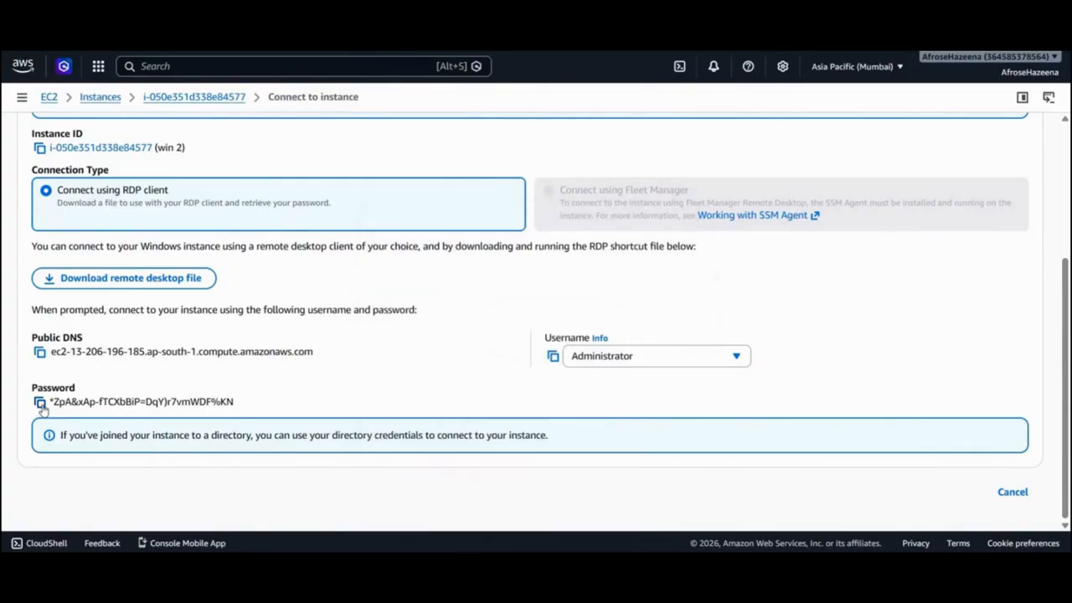
click(39, 402)
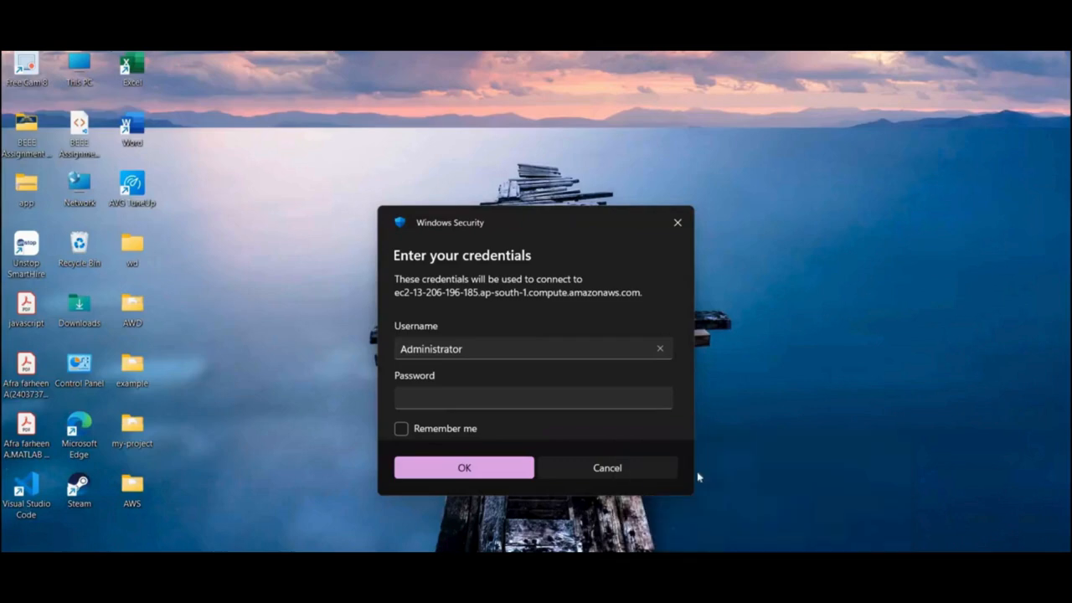
click(838, 485)
key(Tab)
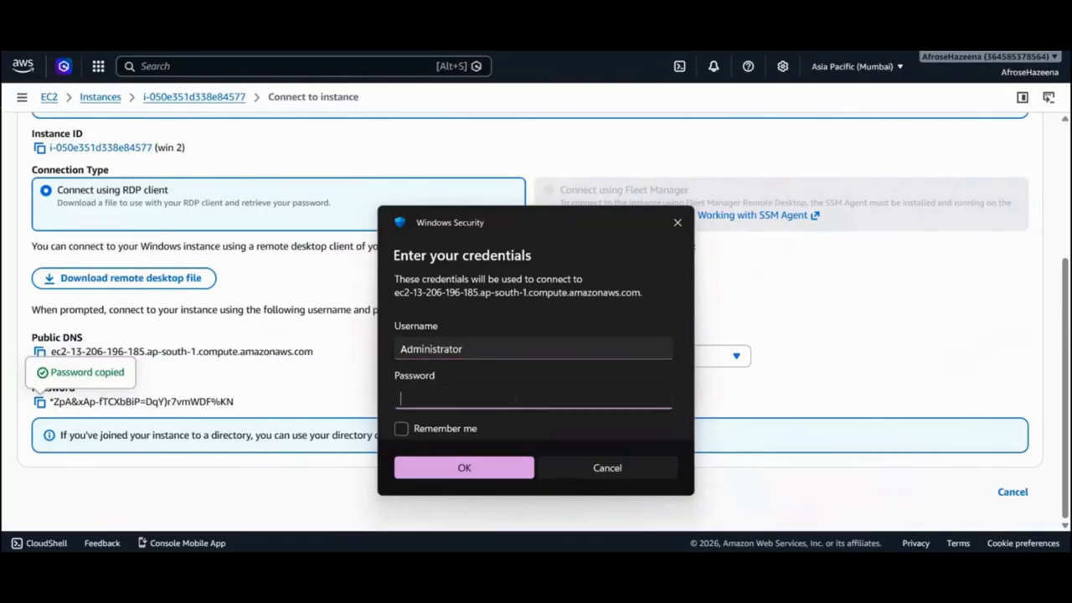
key(ctrl+v)
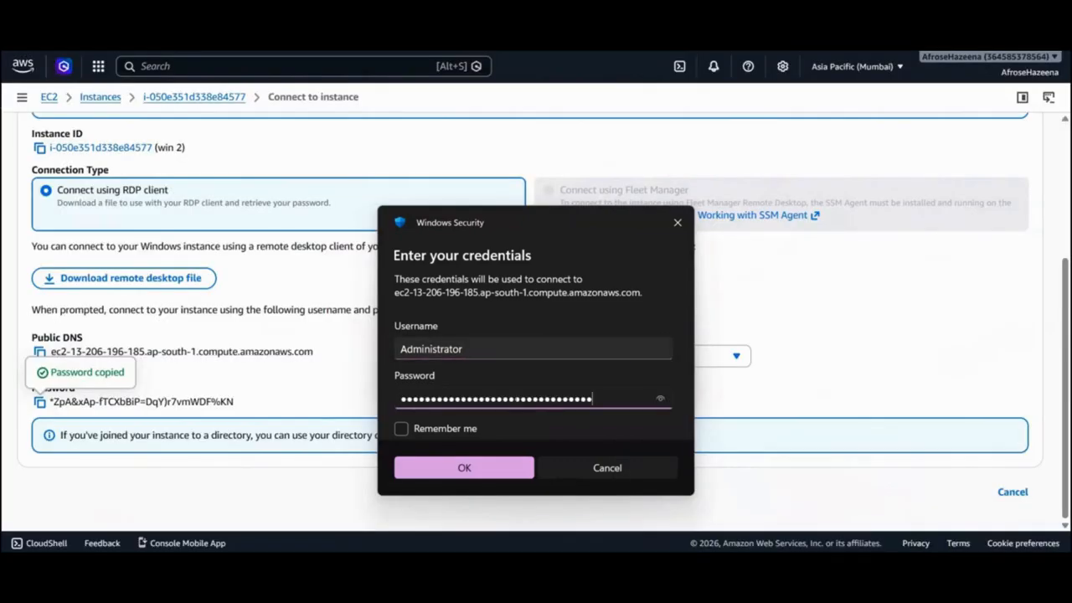
click(482, 470)
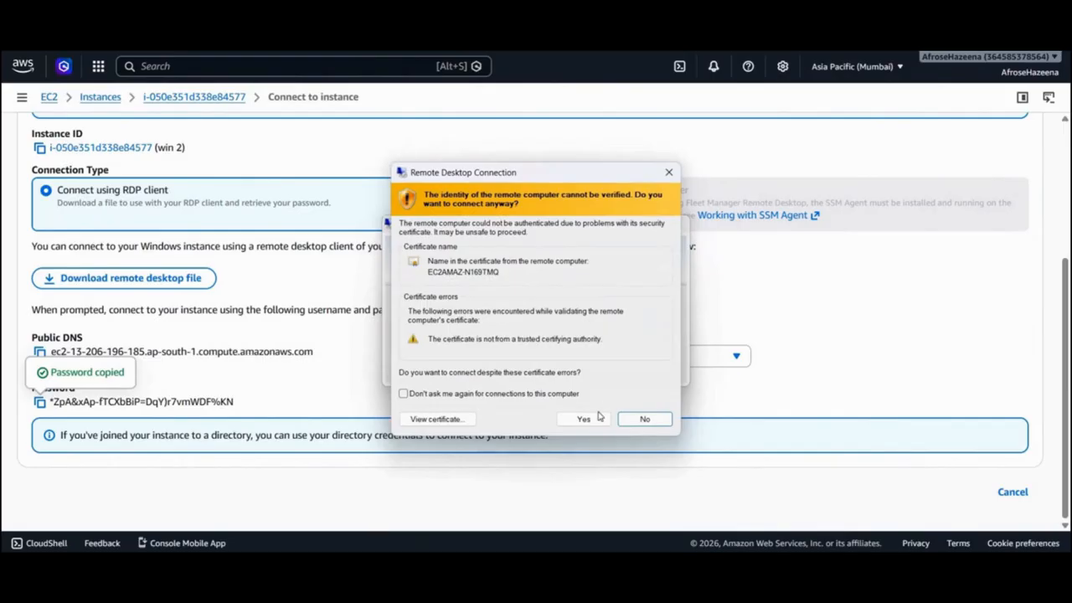
click(596, 417)
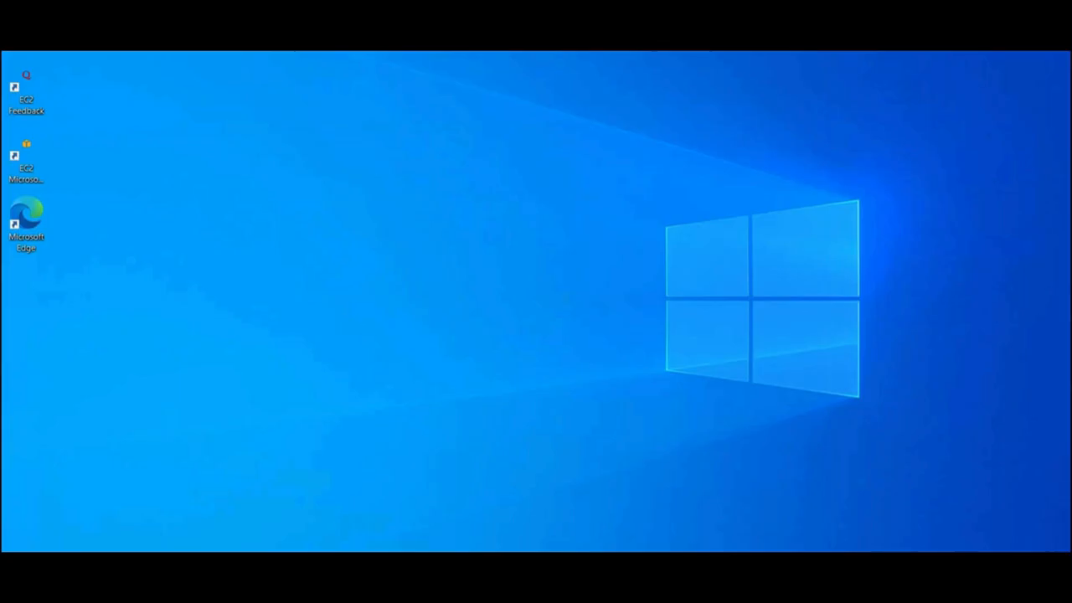
Step: Search Windows on win 2 for the tool that creates and formats hard disk partitions
key(super+s)
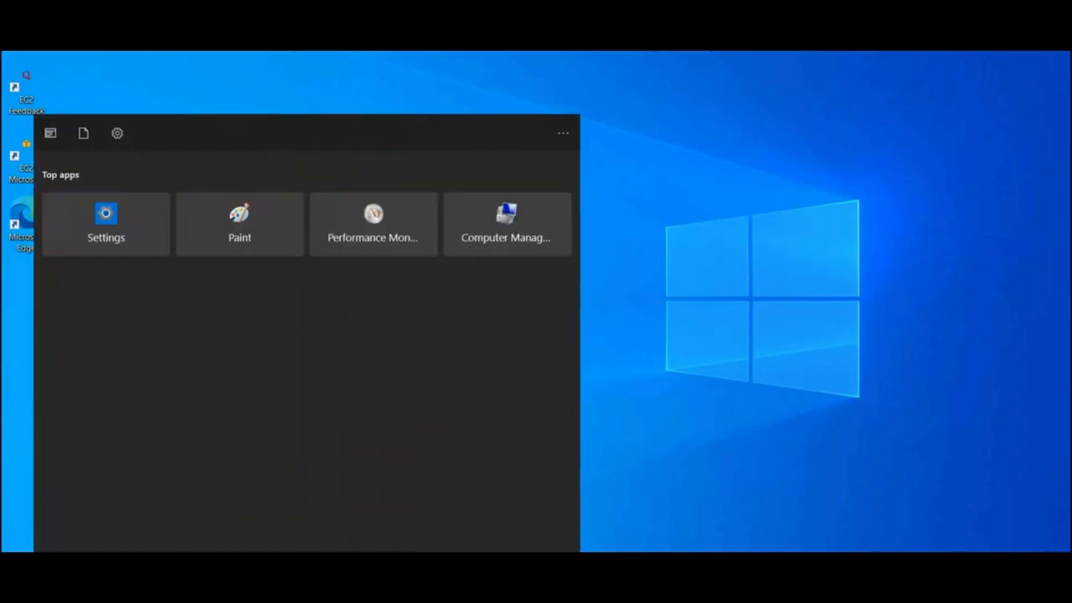
text(disk part)
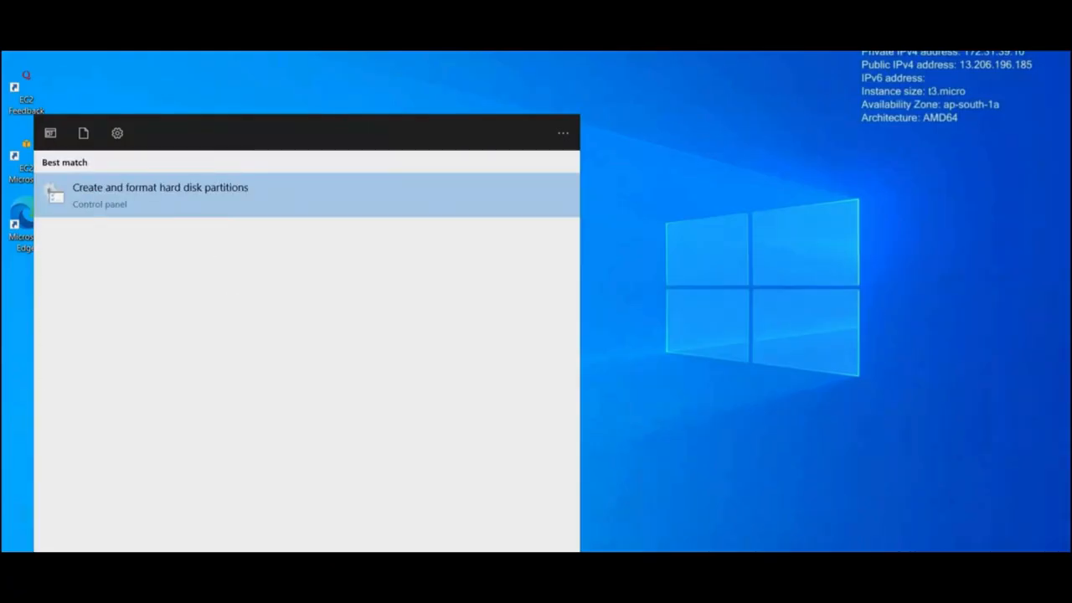
text(.msc)
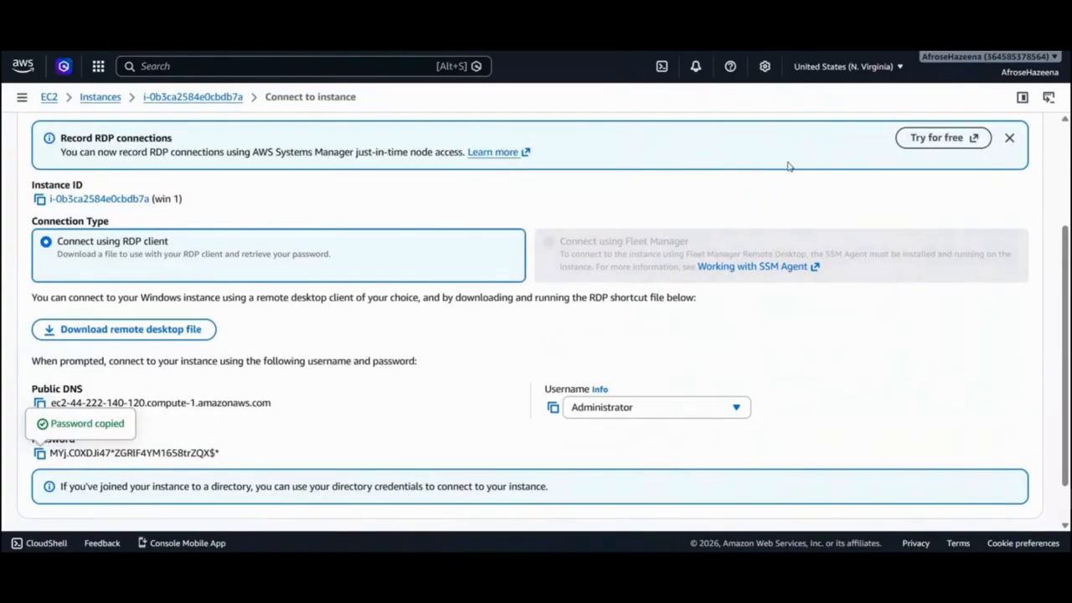
Step: Open the 2 GiB xvdb volume from win 1's storage details in the N. Virginia region of the AWS console
scroll(572, 266, up, 3)
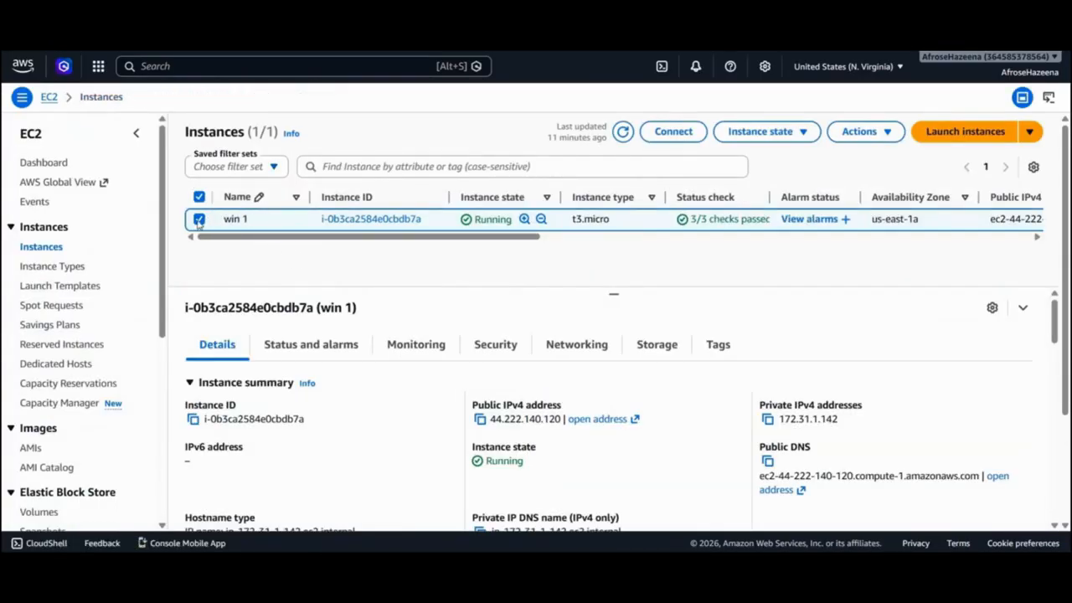
click(641, 347)
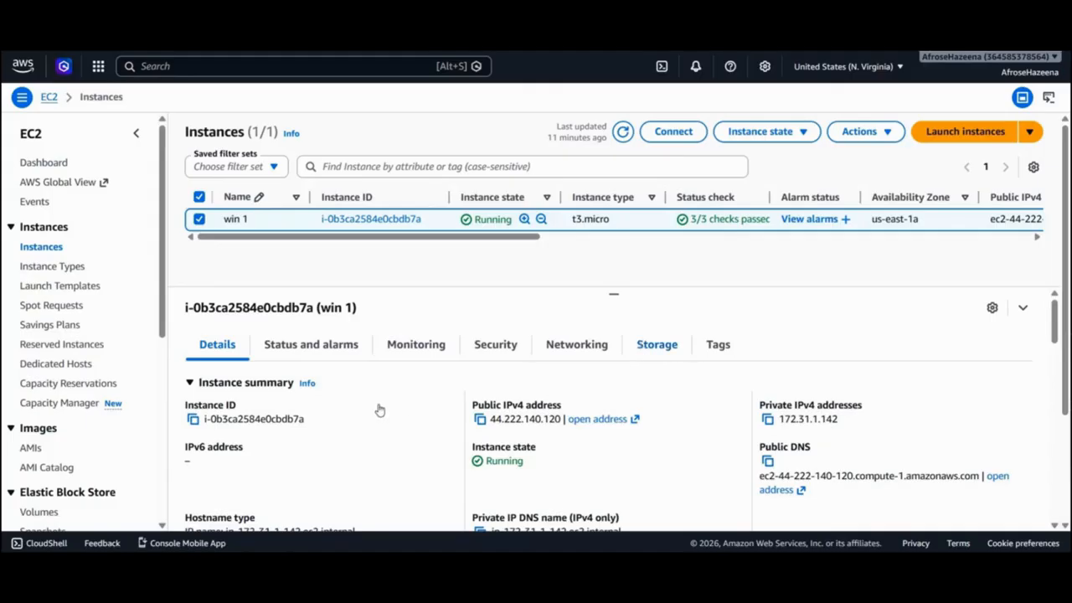
scroll(379, 409, down, 2)
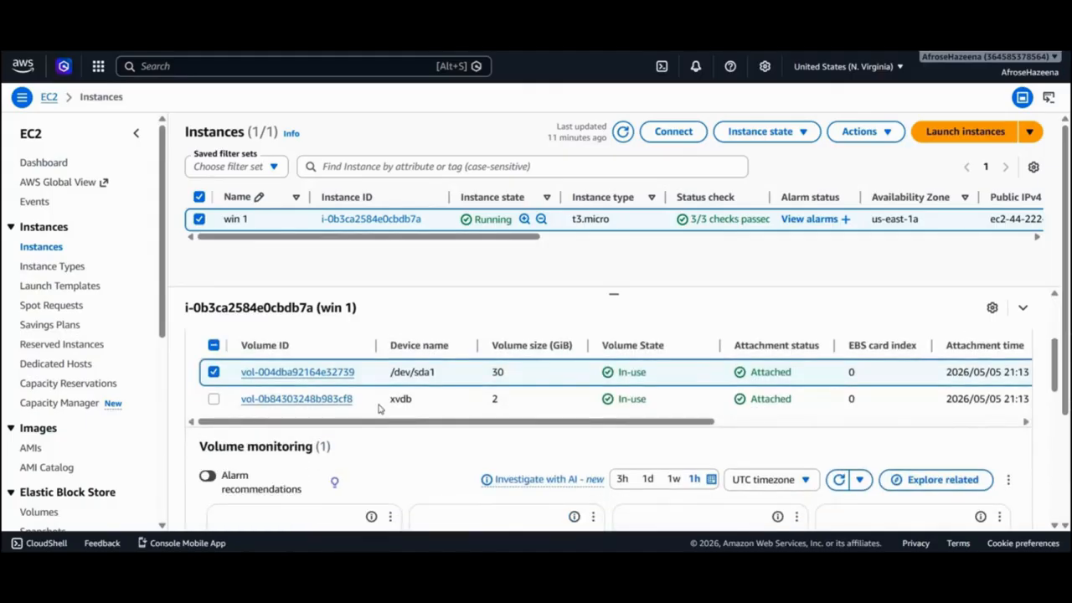
click(214, 383)
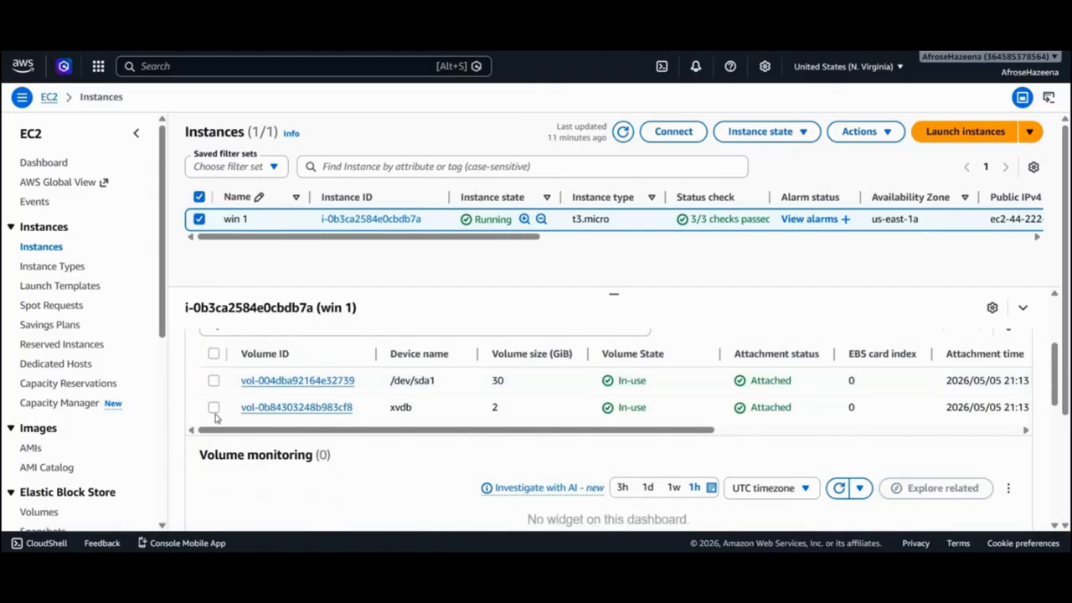
click(214, 409)
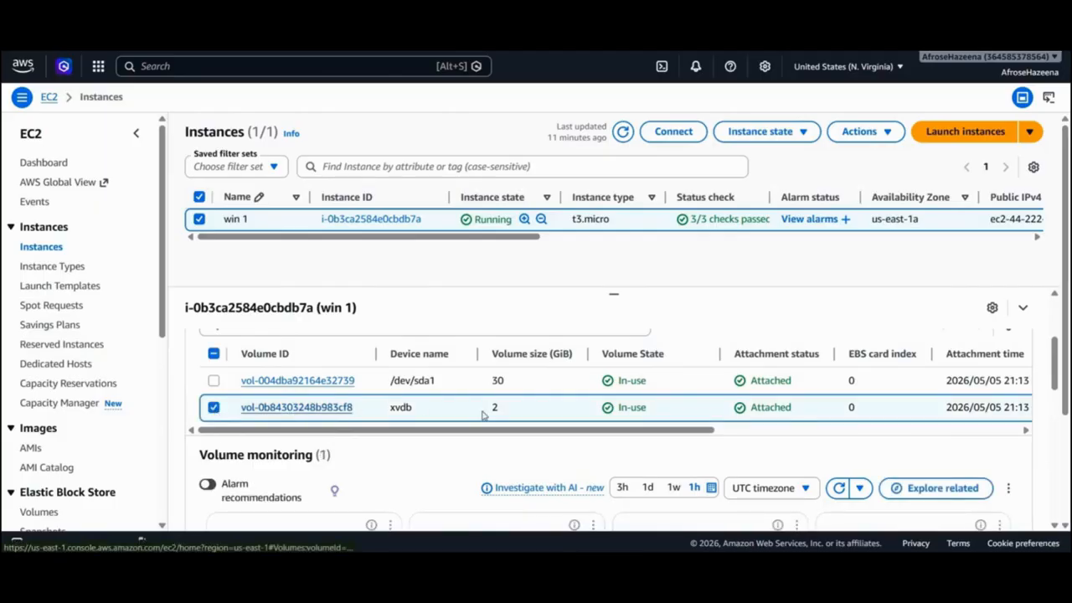
click(297, 408)
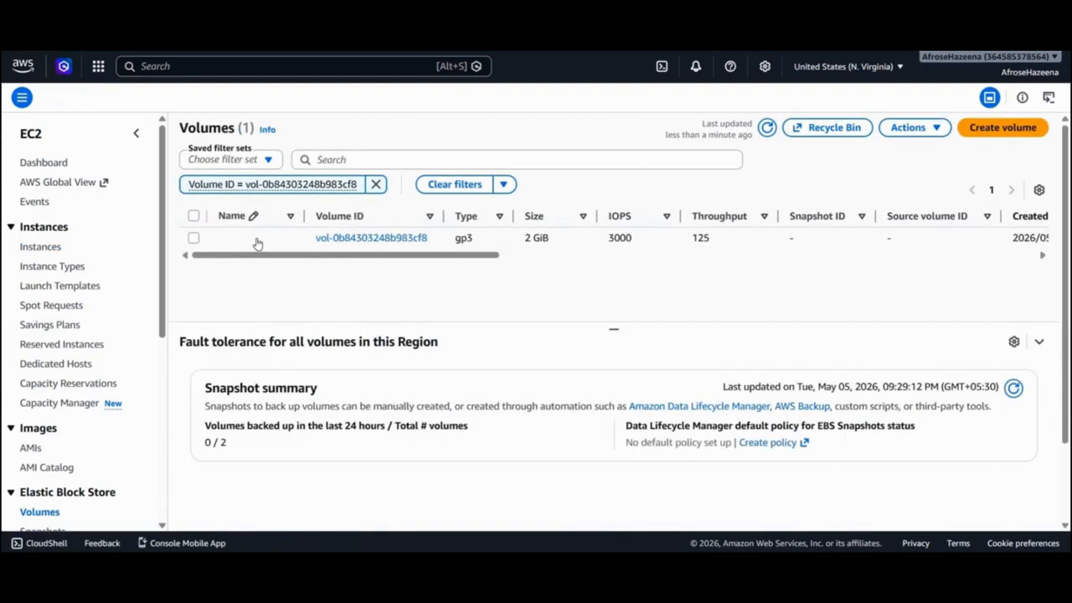
Step: Create a snapshot of the 2 GiB volume with the description snap1
click(194, 239)
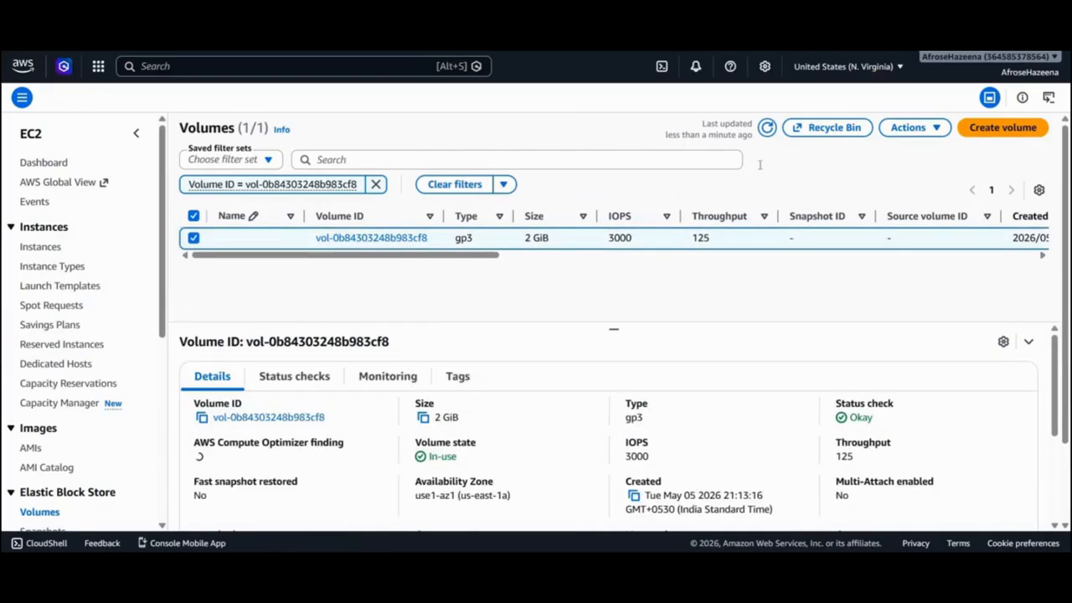
click(911, 133)
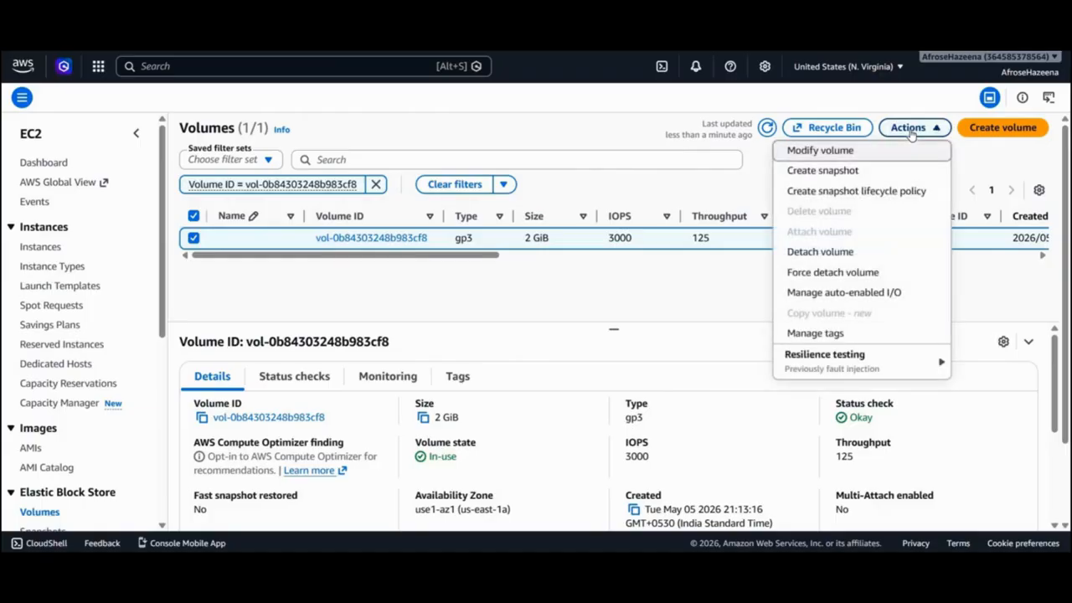
click(845, 171)
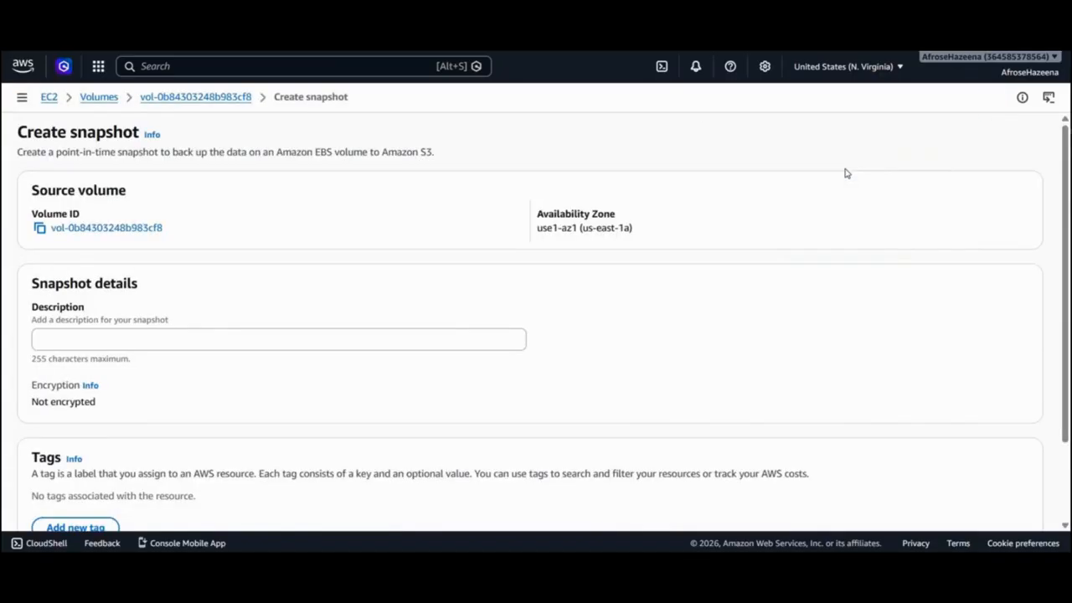
click(386, 342)
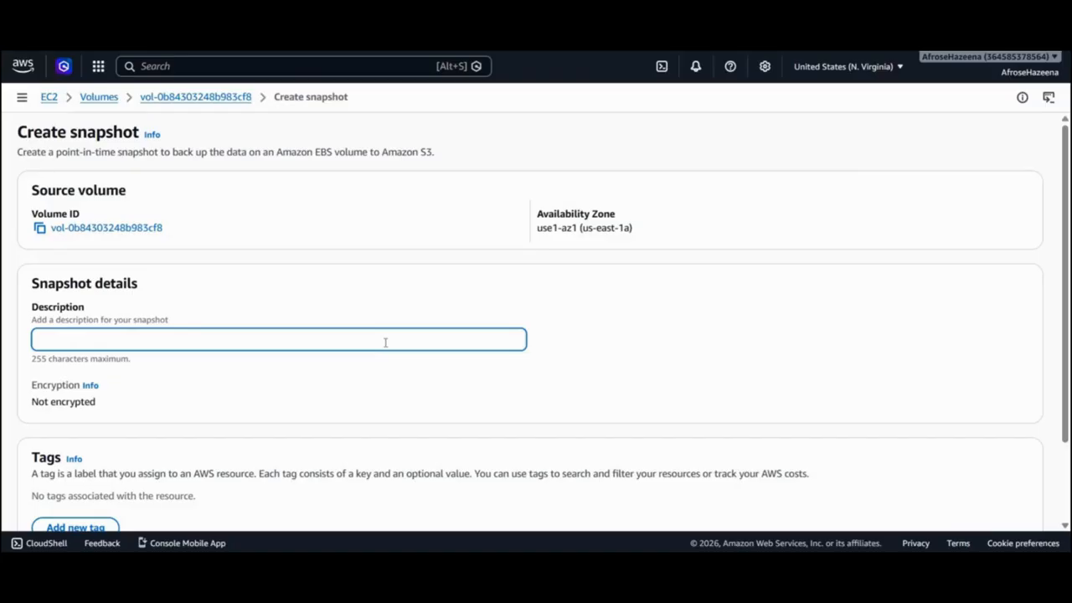
text(snap1)
scroll(385, 342, down, 1)
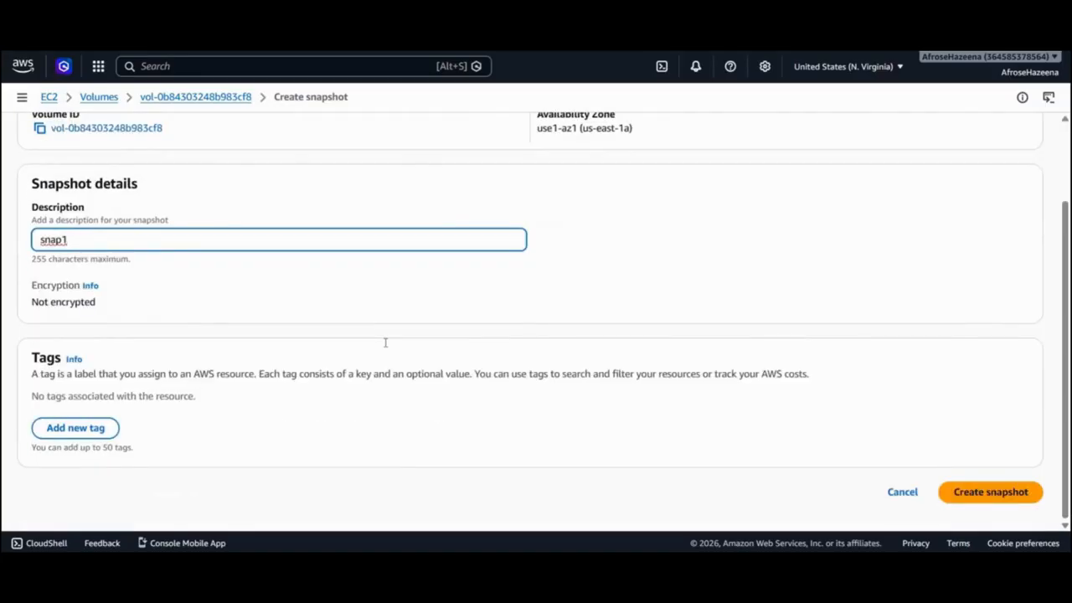
click(990, 495)
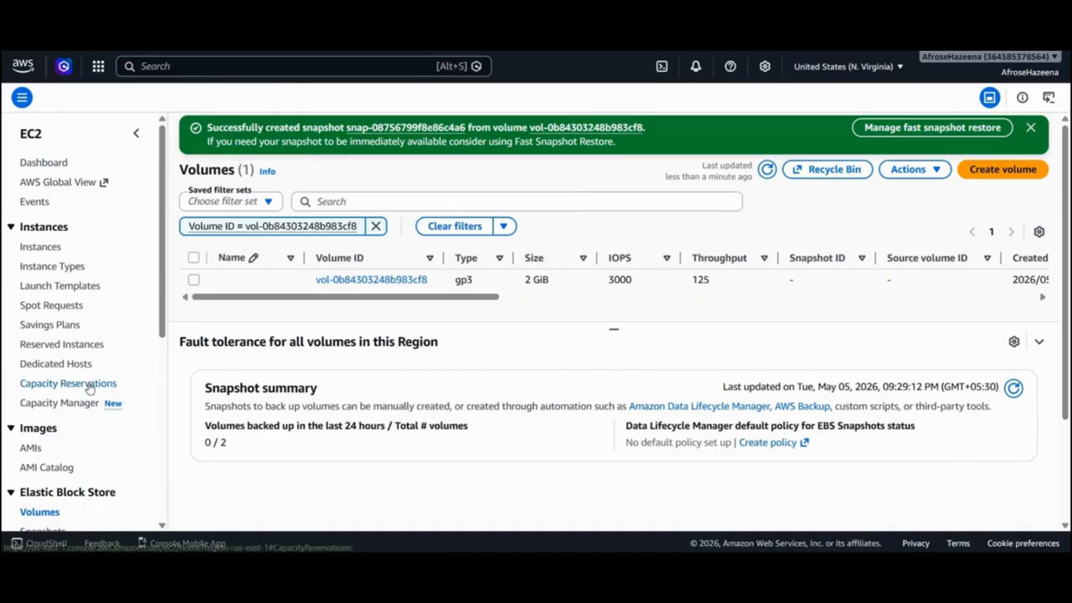
Step: Open the EBS snapshots list and refresh it to check the status and progress of snap1
scroll(74, 438, down, 1)
click(57, 457)
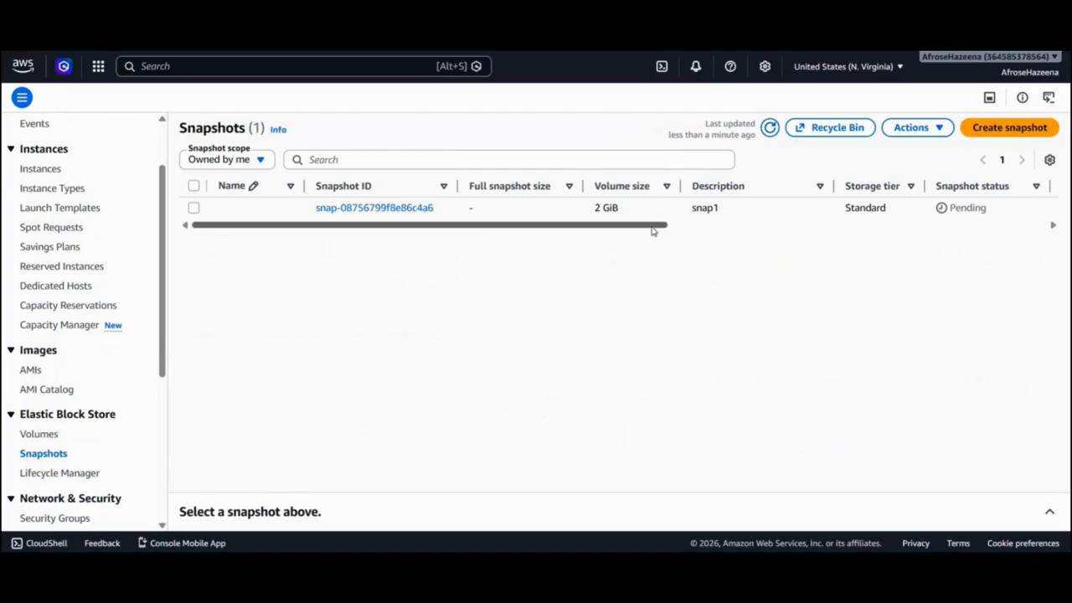
scroll(829, 211, right, 4)
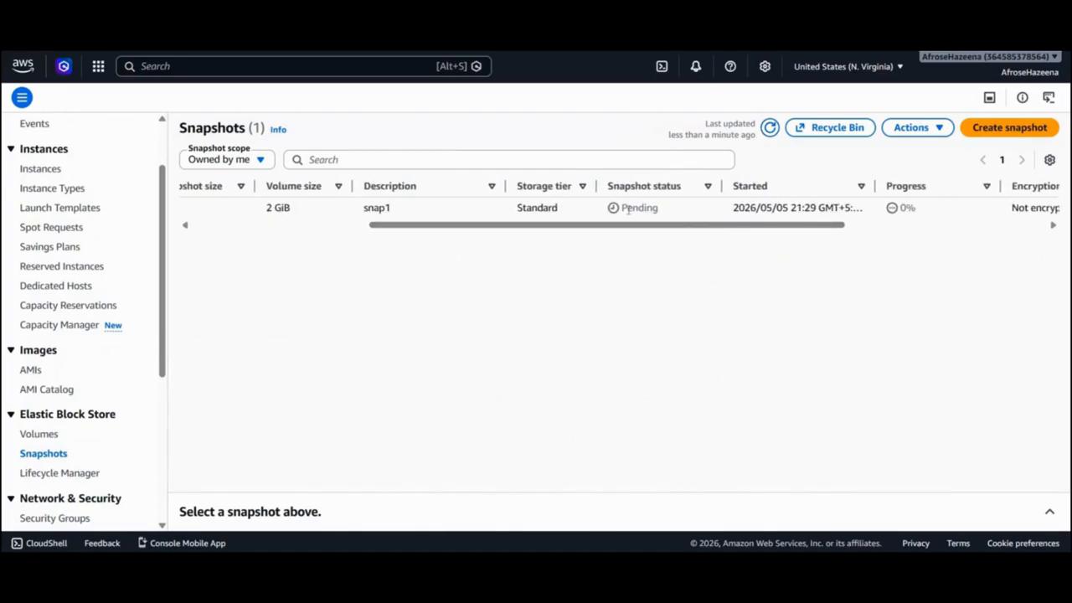
click(770, 128)
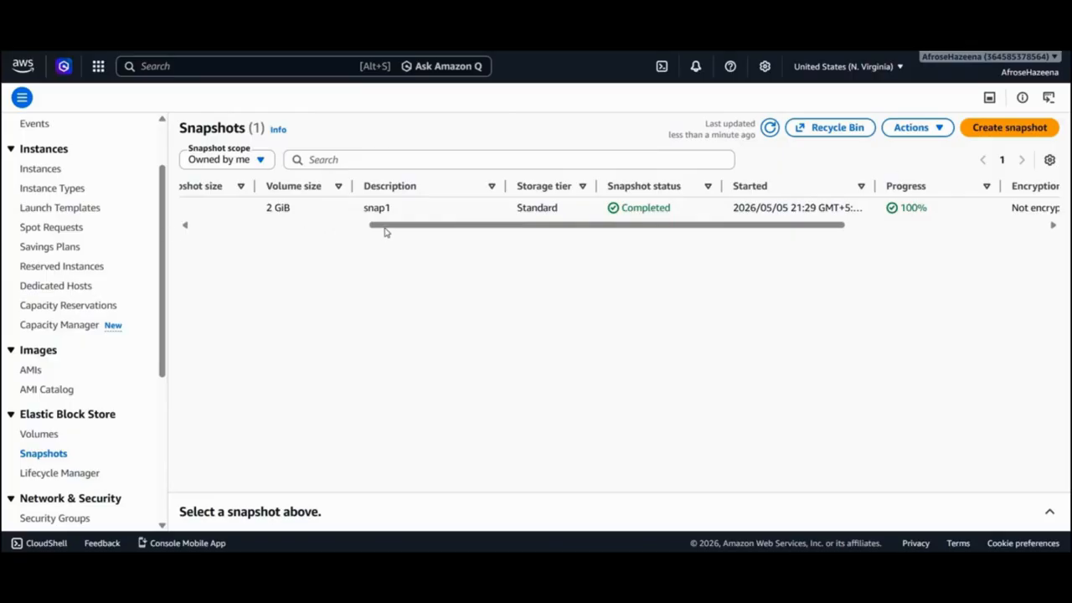
Step: Copy the snap1 snapshot from N. Virginia to the destination region ap-south-1, without time-based copy or encryption
click(186, 224)
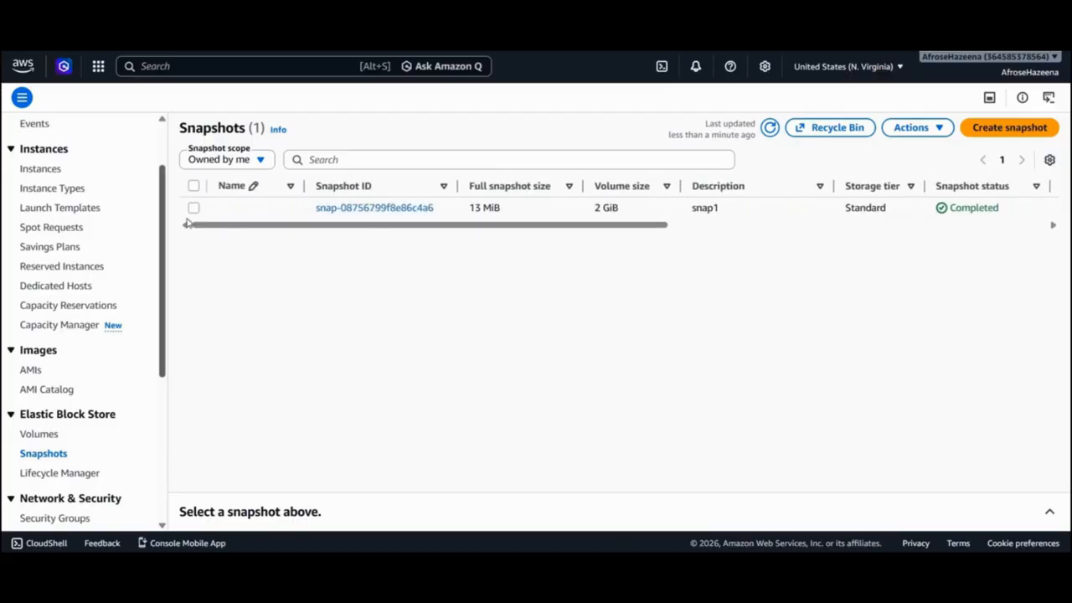
click(195, 210)
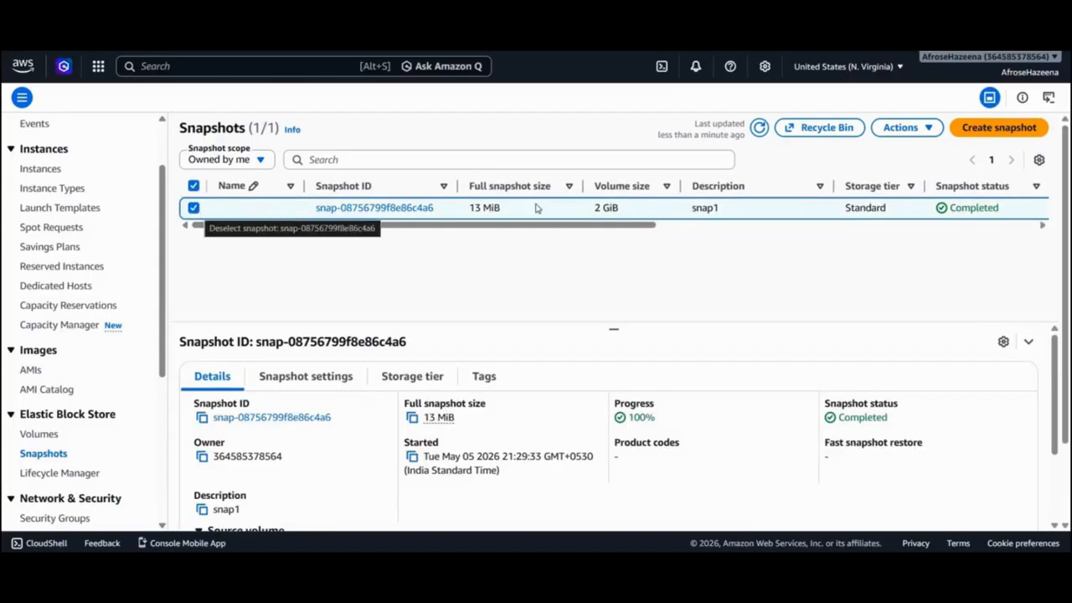
click(903, 128)
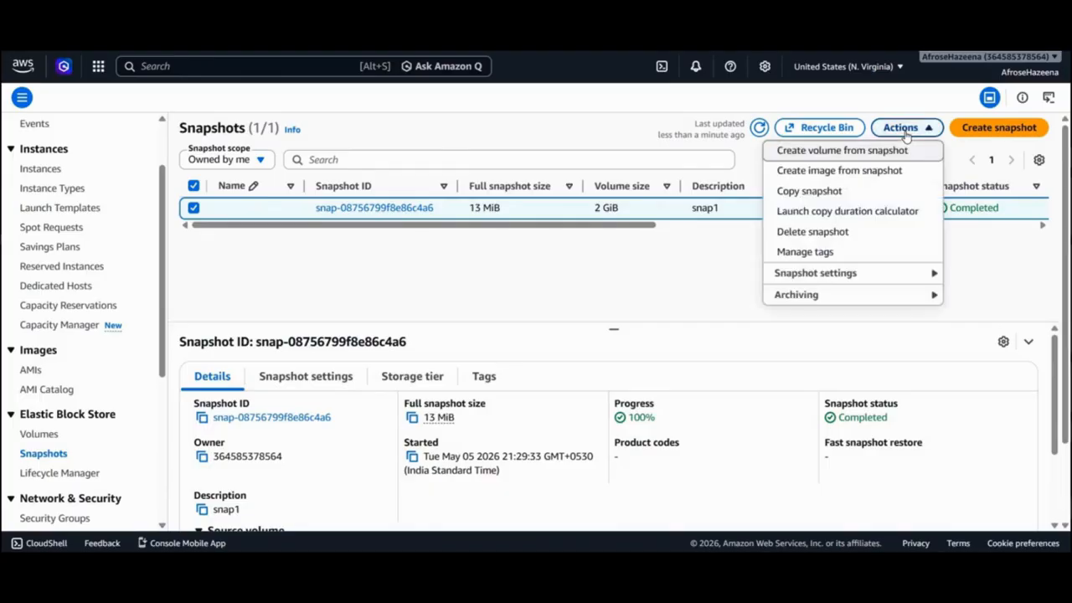
click(829, 193)
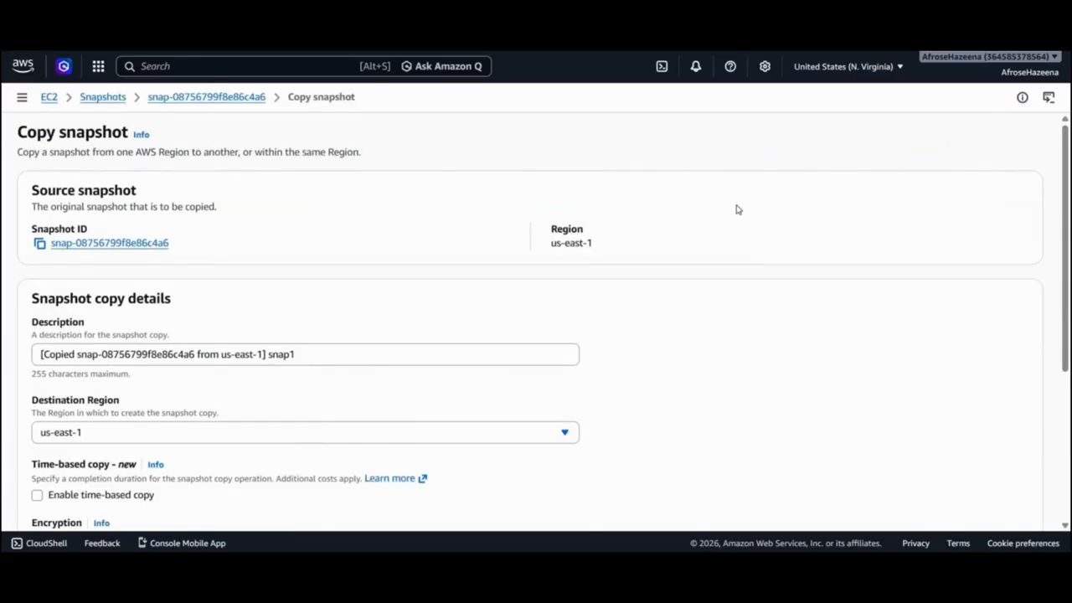
scroll(304, 389, down, 2)
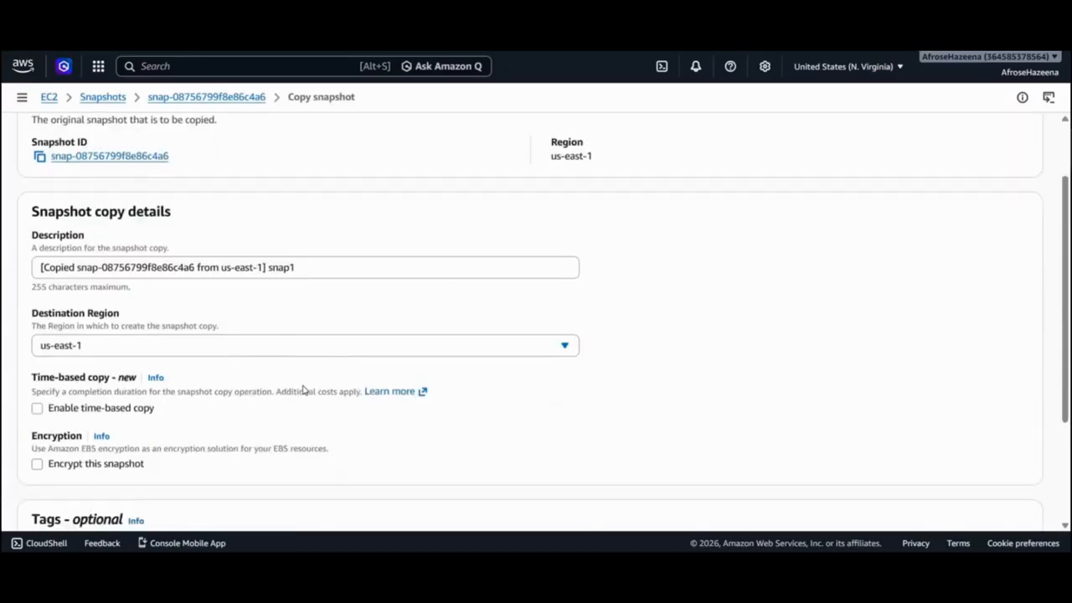
click(294, 331)
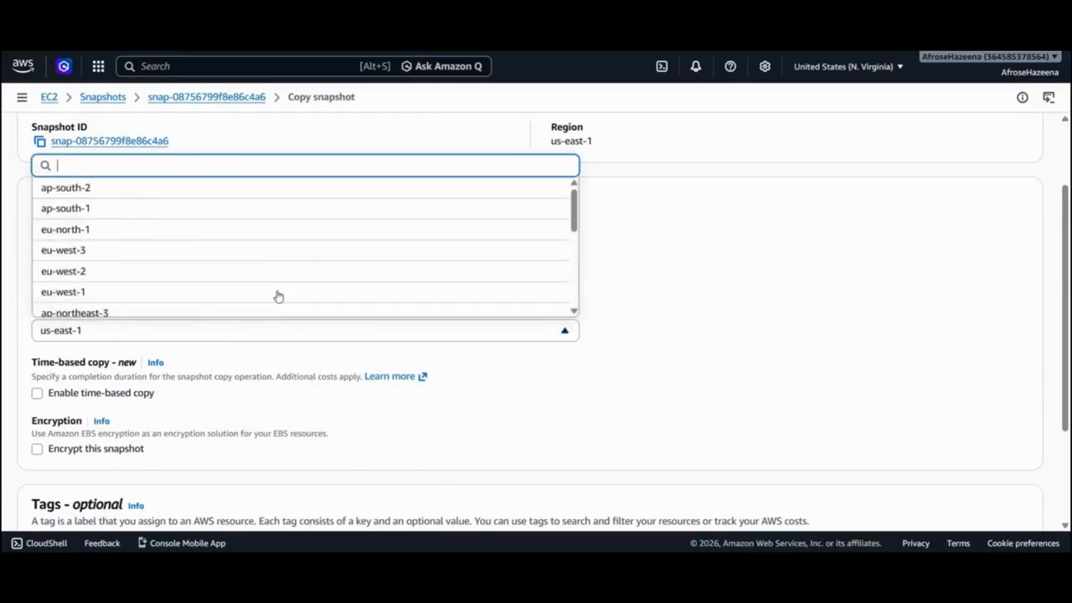
click(233, 215)
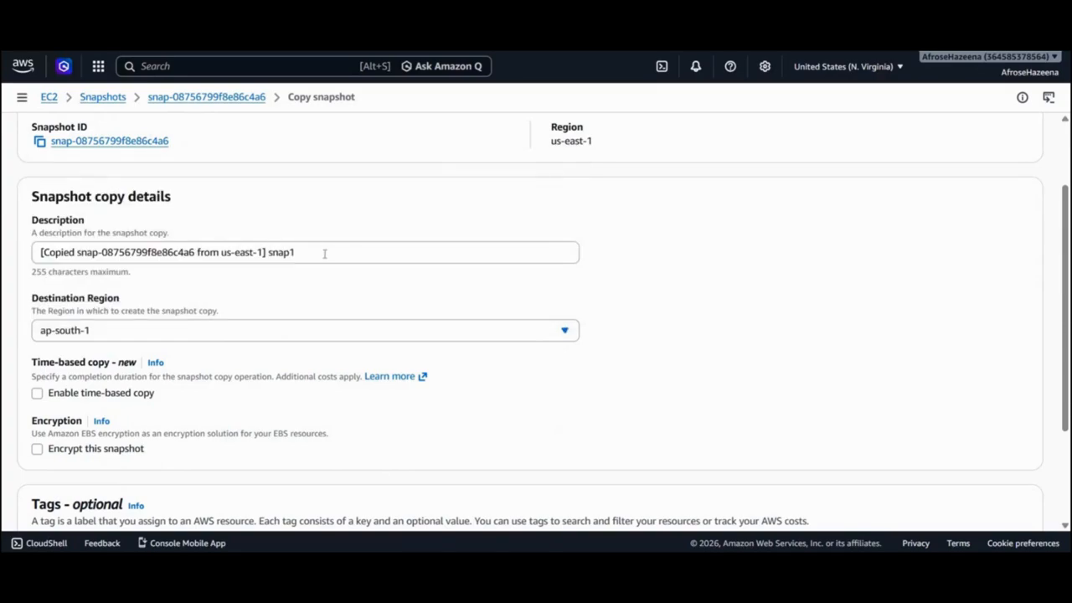
scroll(325, 259, down, 2)
scroll(326, 258, up, 1)
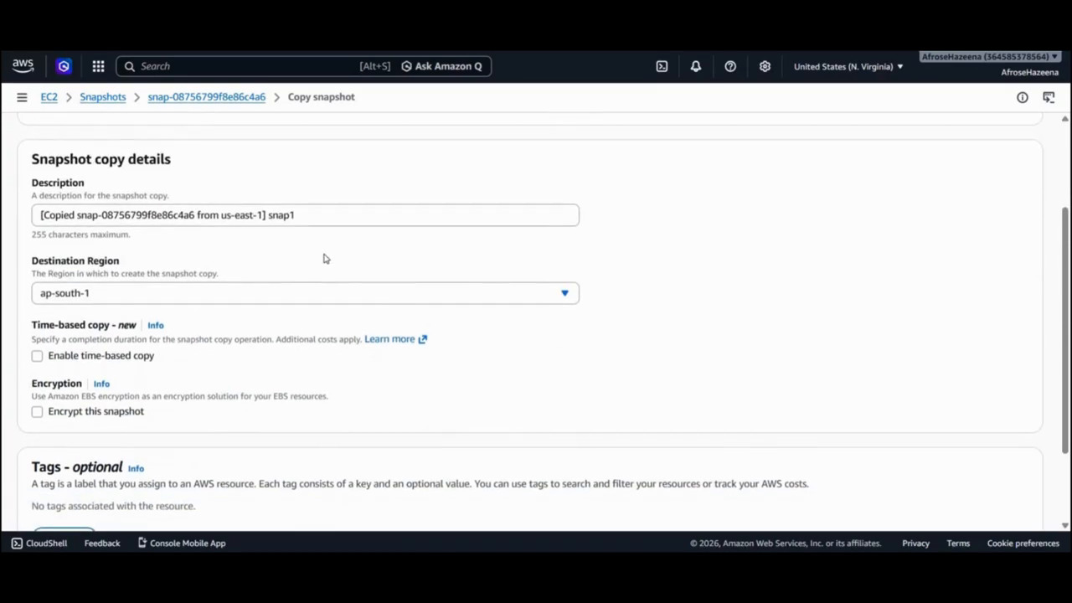
scroll(326, 258, up, 2)
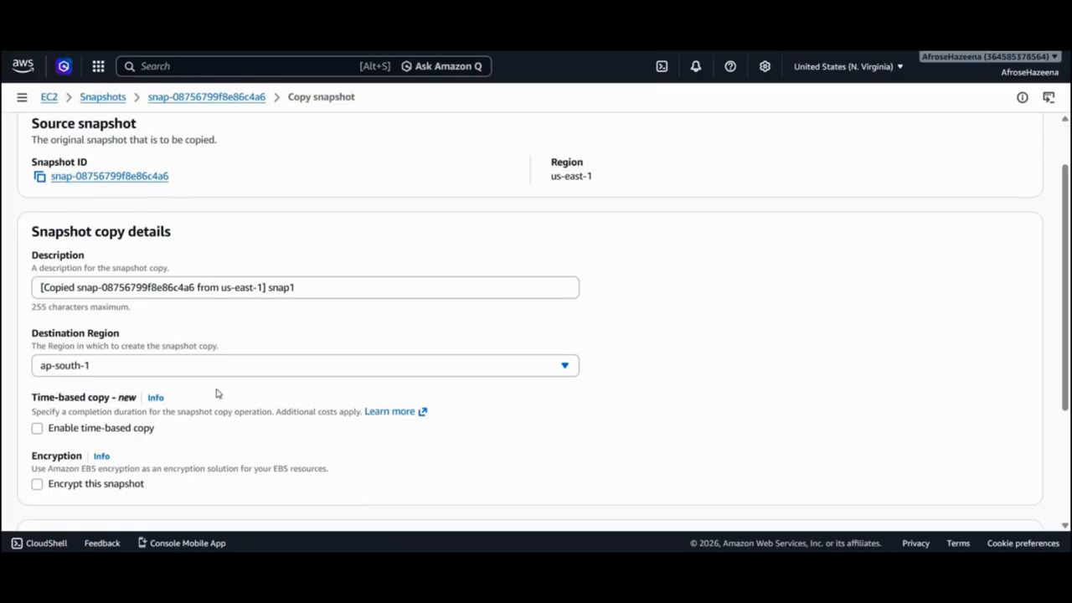
scroll(379, 391, down, 5)
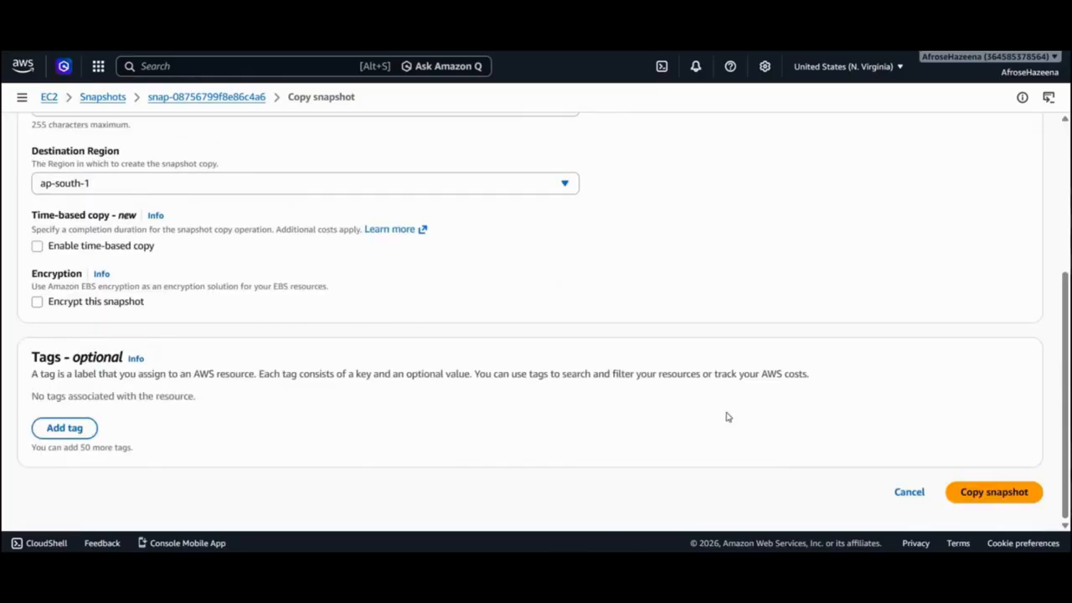
click(953, 493)
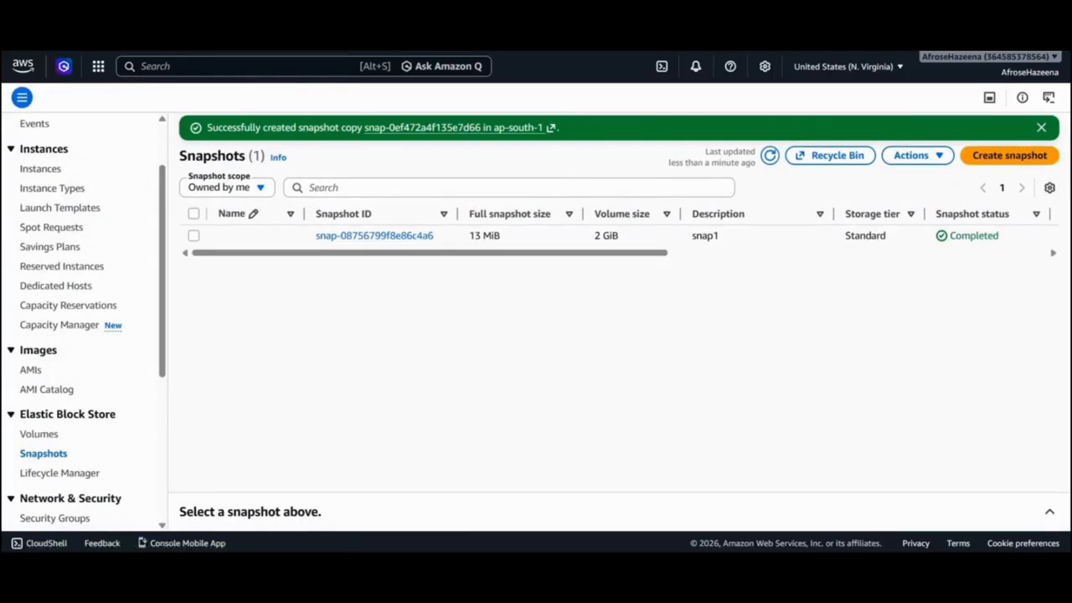
Step: Switch to the Mumbai region console and open its EBS snapshots list to check the copied snapshot's status
click(695, 52)
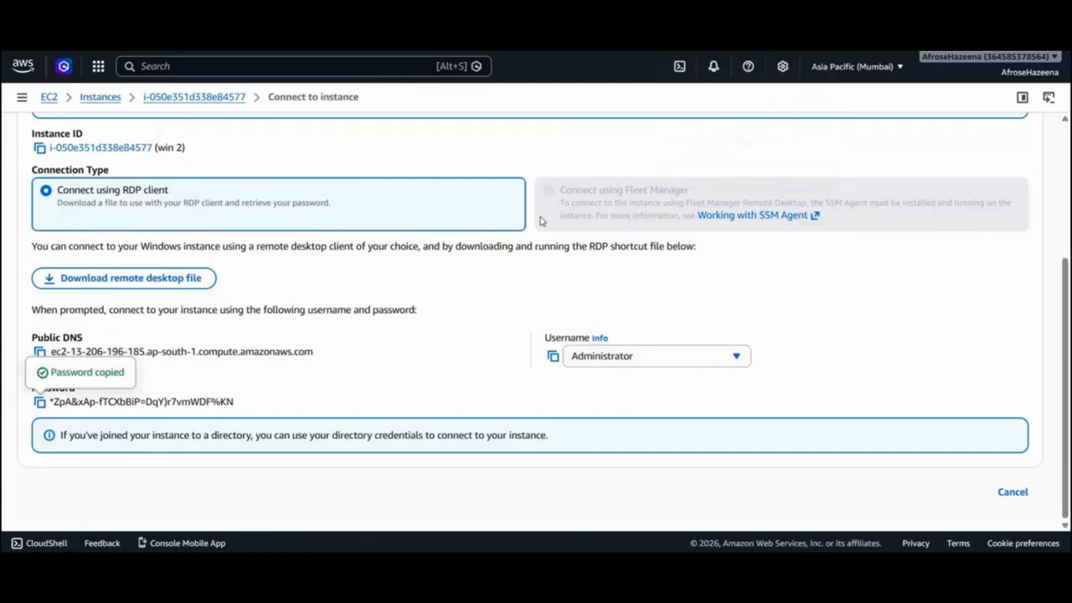
scroll(540, 220, up, 3)
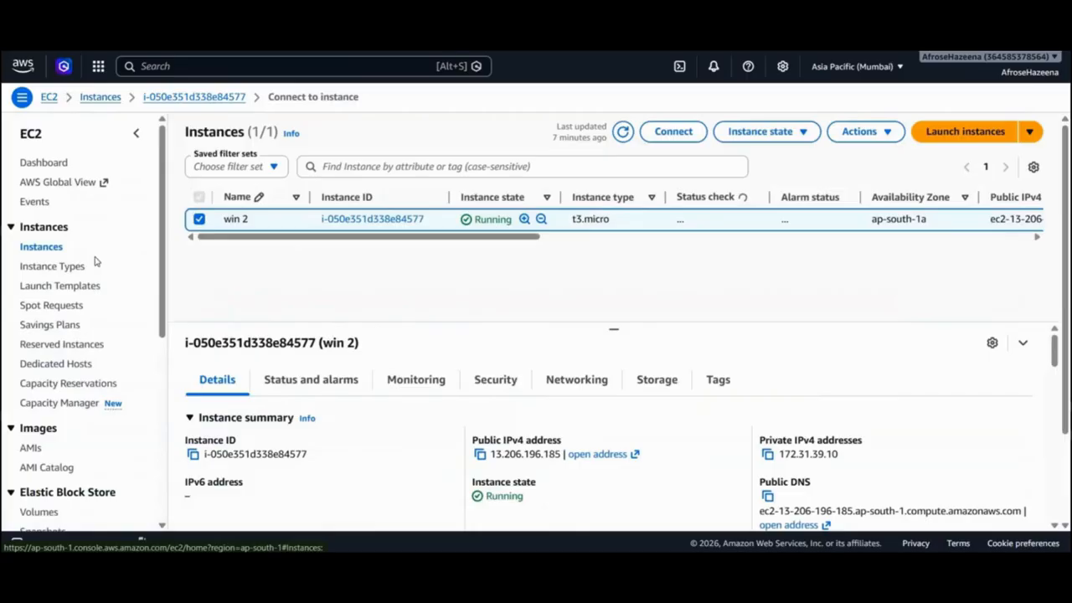
scroll(59, 402, down, 3)
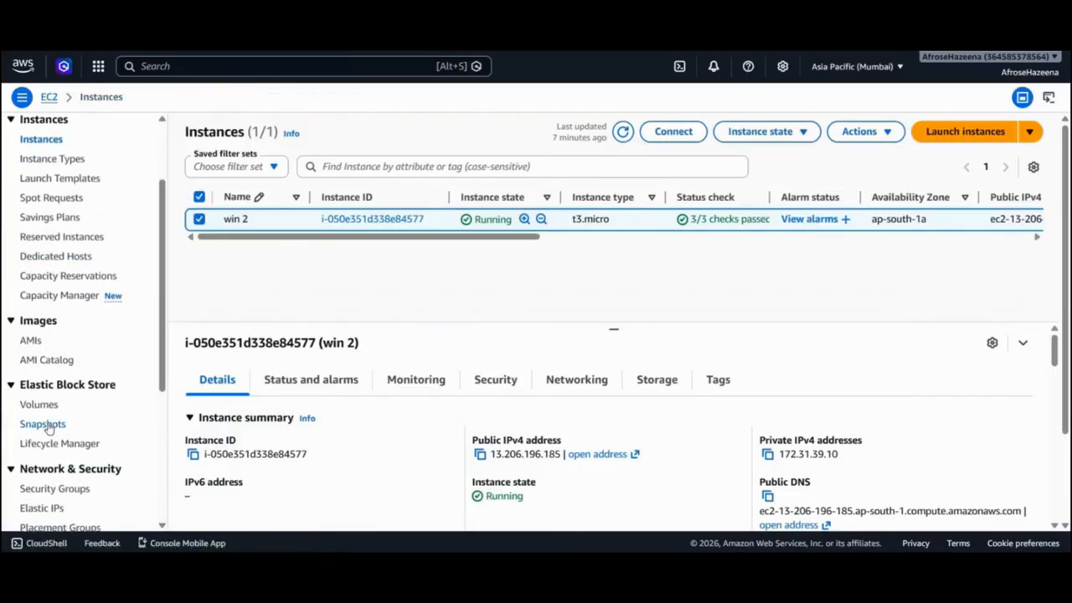
click(49, 427)
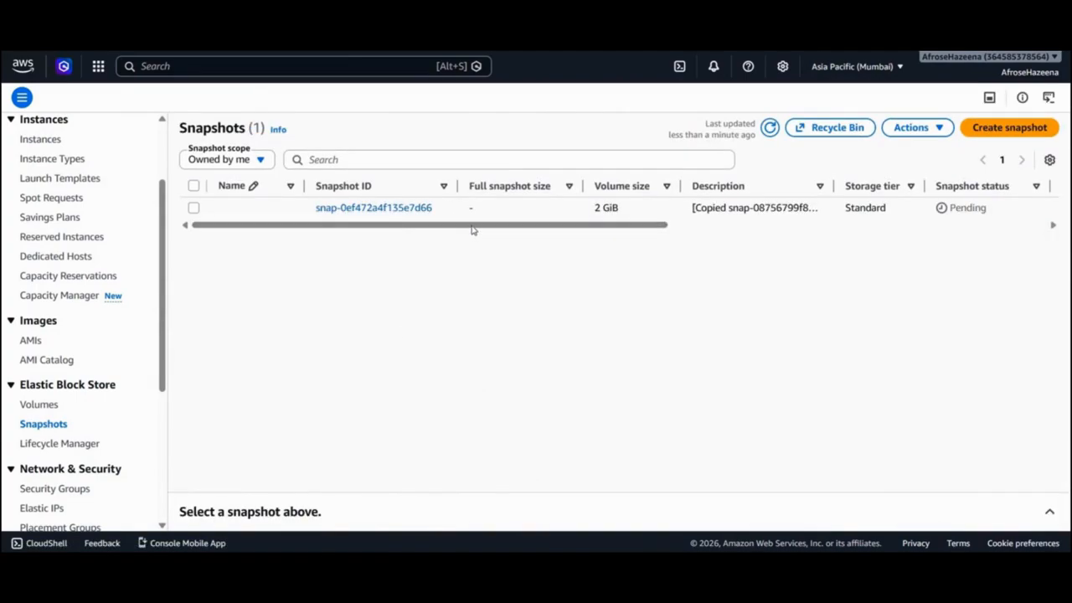
scroll(701, 232, right, 5)
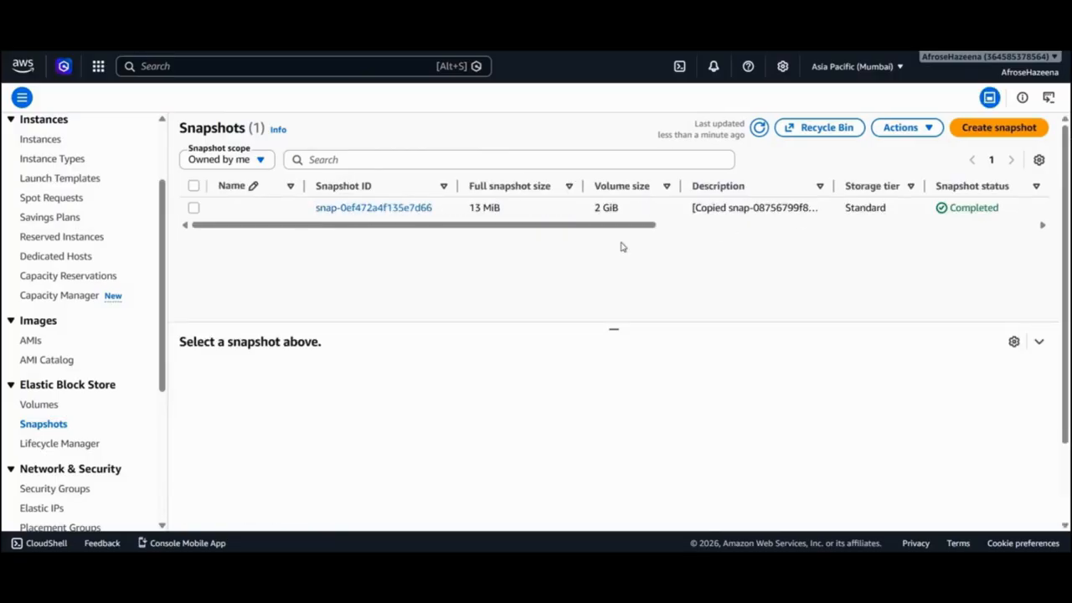
Step: Create a 2 GiB General Purpose SSD (gp2) volume from the copied snapshot in availability zone ap-south-1a
click(193, 209)
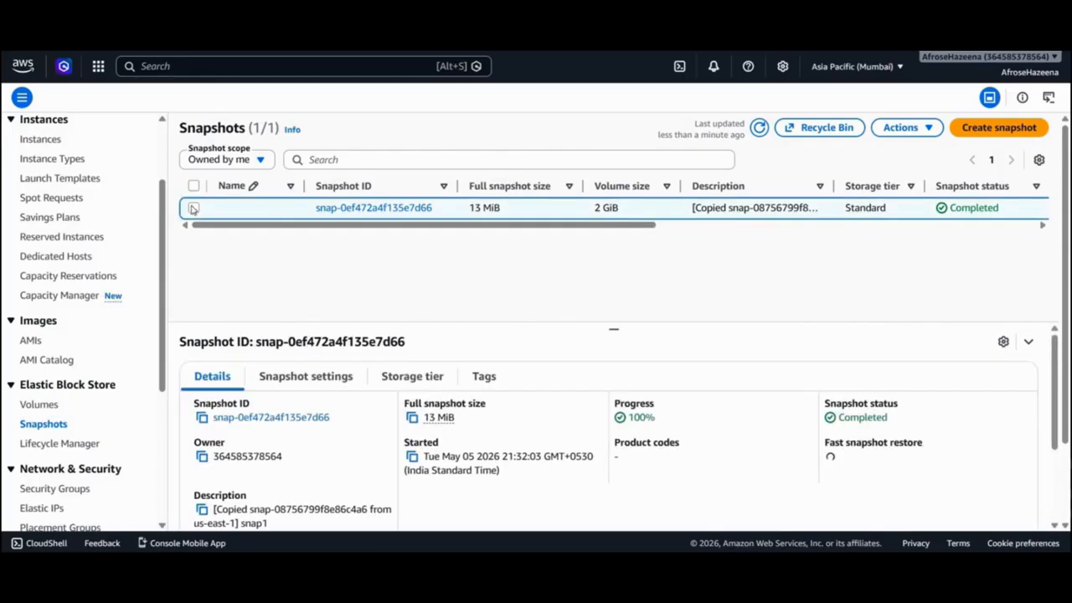
click(921, 130)
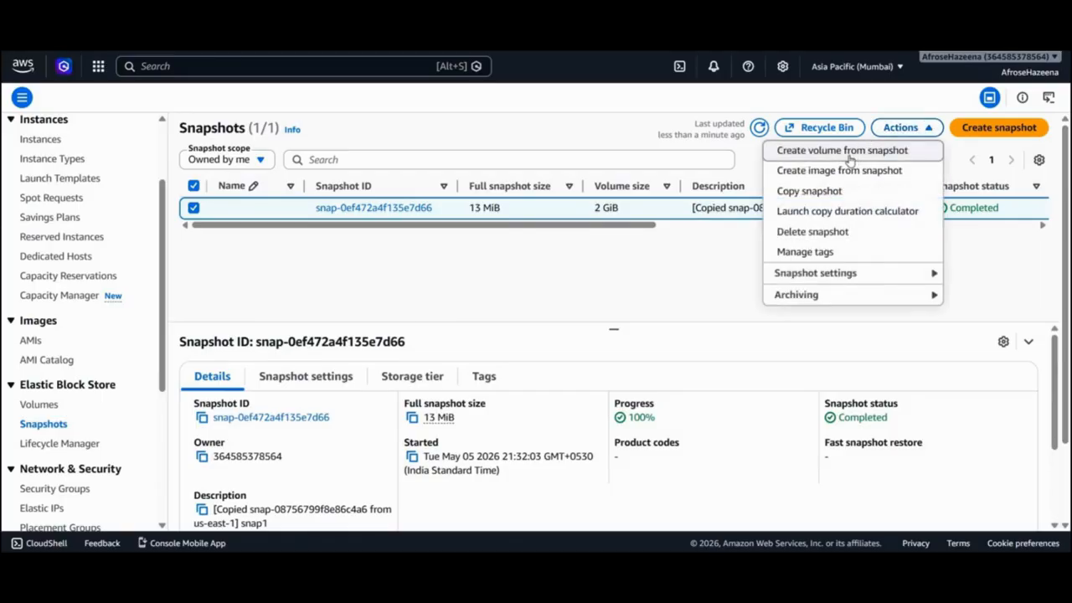
click(850, 160)
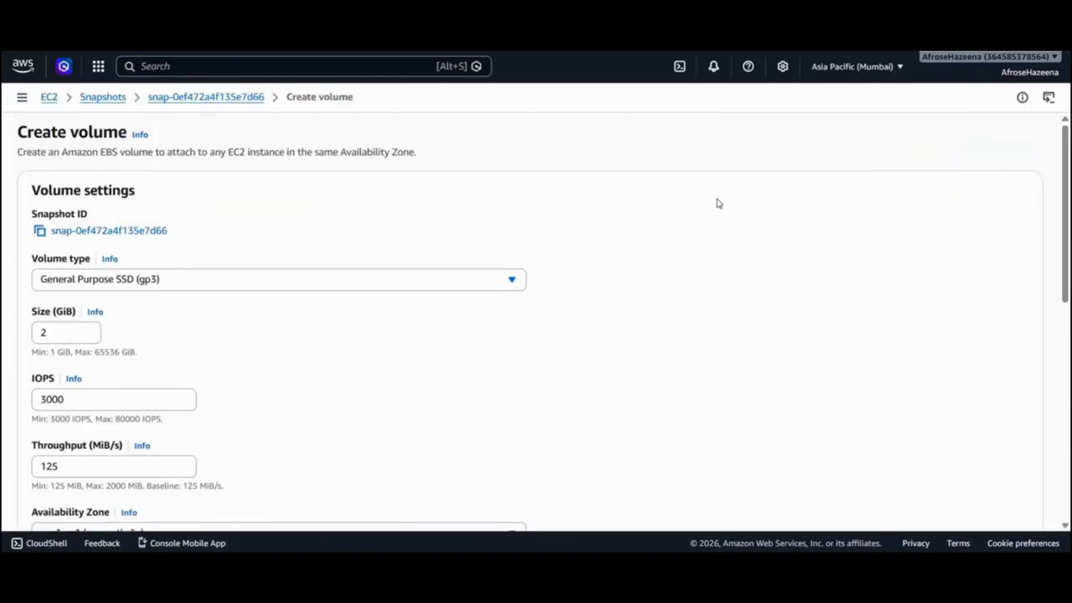
click(400, 284)
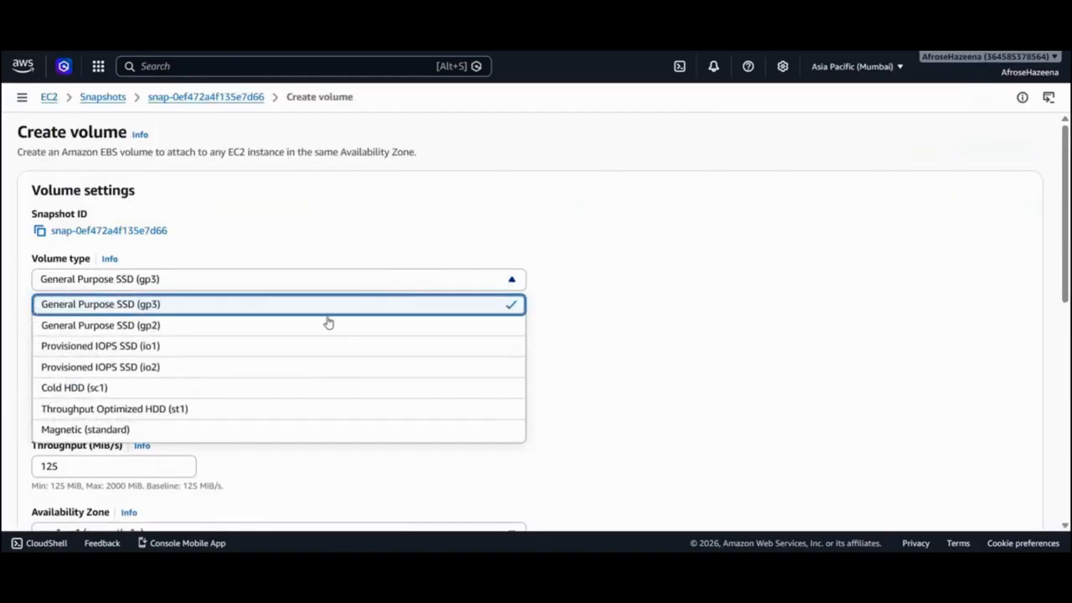
click(309, 326)
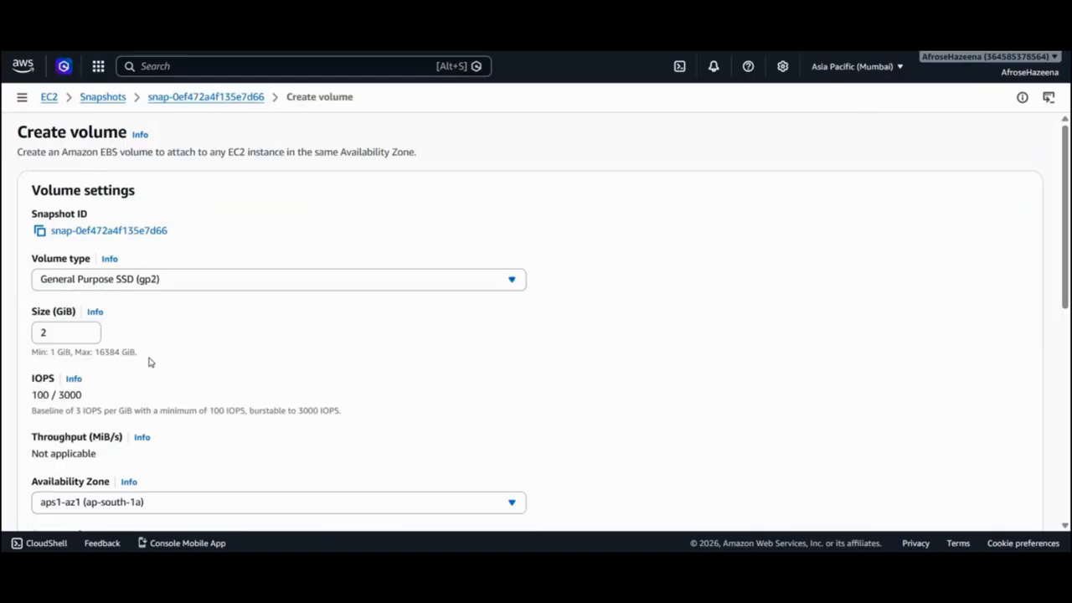
scroll(151, 362, down, 3)
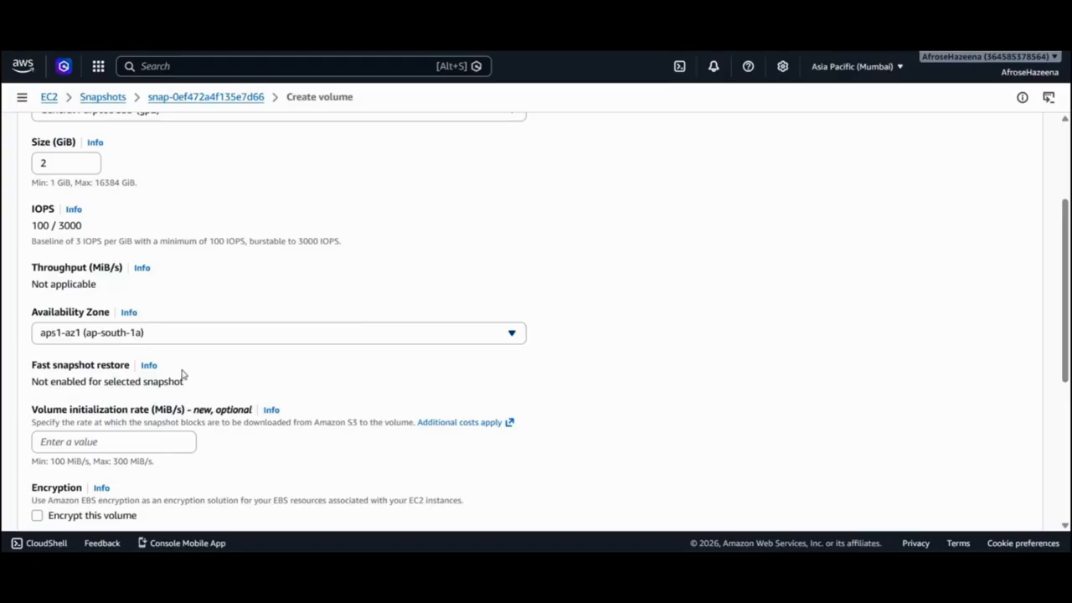
scroll(220, 367, down, 4)
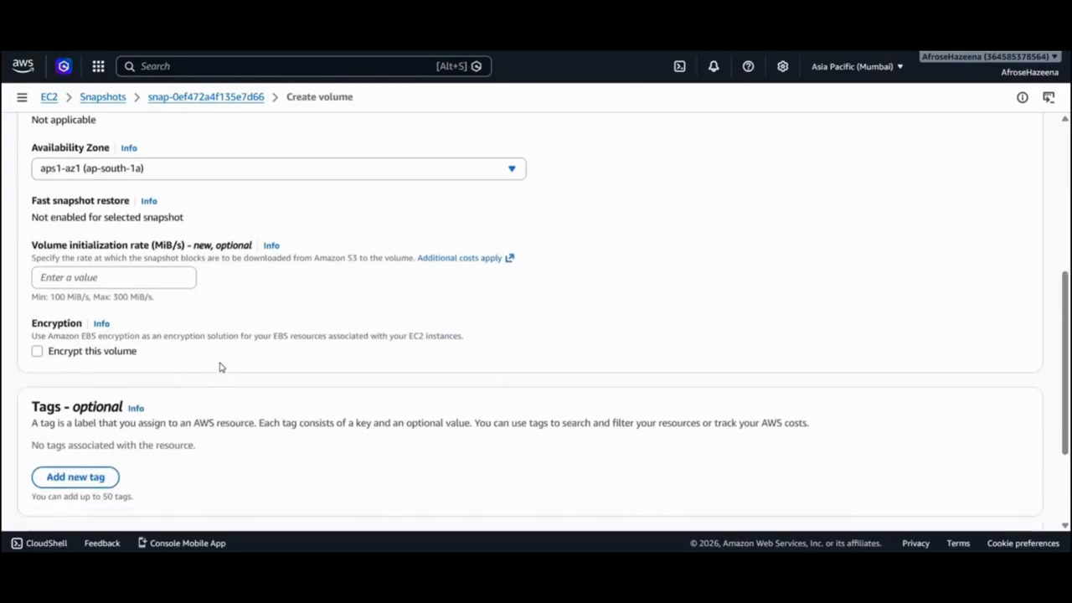
scroll(220, 366, up, 2)
scroll(221, 366, up, 3)
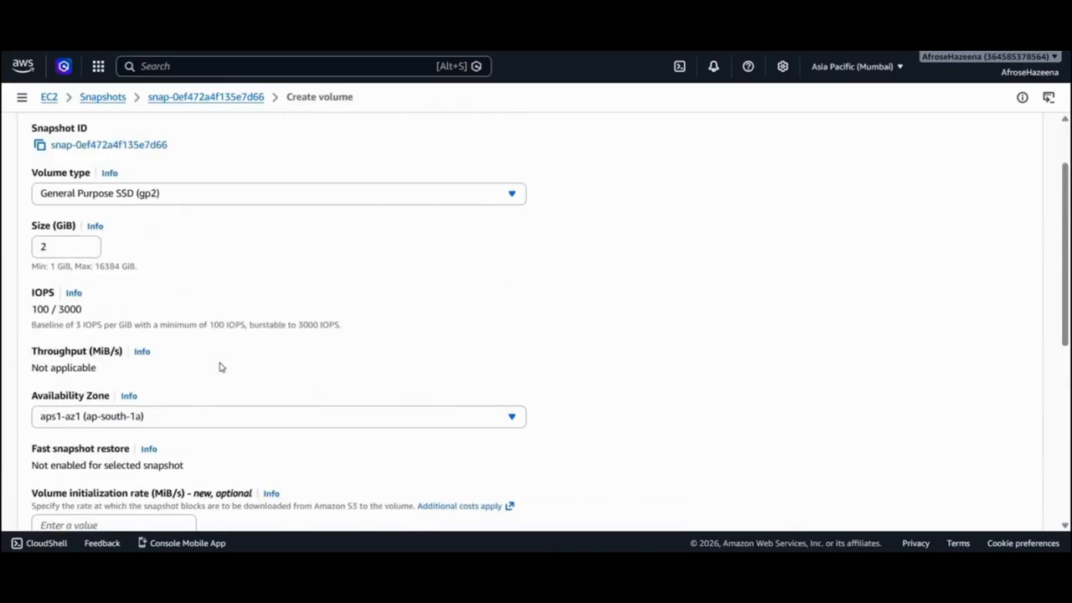
scroll(220, 367, down, 5)
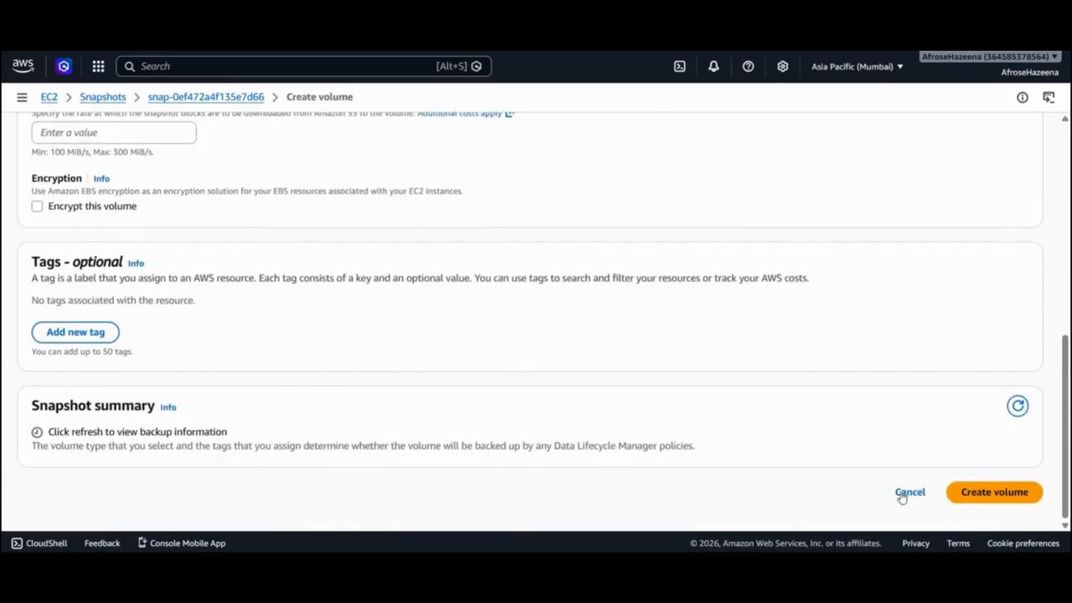
click(957, 499)
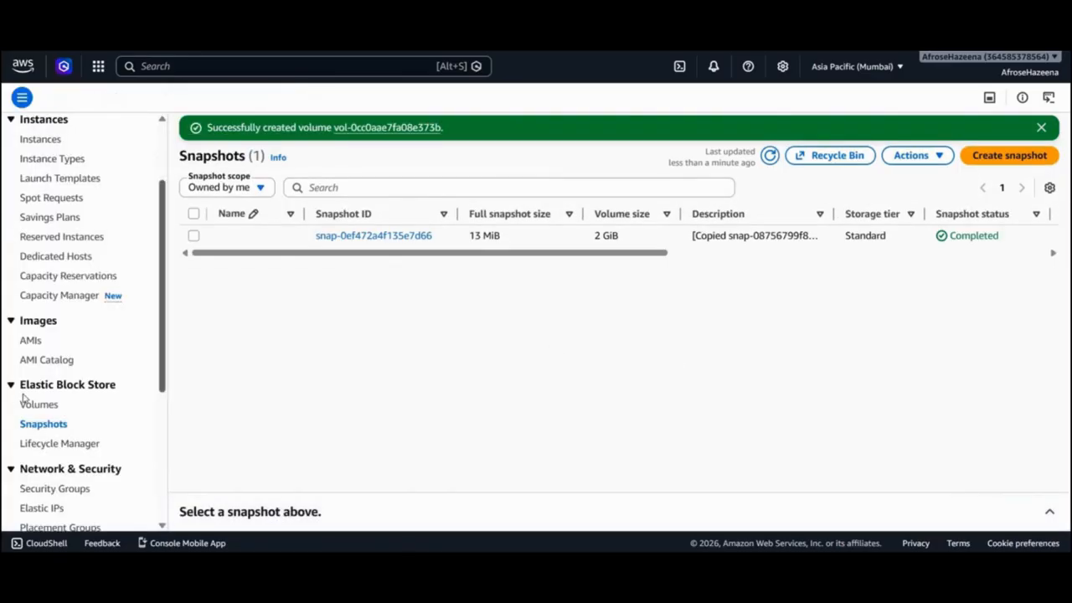
Step: Open the EBS volumes list in Mumbai and check the volumes' availability zone, state and attached resources
click(34, 407)
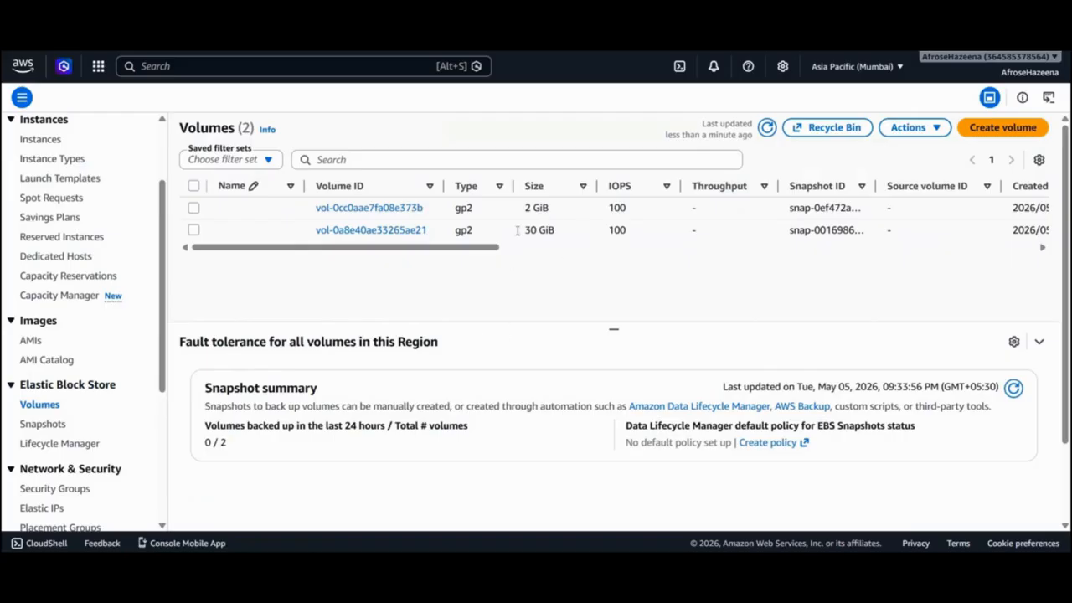
drag(471, 251, 685, 254)
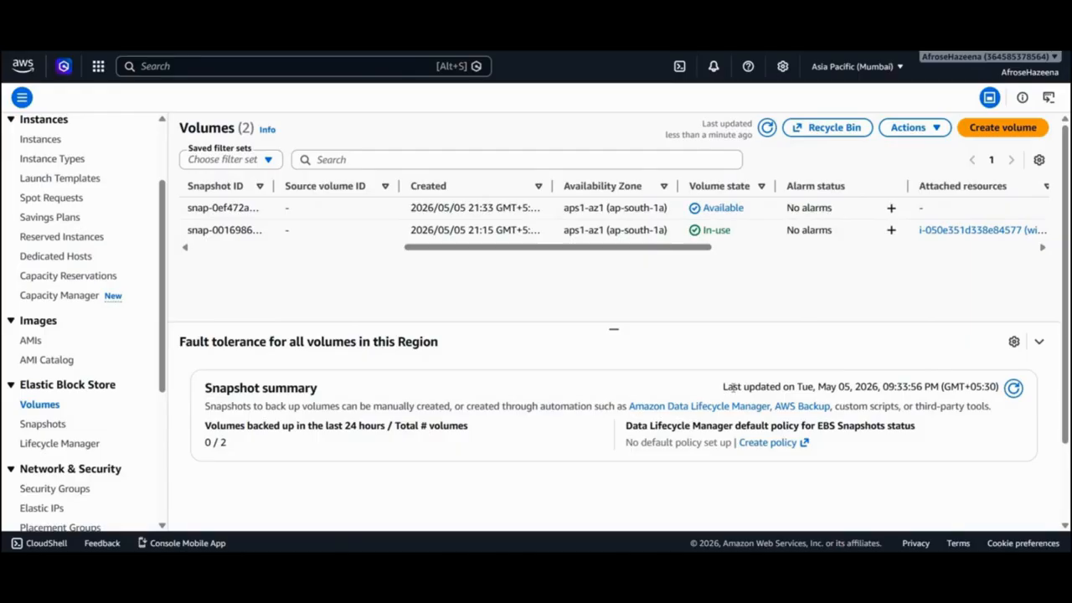
drag(558, 247, 345, 247)
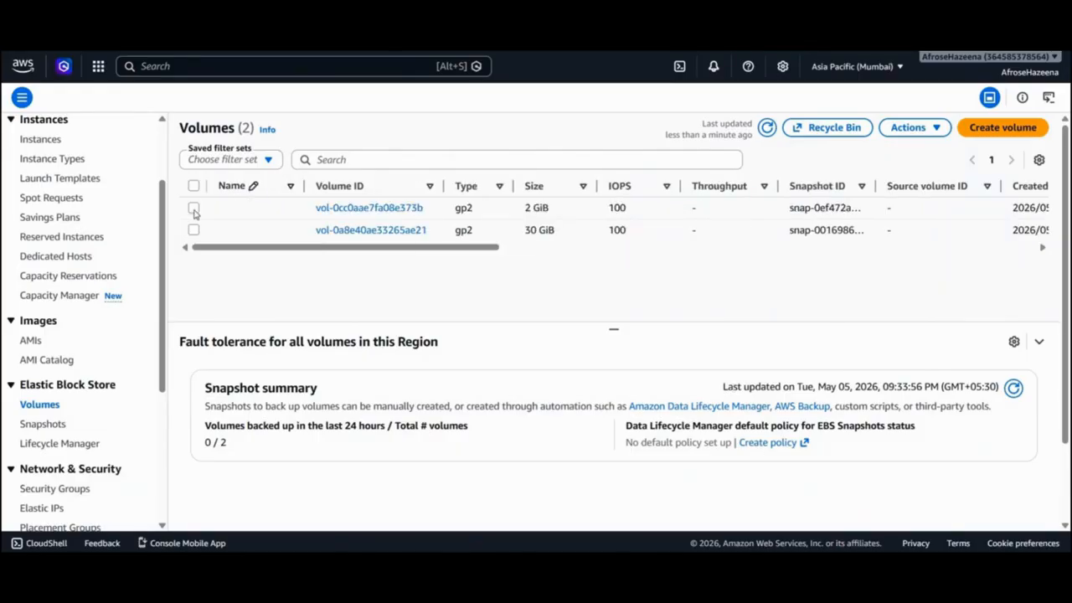
Step: Attach the 2 GiB volume to the running win 2 instance with the device name xvdb
click(193, 209)
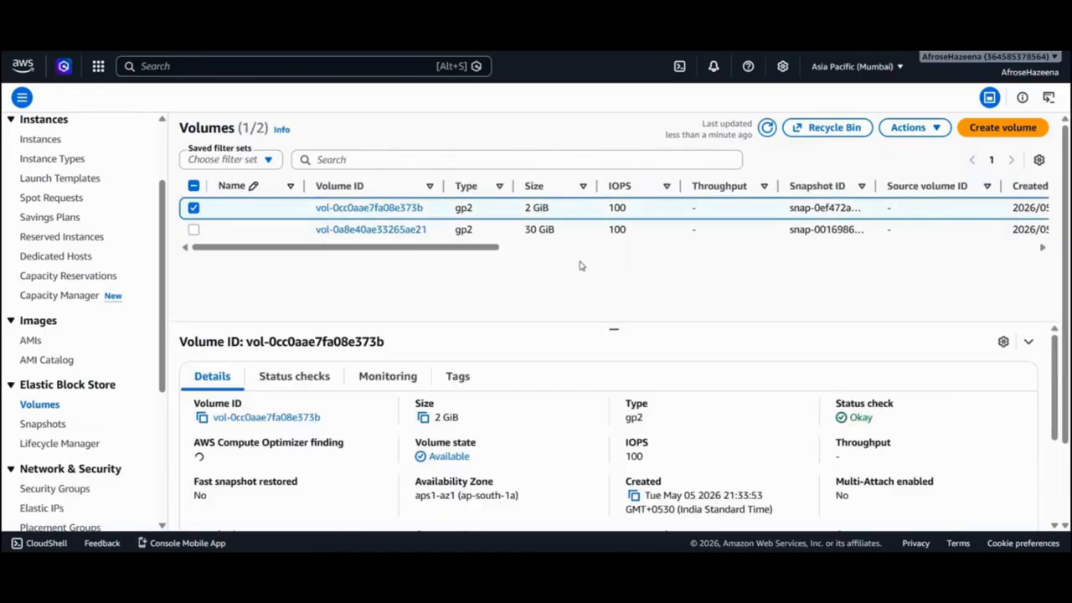
click(905, 132)
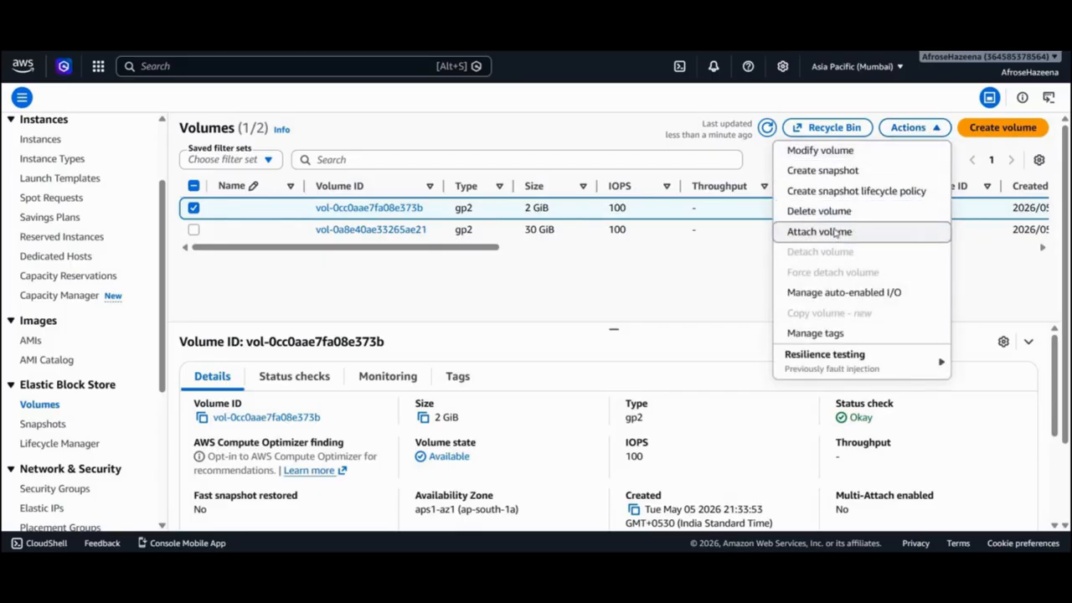
click(819, 232)
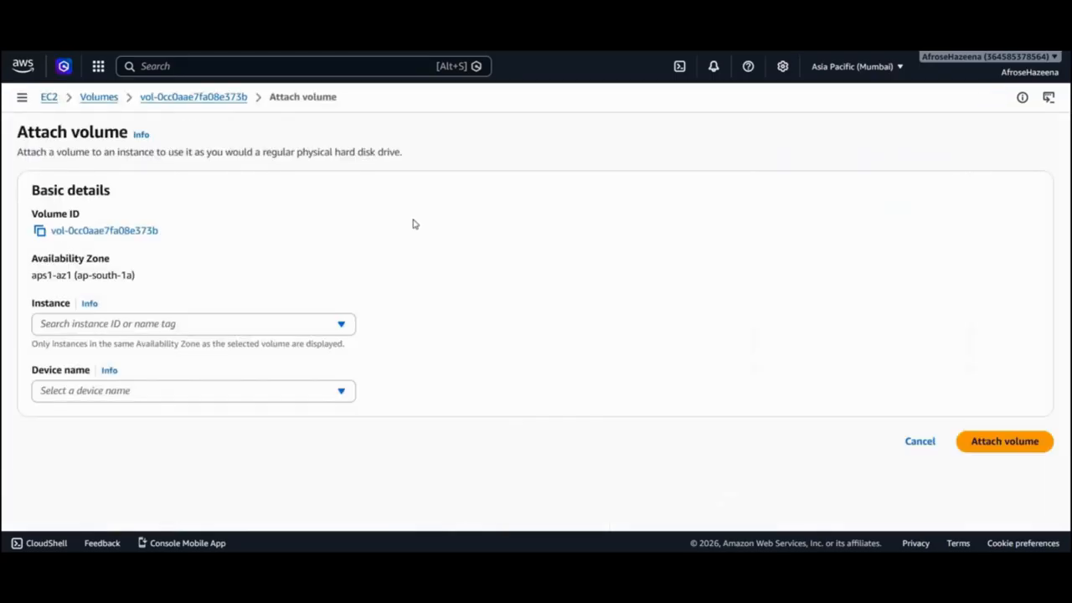
click(222, 324)
click(201, 333)
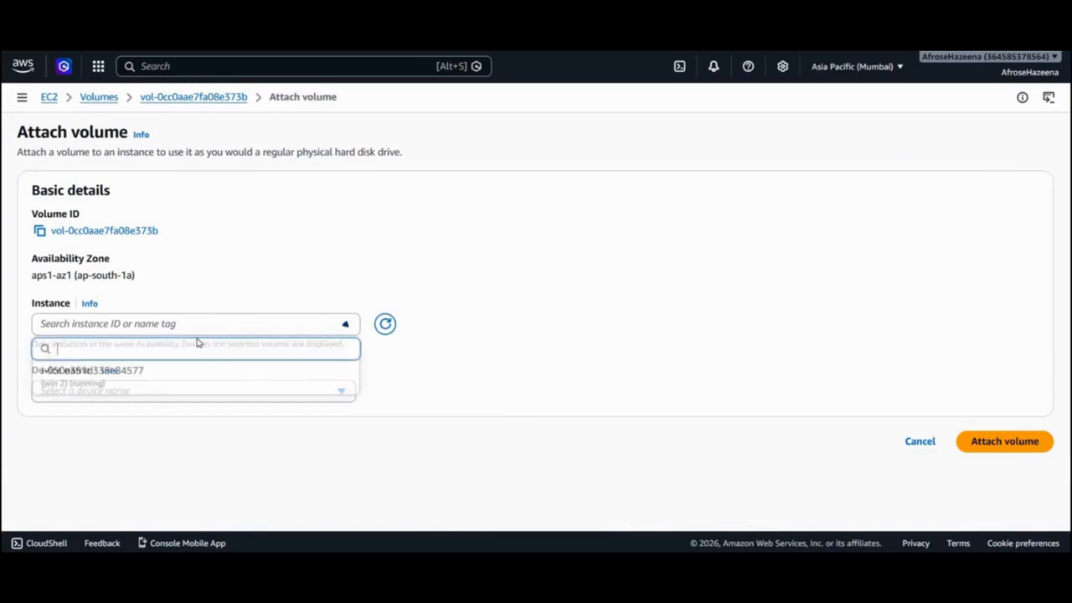
click(176, 391)
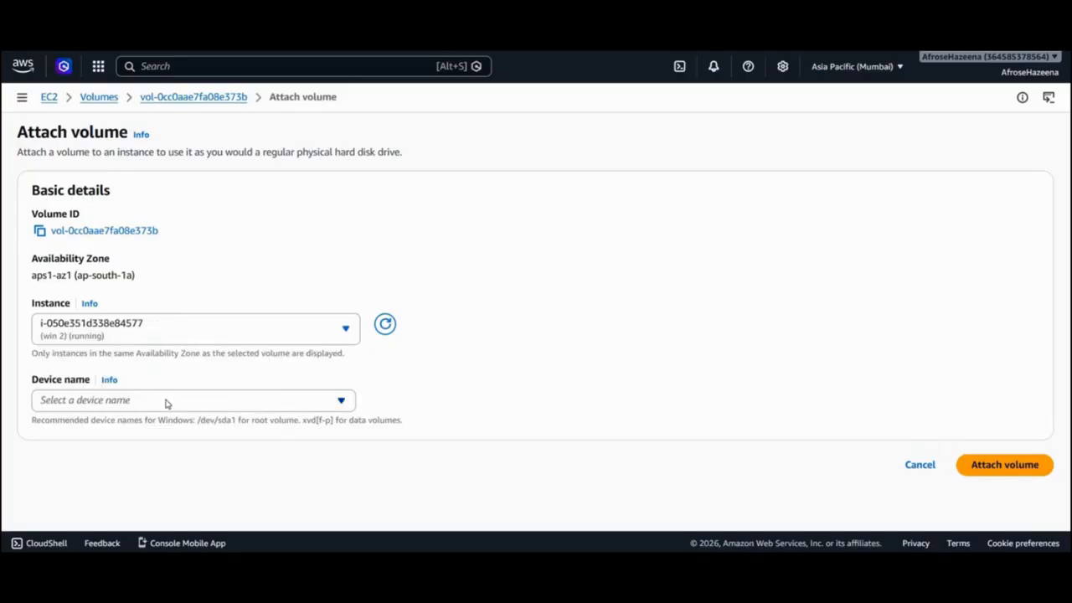
click(166, 404)
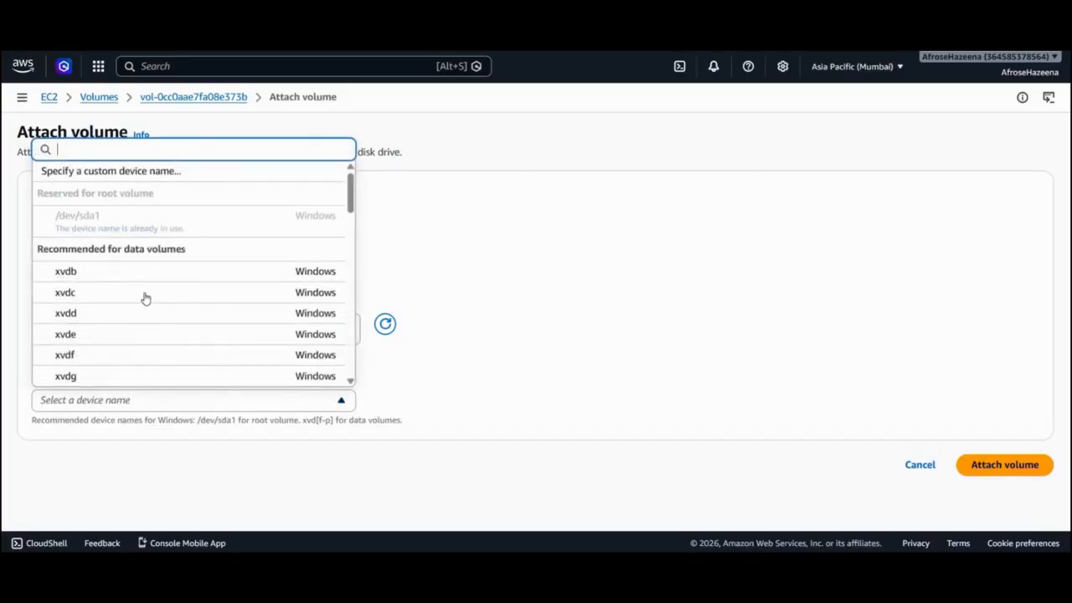
click(200, 282)
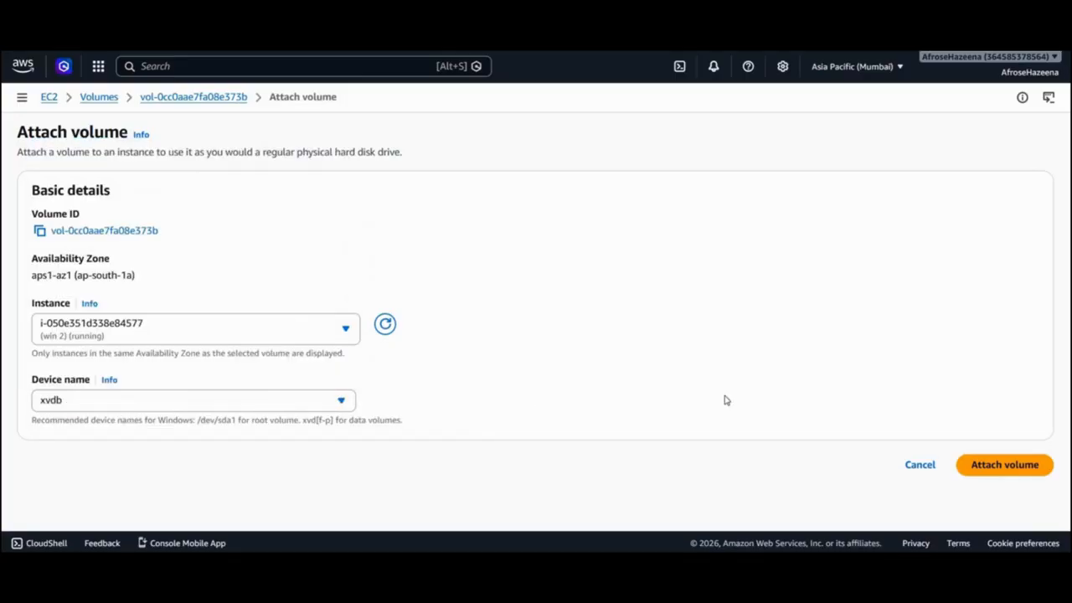
click(1045, 467)
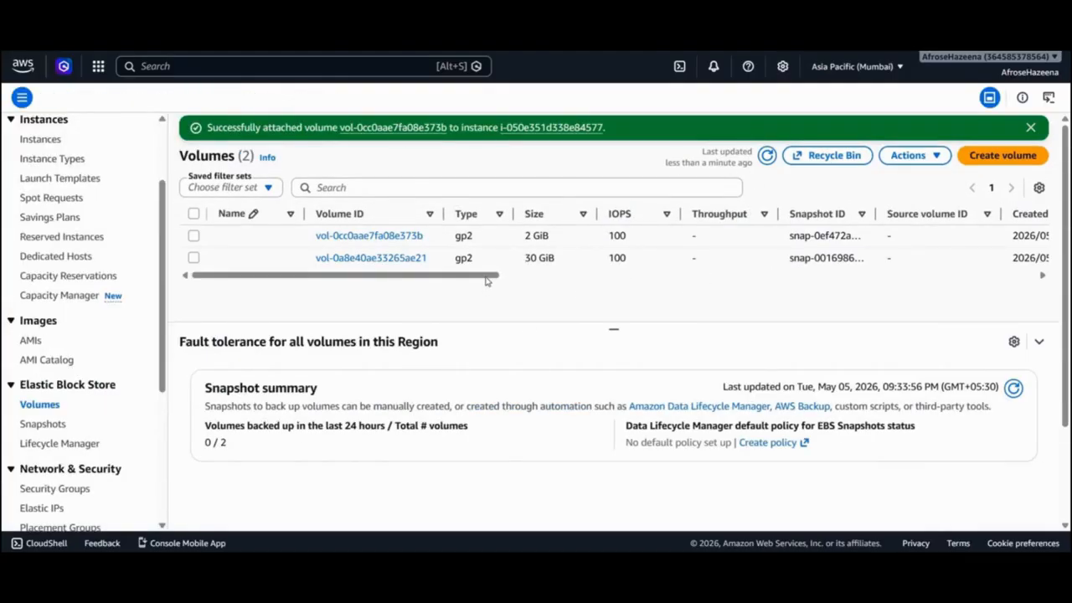
Step: Refresh the volumes list to check the volumes' state and attached resources, and switch to the win 2 remote desktop session
drag(486, 281, 679, 281)
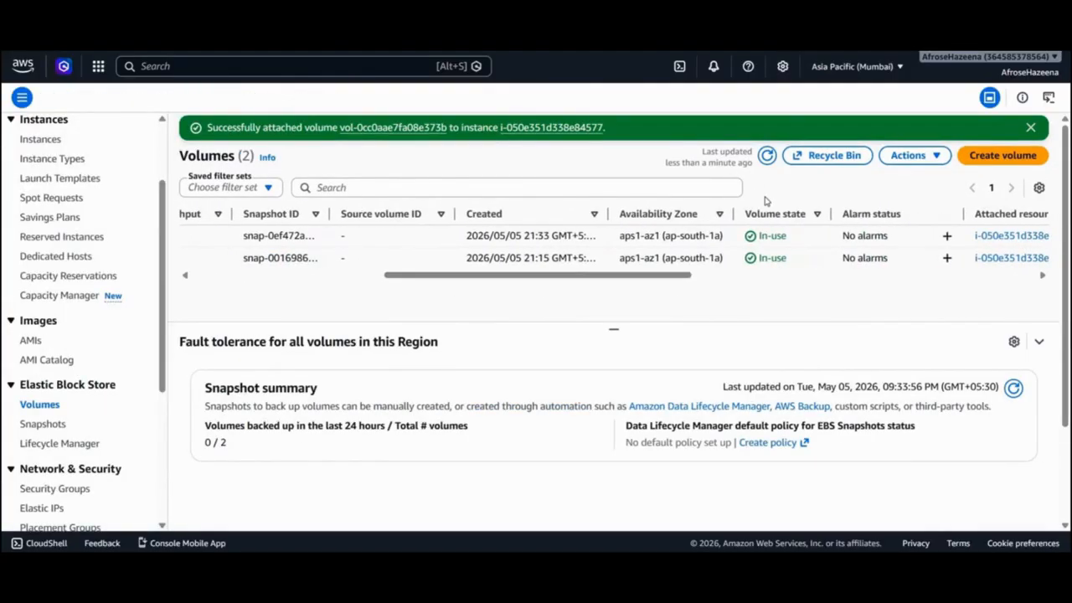
click(768, 157)
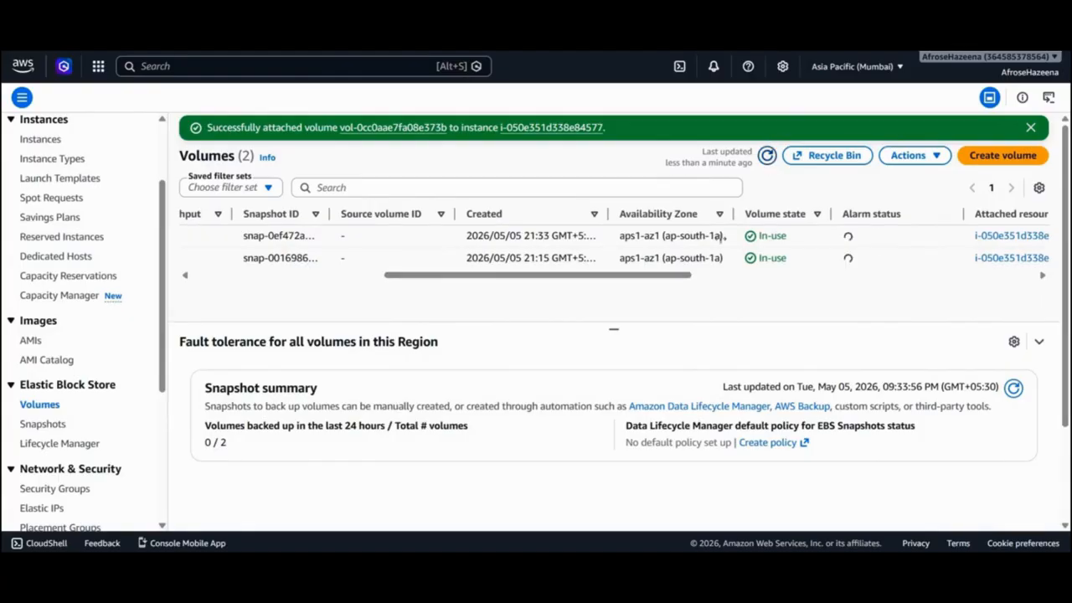
mouse_move(760, 548)
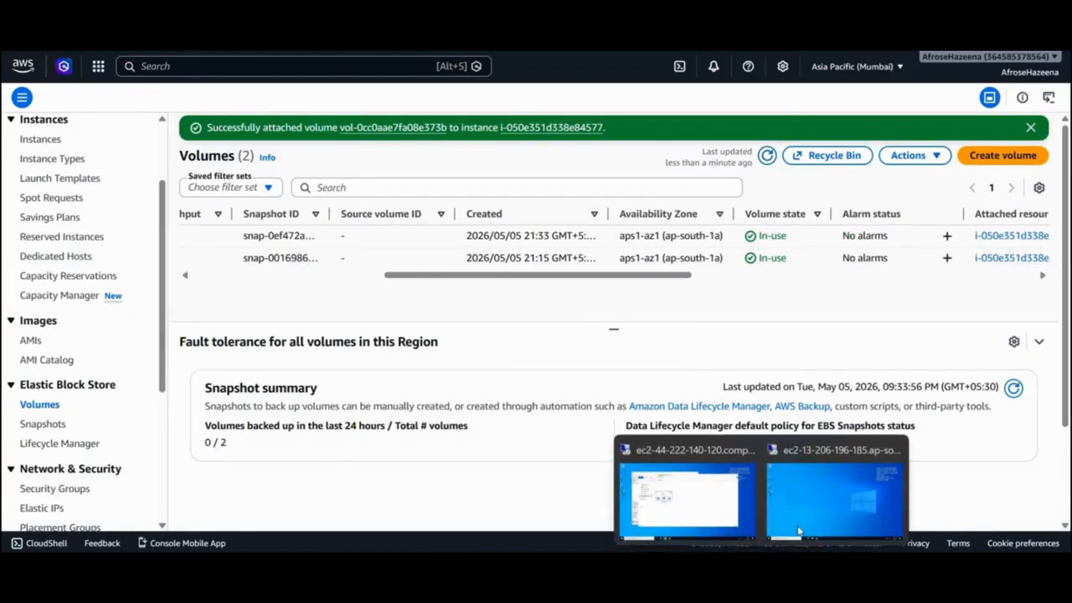
click(800, 524)
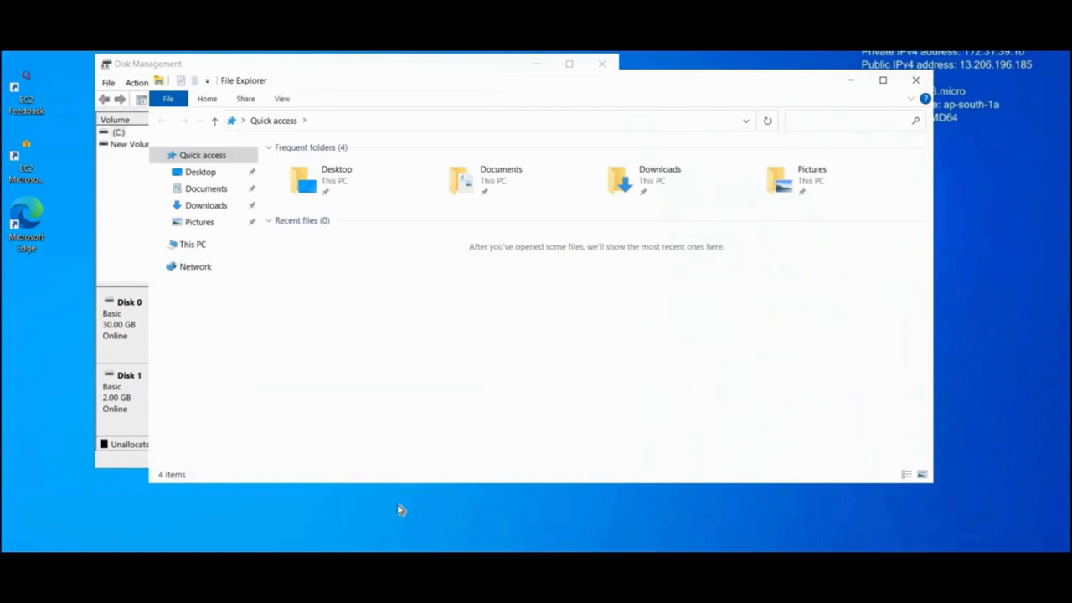
Step: Open New Volume (D:) from This PC in File Explorer and select the Multi cloud image
click(192, 244)
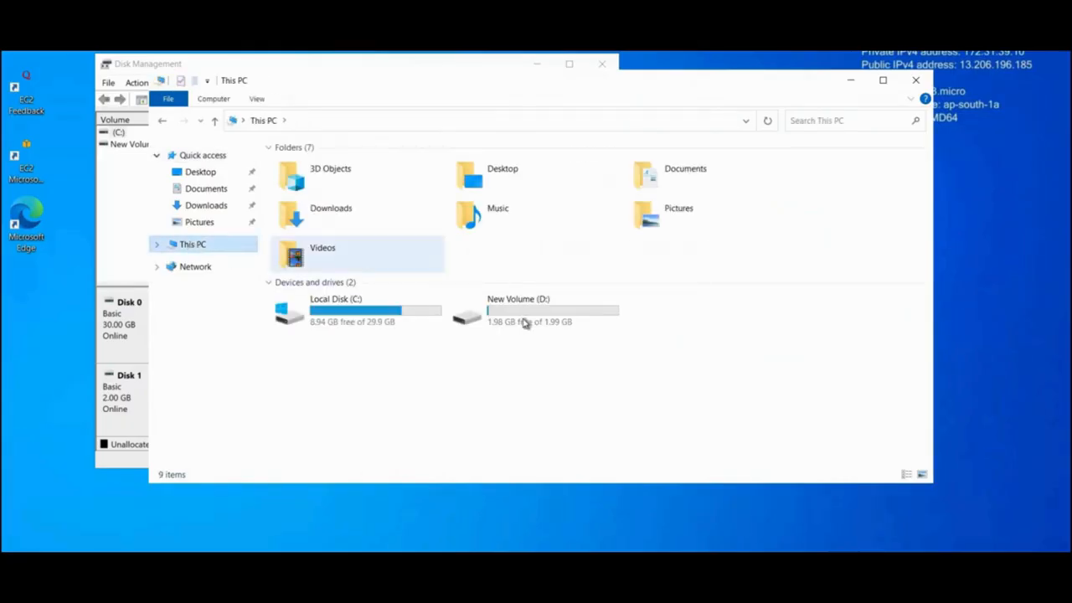
double_click(523, 320)
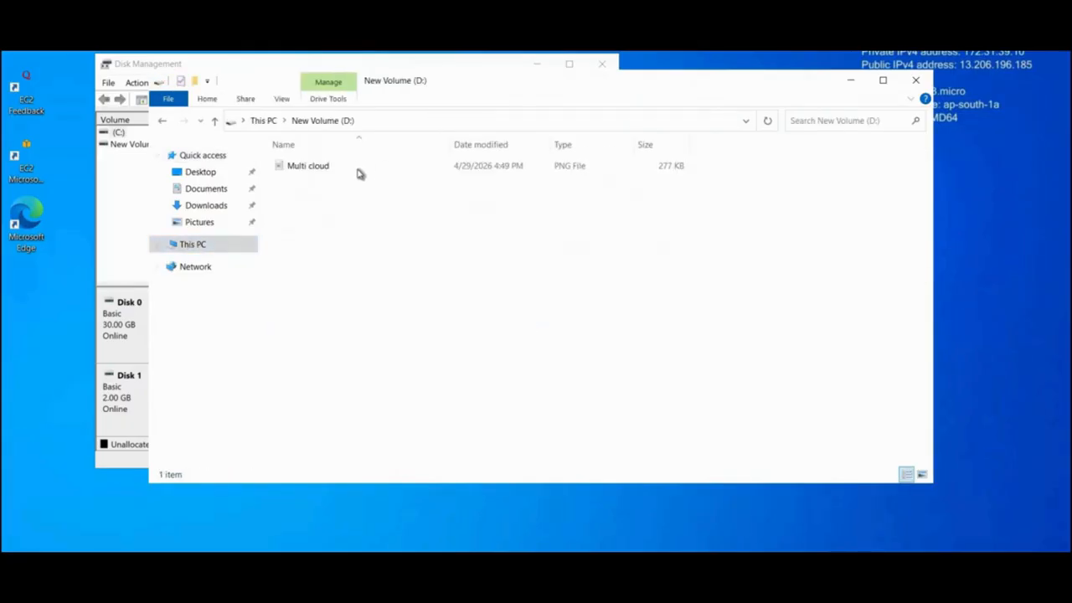
click(359, 171)
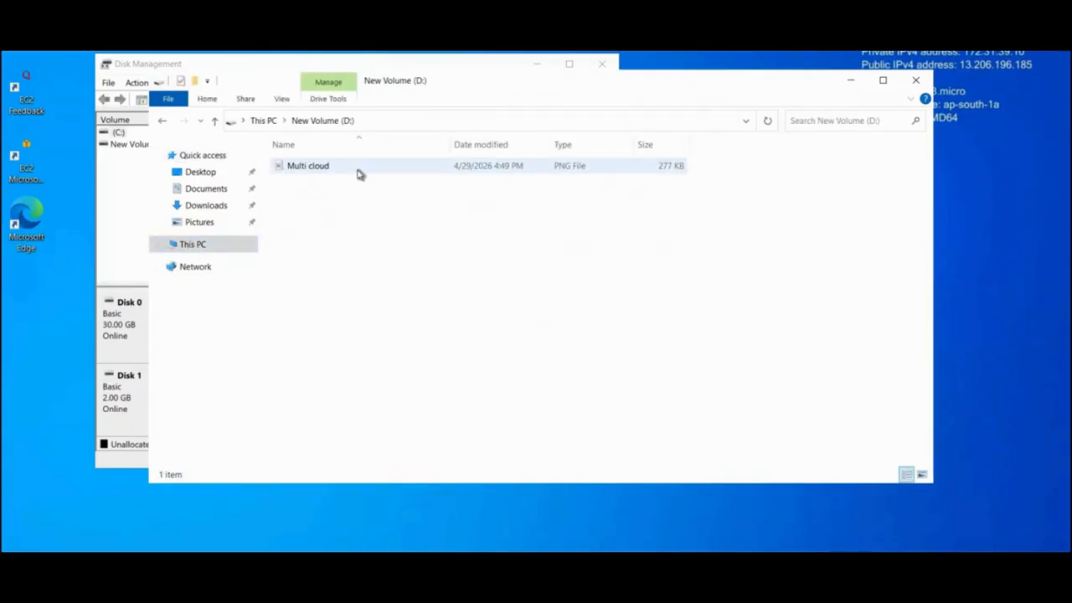
Step: Show the D: drive's contents as extra large icons and check the instance's availability zone on the desktop behind File Explorer
click(282, 99)
click(291, 118)
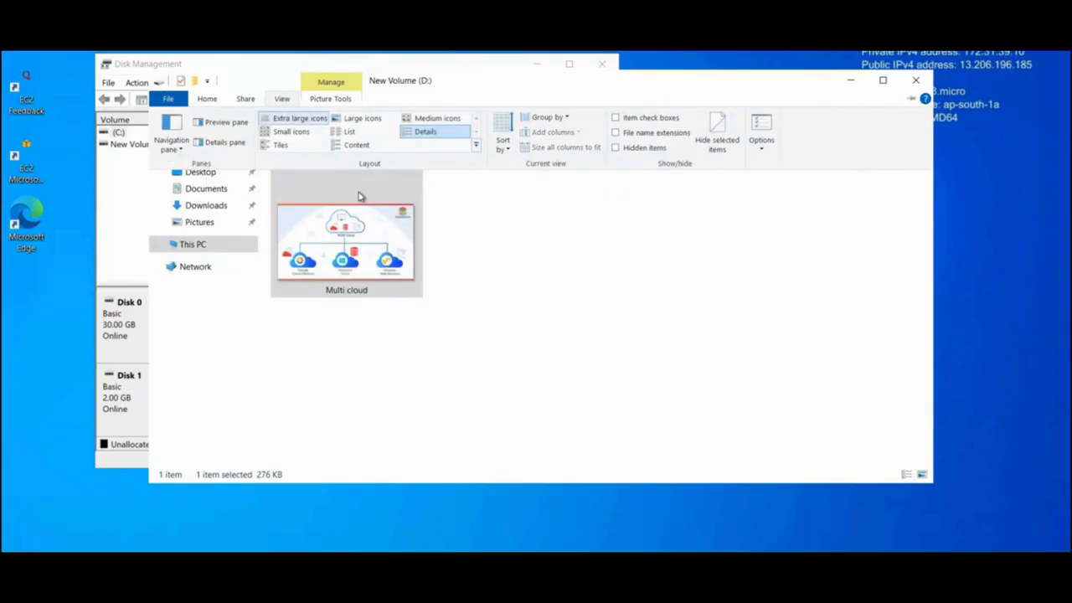
click(462, 352)
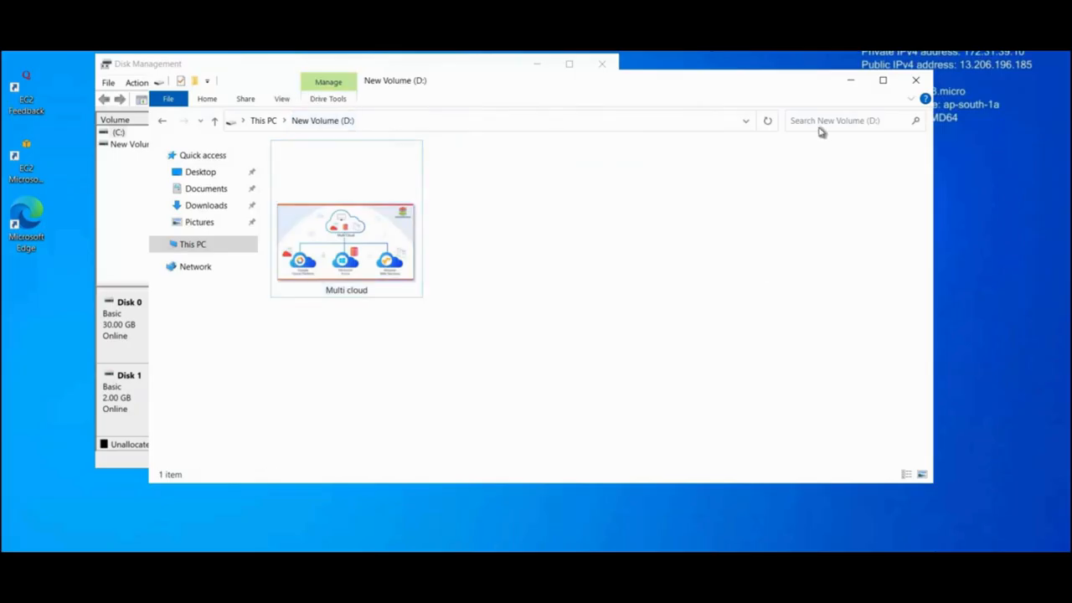
click(850, 81)
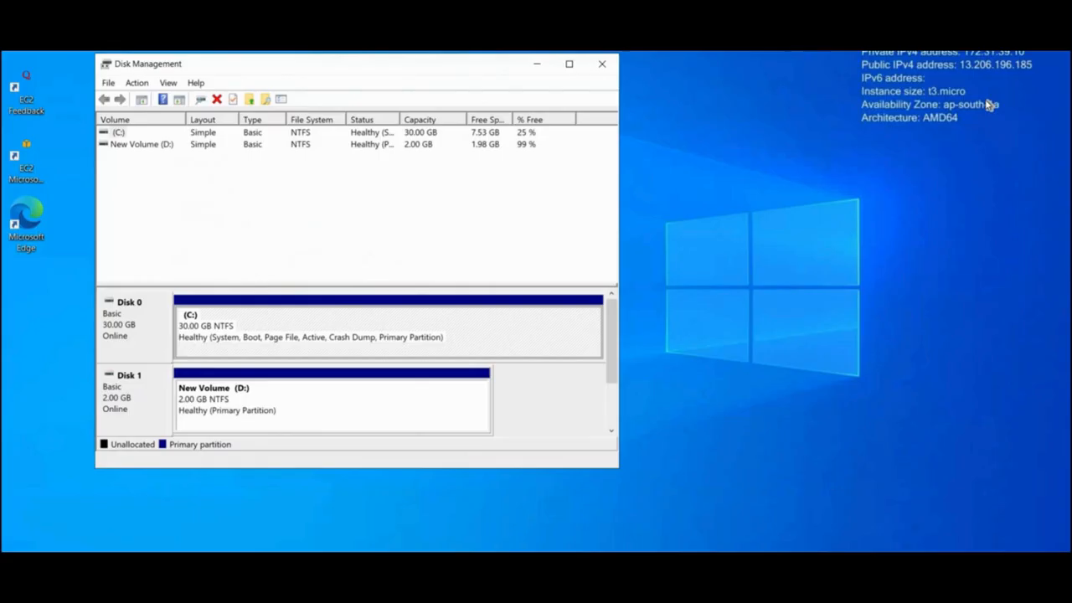
key(alt+Tab)
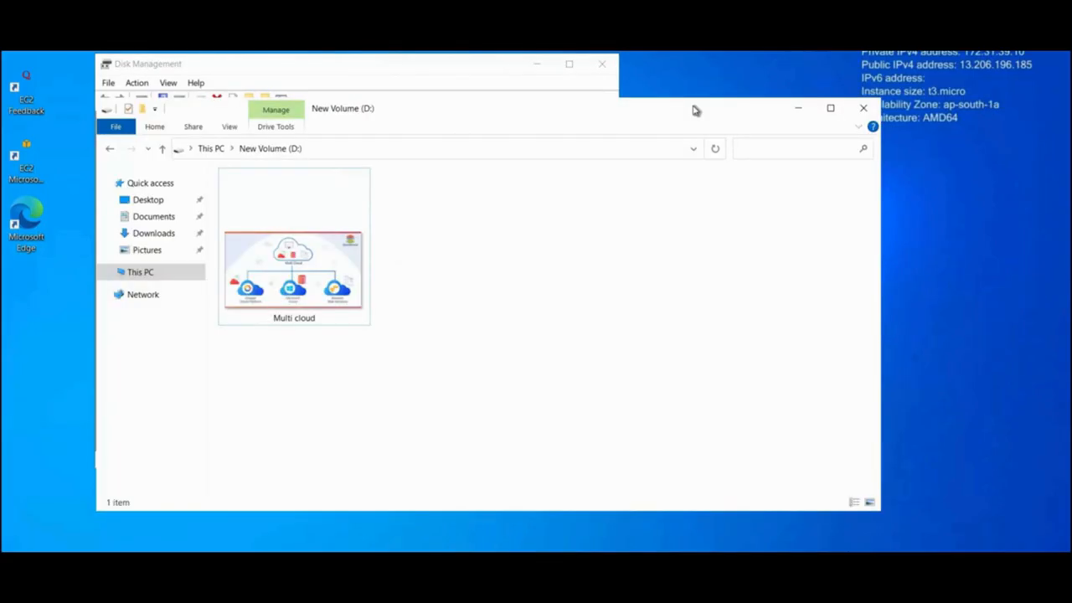